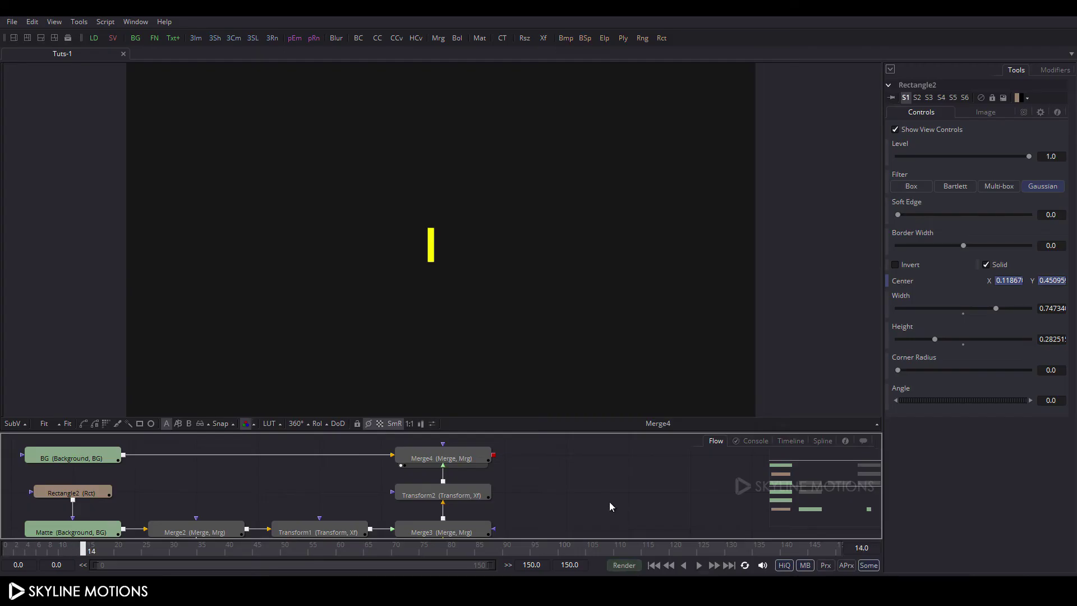
Create a new composition and switch it to a single viewer, enlarged downward over the flow area
{"action": "left_click", "coordinate": [12, 21]}
{"action": "left_click", "coordinate": [20, 42]}
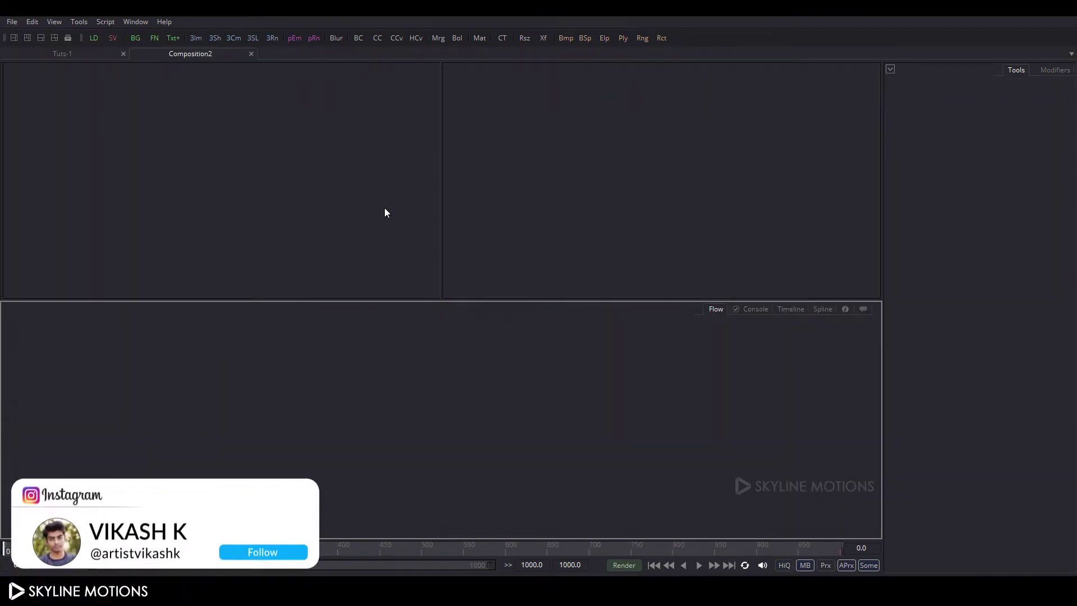
{"action": "left_click", "coordinate": [15, 38]}
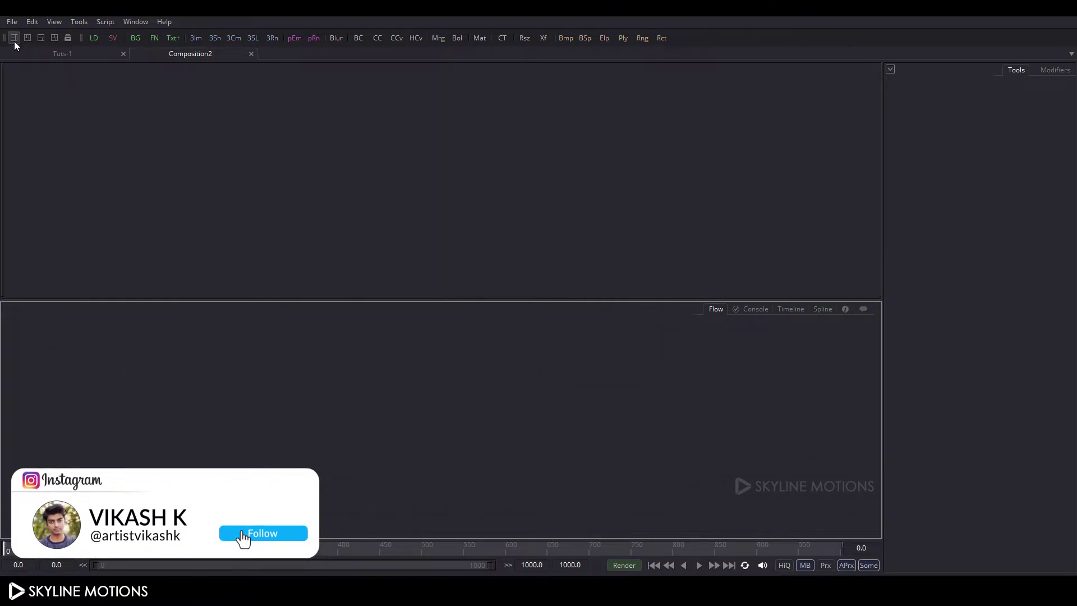
{"action": "left_click_drag", "start_coordinate": [314, 300], "coordinate": [322, 364]}
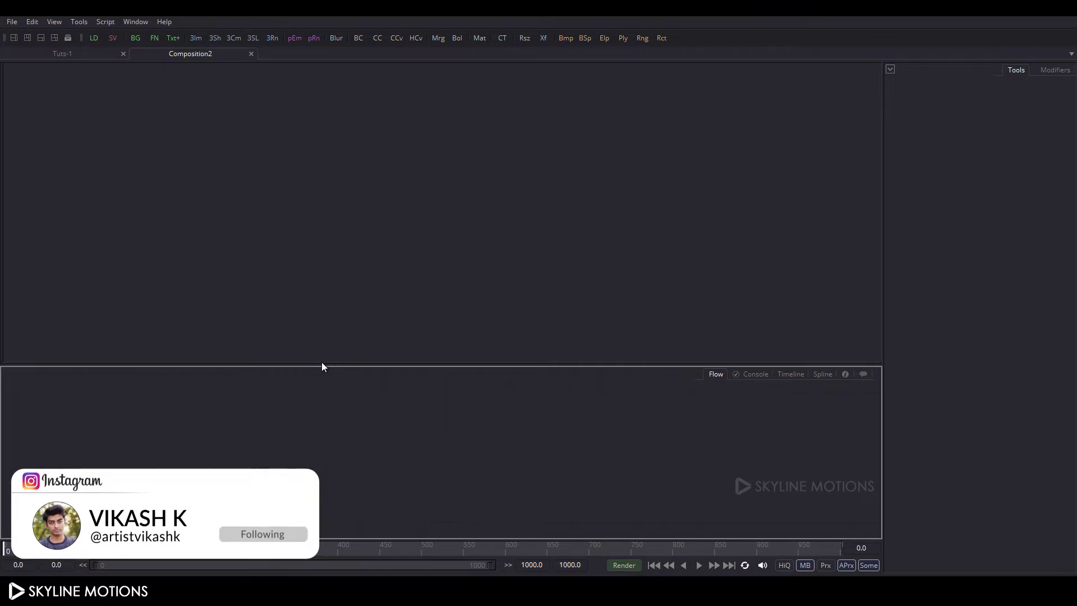
Save the new composition's frame format preferences with HDTV 1080 at 30 frames per second
{"action": "left_click", "coordinate": [12, 22]}
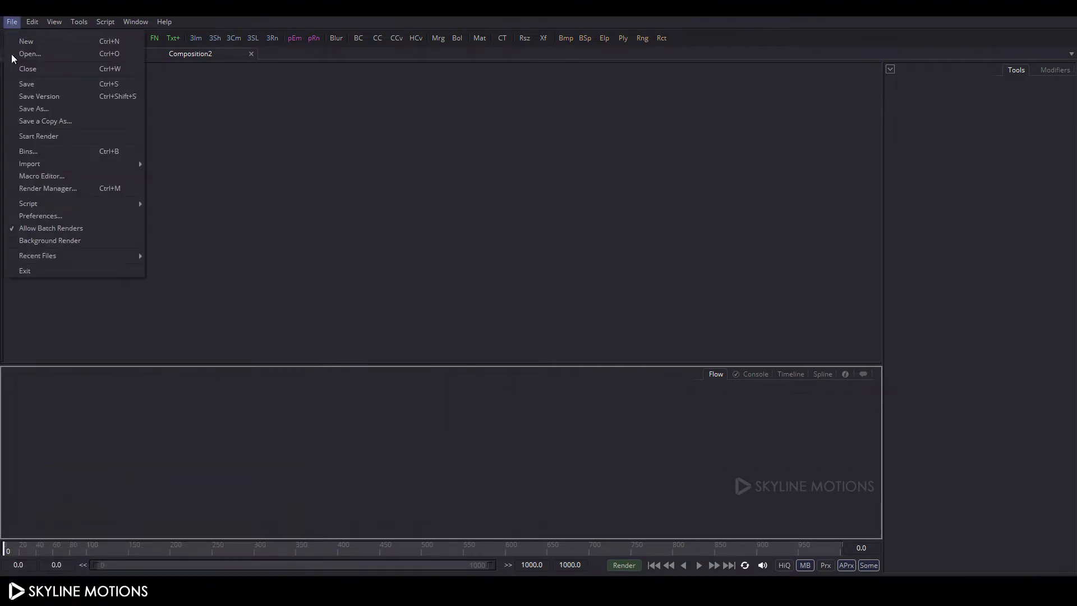
{"action": "left_click", "coordinate": [49, 216]}
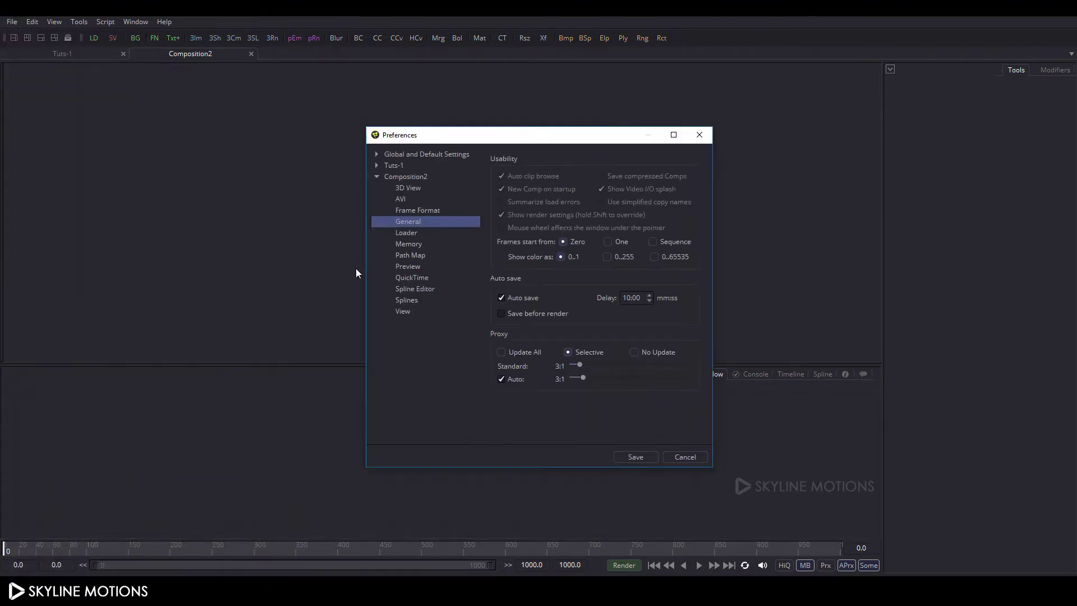
{"action": "left_click", "coordinate": [417, 213]}
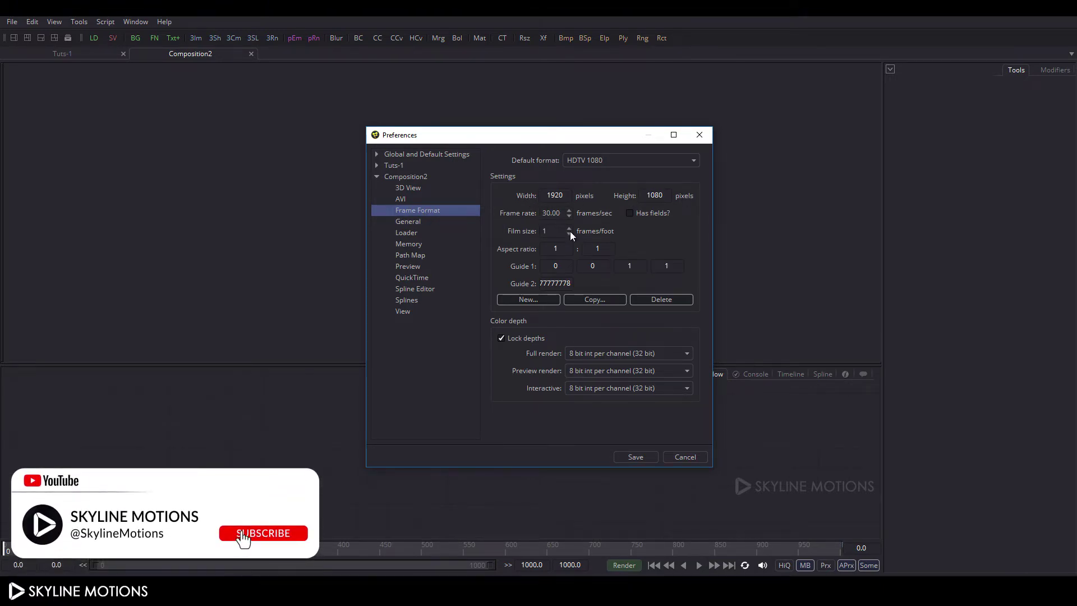
{"action": "left_click", "coordinate": [634, 457]}
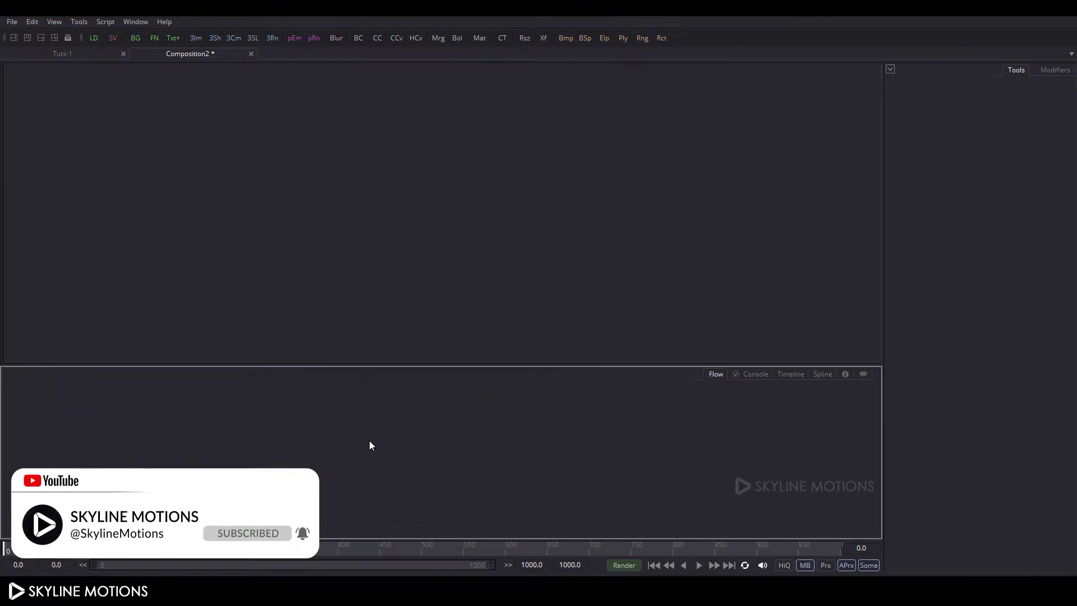
Add a Background node and show it in the viewer, fitted to the view
{"action": "left_click", "coordinate": [135, 38]}
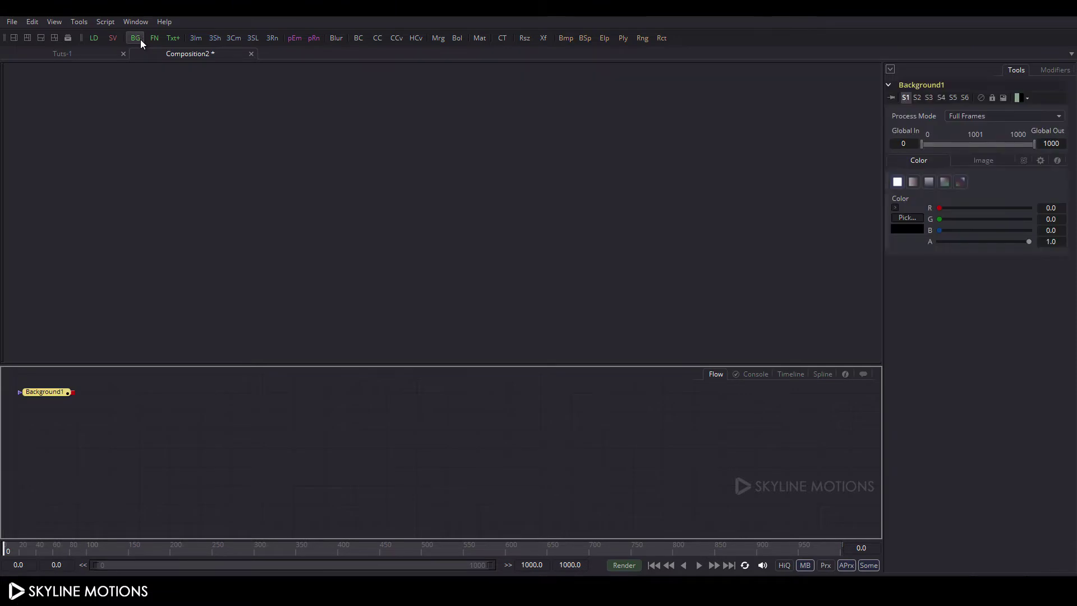
{"action": "left_click_drag", "start_coordinate": [27, 391], "coordinate": [155, 260]}
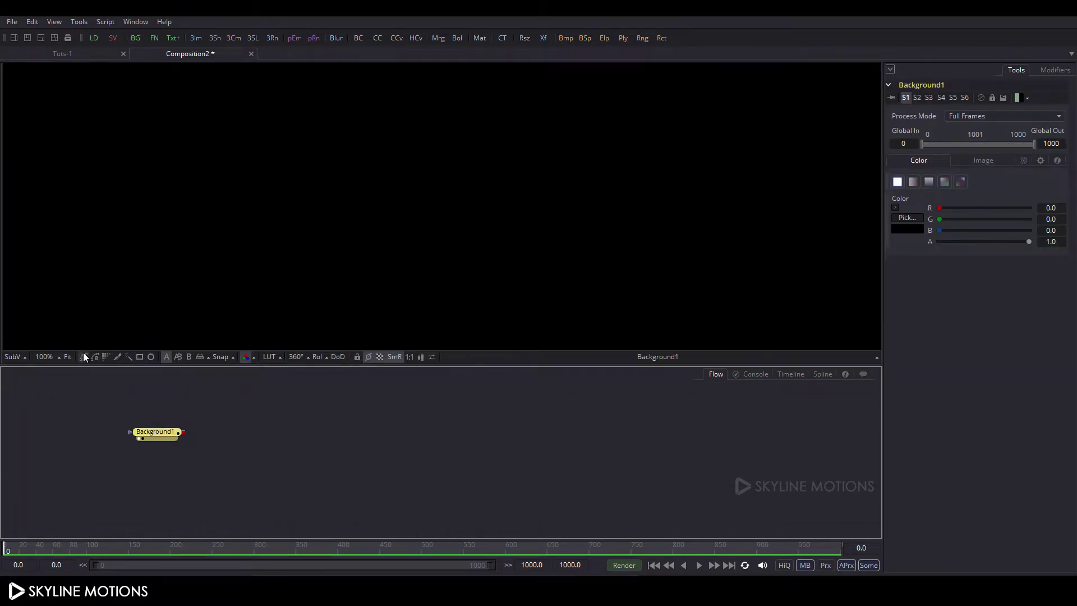
{"action": "left_click", "coordinate": [67, 356]}
Rename the Background node to BG
{"action": "mouse_move", "coordinate": [159, 438]}
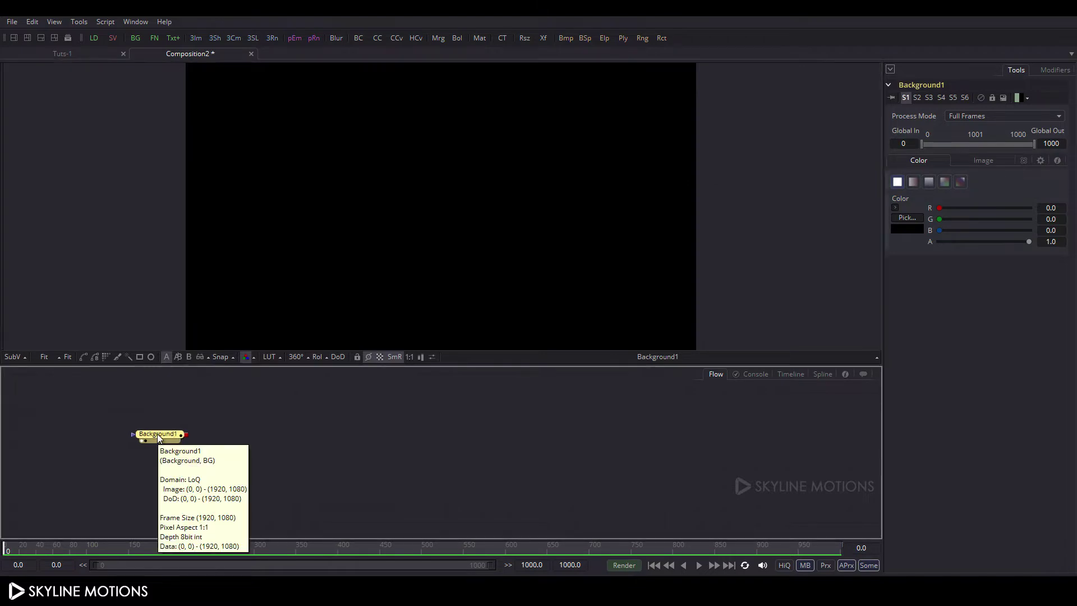
{"action": "key", "text": "F2"}
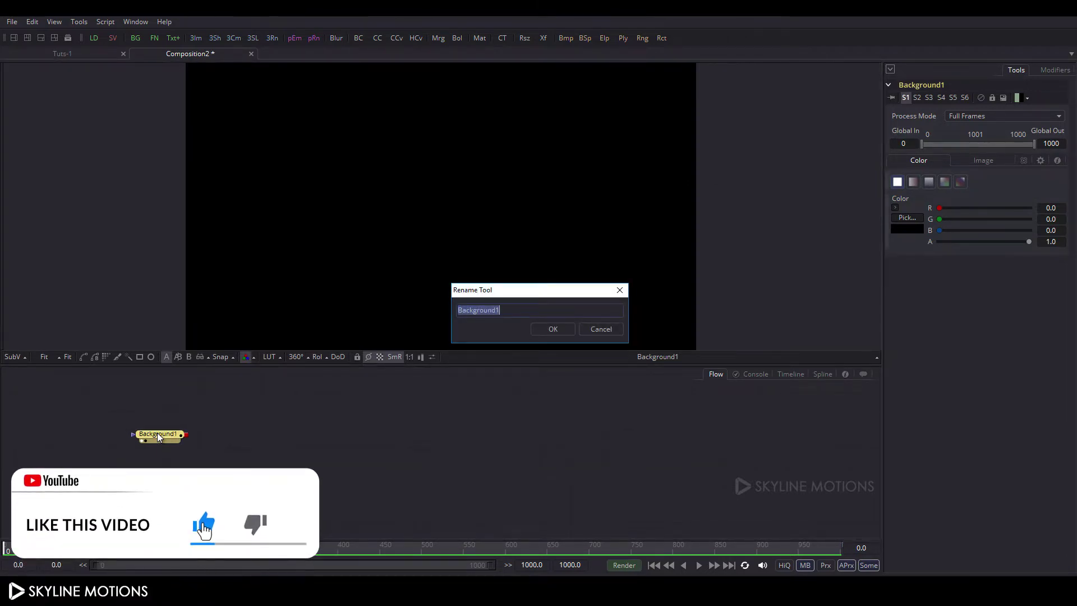
{"action": "type", "text": "B"}
{"action": "key", "text": "Return"}
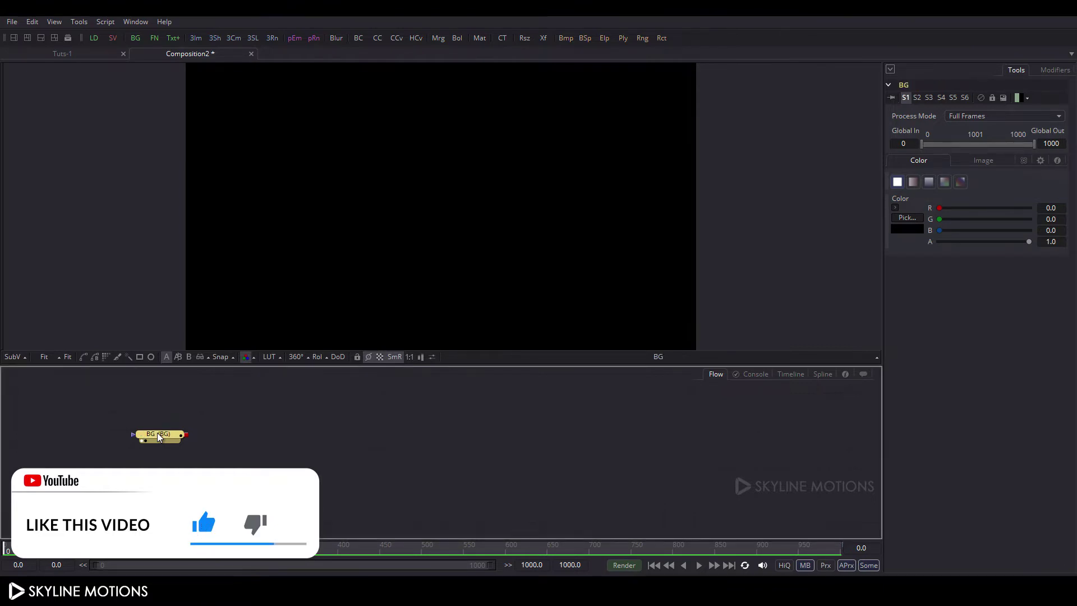
Set the flow to arrange its tools to the grid
{"action": "right_click", "coordinate": [240, 450]}
{"action": "mouse_move", "coordinate": [327, 281]}
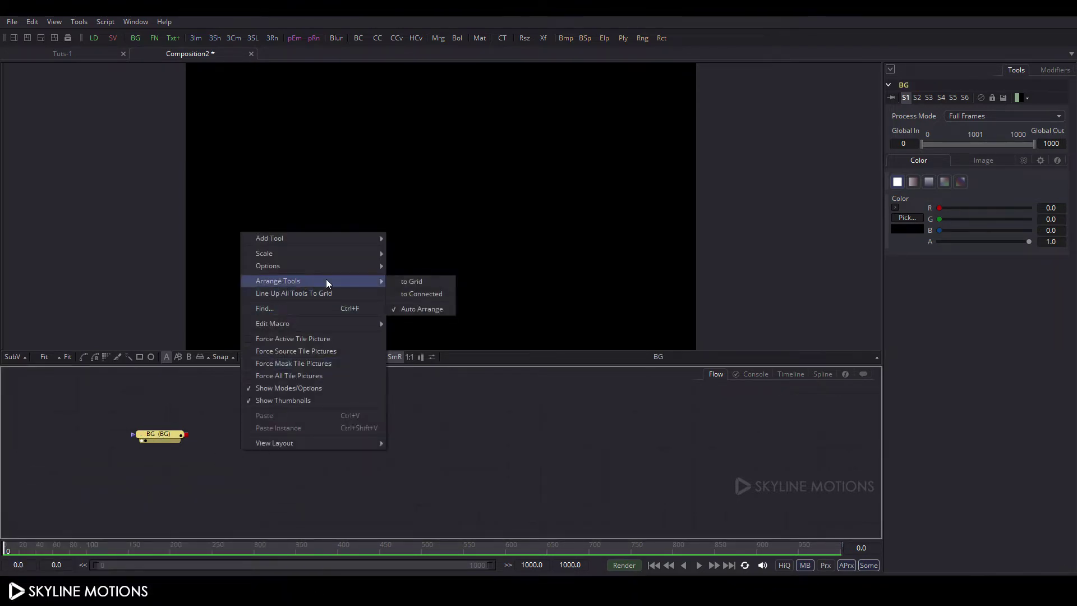
{"action": "left_click", "coordinate": [406, 282]}
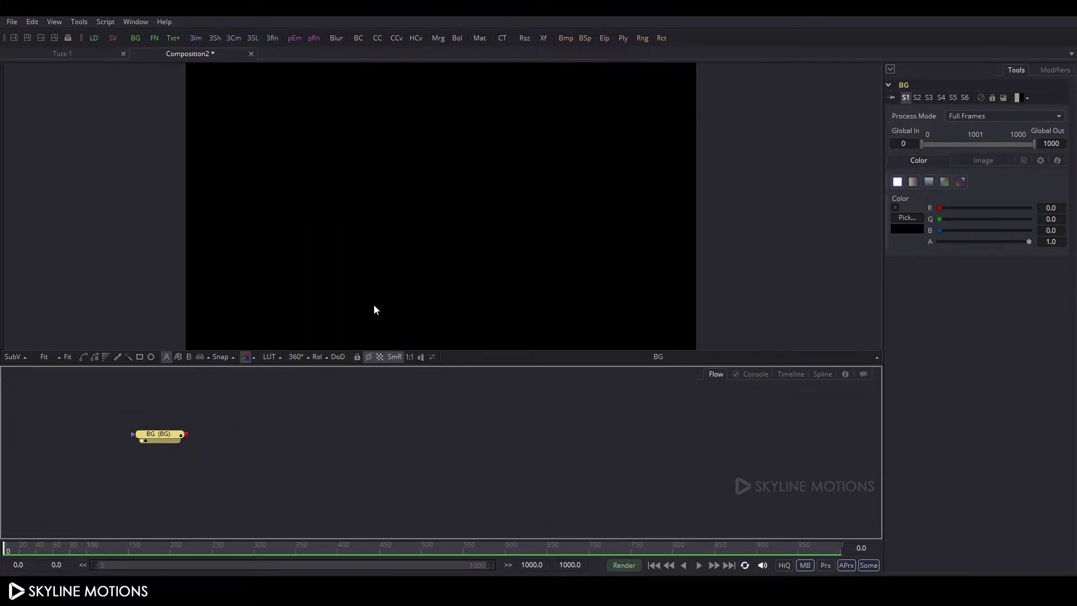
{"action": "scroll", "coordinate": [213, 448], "scroll_direction": "up", "scroll_amount": 3}
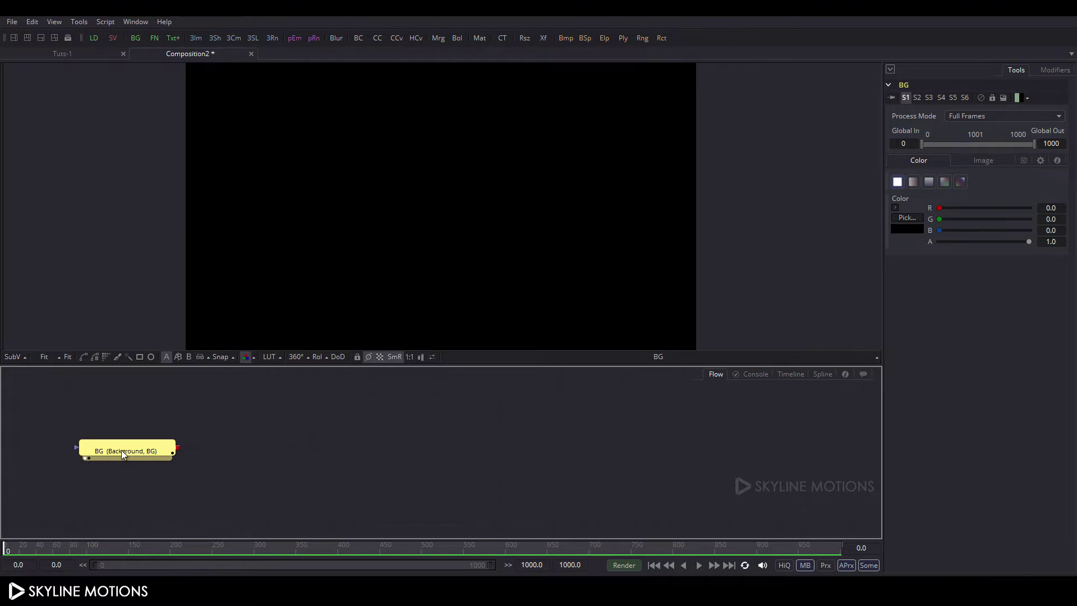
Change the BG node's color from black to a very dark grey, about 0.082 for R, G and B
{"action": "left_click", "coordinate": [902, 227]}
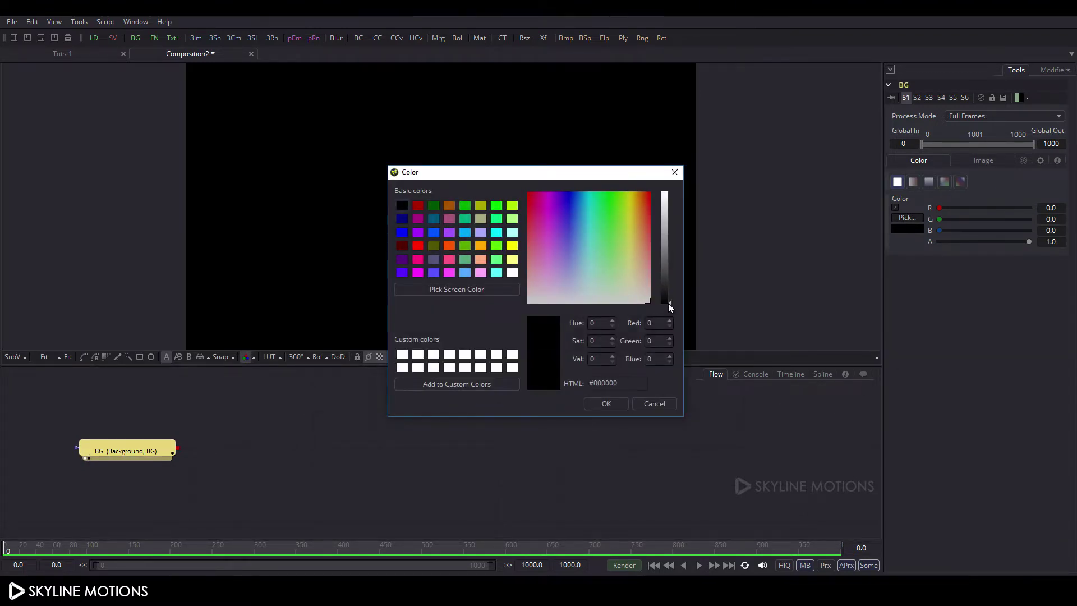
{"action": "left_click_drag", "start_coordinate": [668, 303], "coordinate": [668, 294]}
{"action": "left_click", "coordinate": [622, 402]}
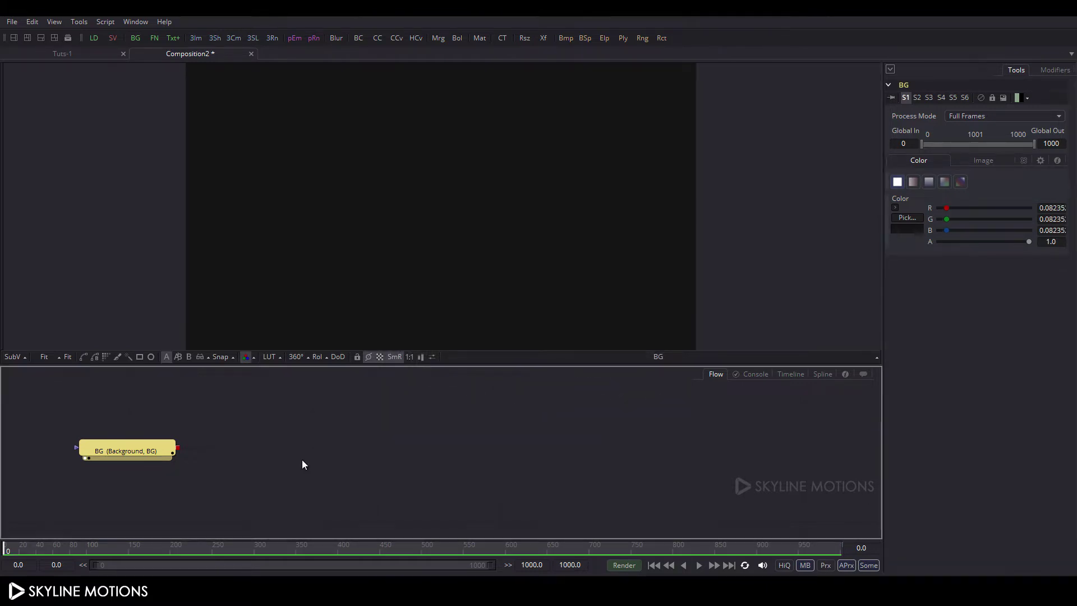
Add a Text+ node beside BG with the text "CLEAN TEXT" and show it in the viewer
{"action": "left_click", "coordinate": [301, 460]}
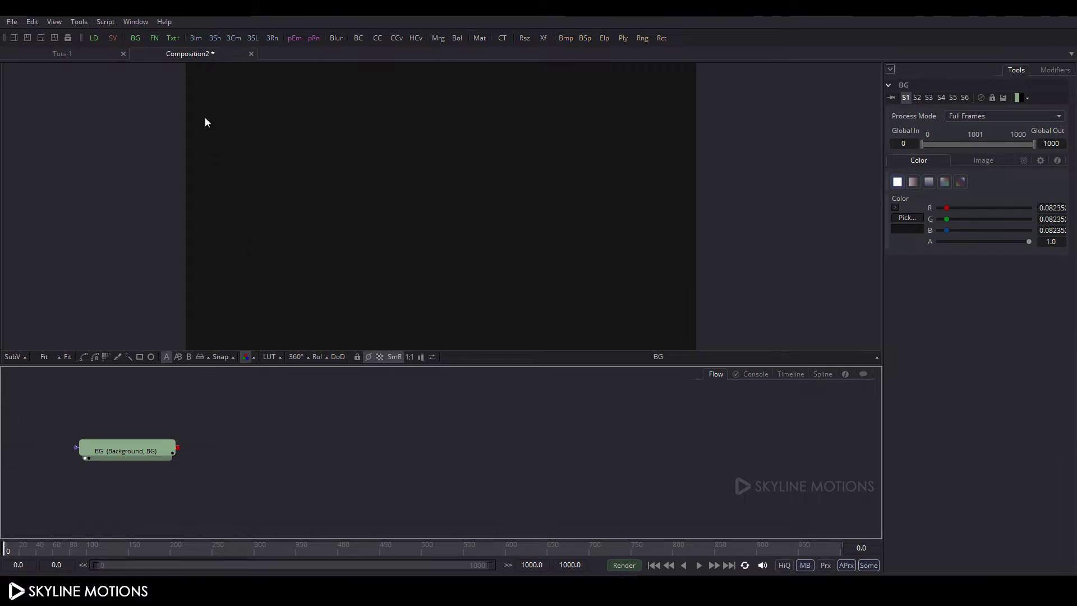
{"action": "left_click", "coordinate": [173, 38]}
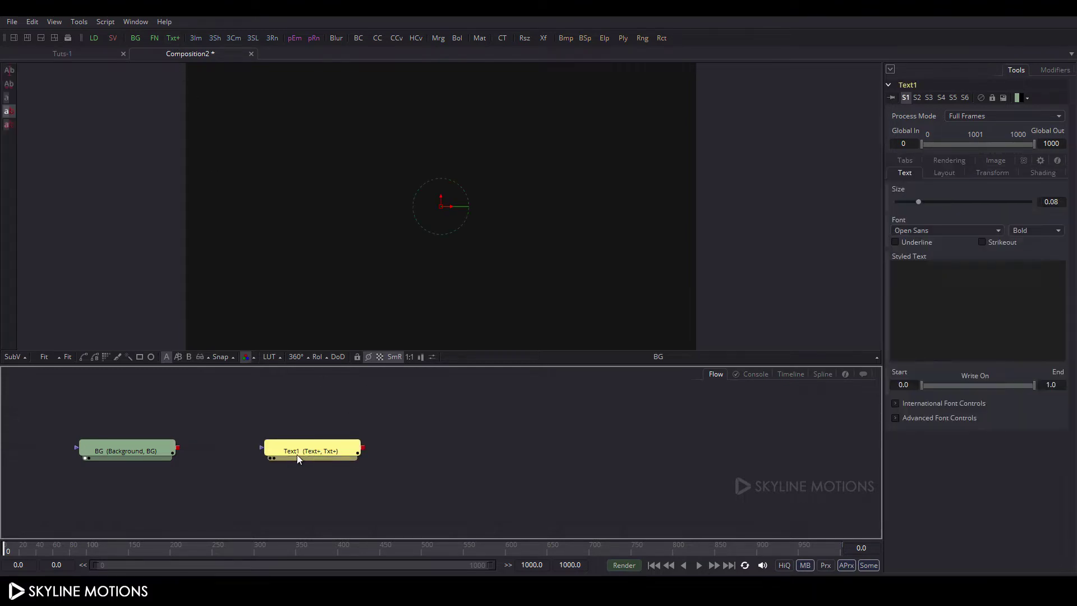
{"action": "left_click", "coordinate": [918, 278]}
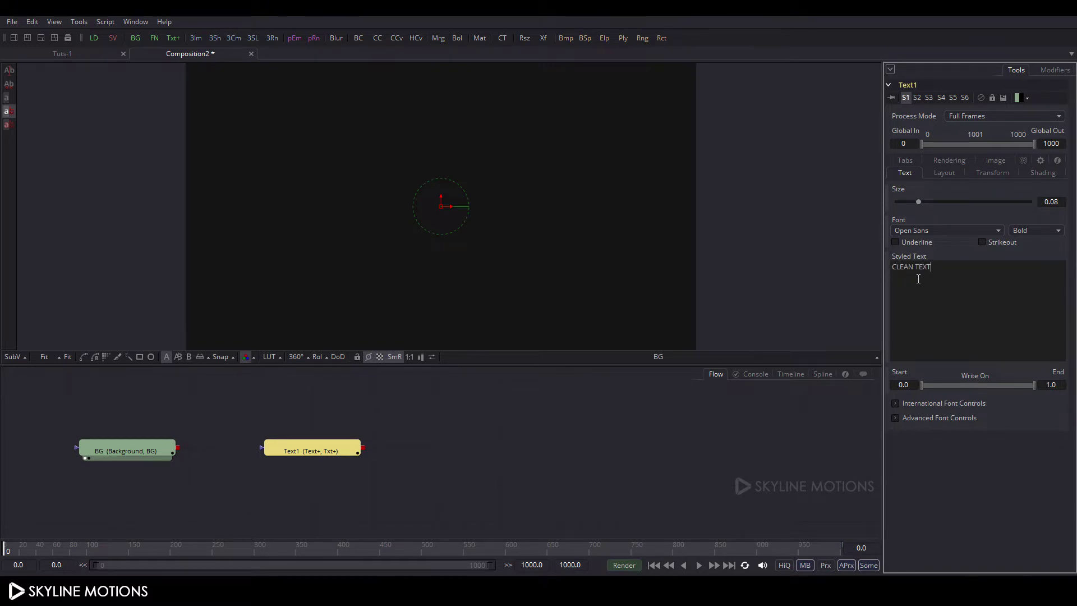
{"action": "left_click_drag", "start_coordinate": [295, 450], "coordinate": [393, 258]}
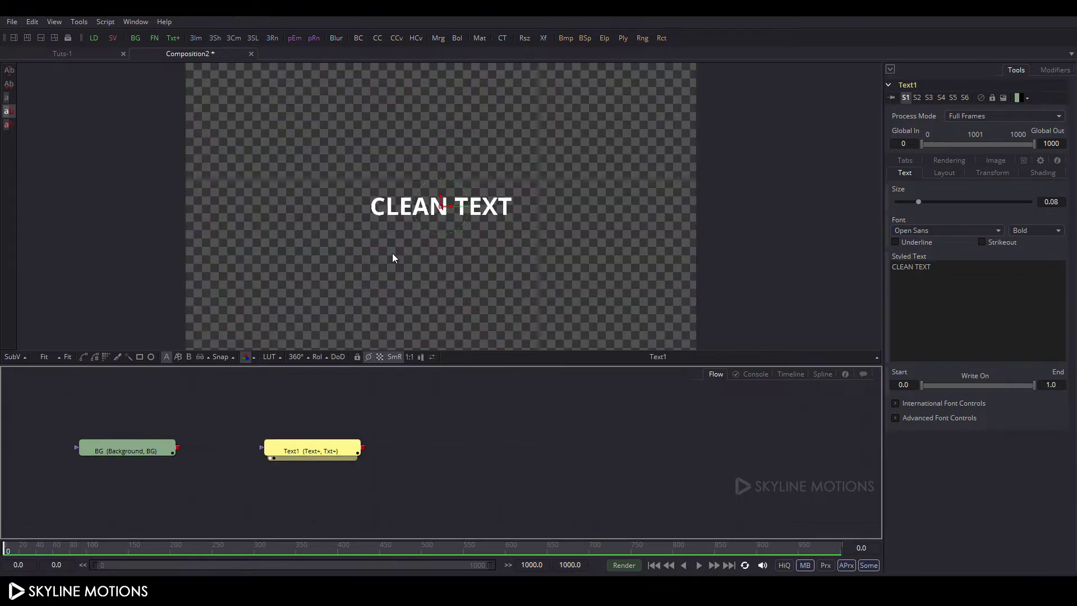
Set the "CLEAN TEXT" font to Century Gothic with the Regular style
{"action": "left_click", "coordinate": [927, 230]}
{"action": "key", "text": "c"}
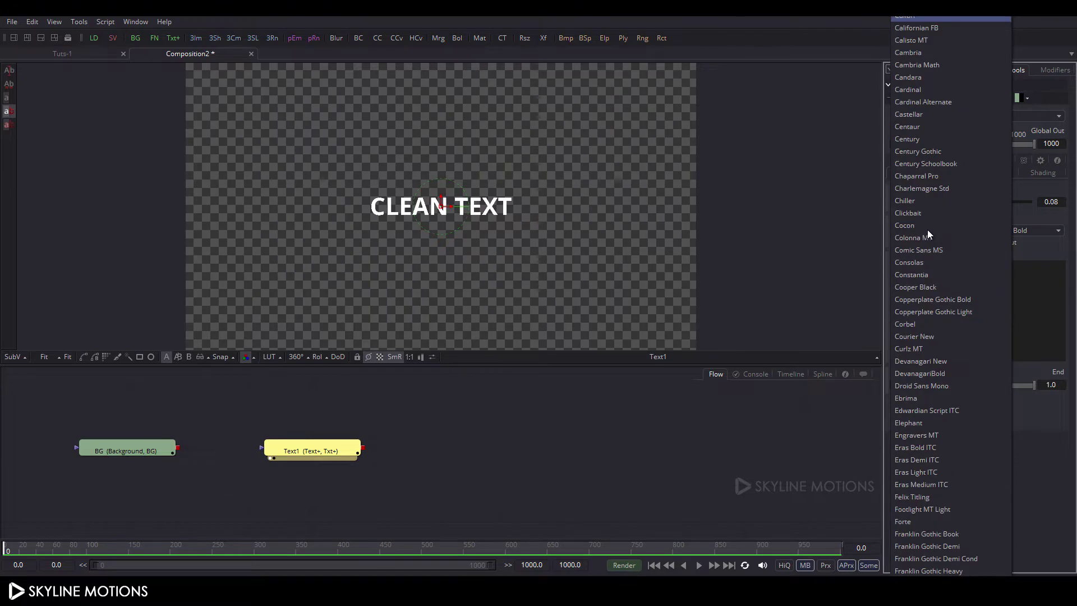
{"action": "left_click", "coordinate": [932, 154]}
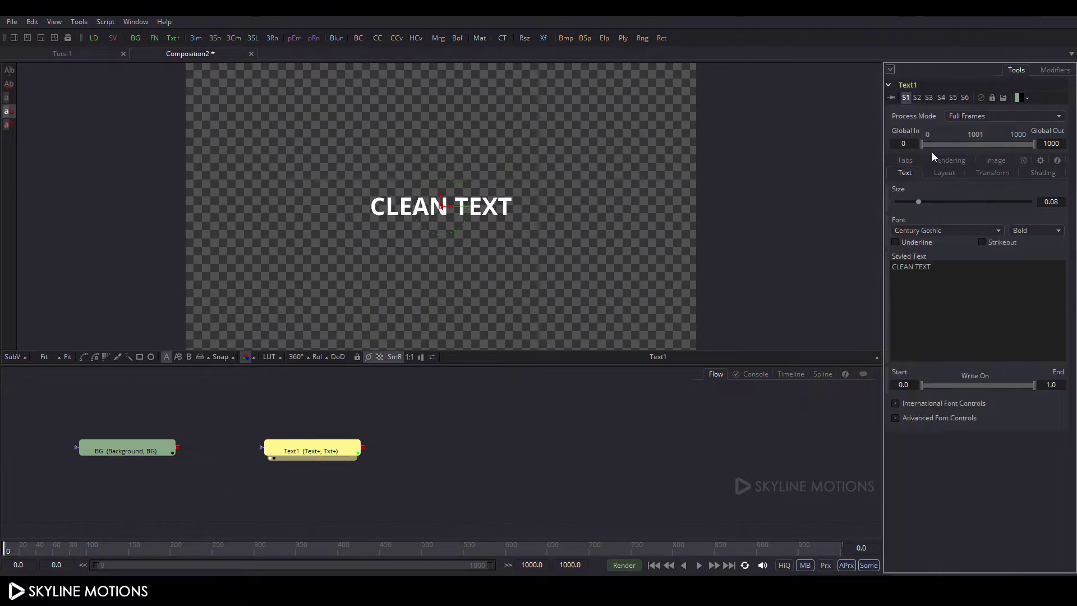
{"action": "left_click", "coordinate": [1028, 232]}
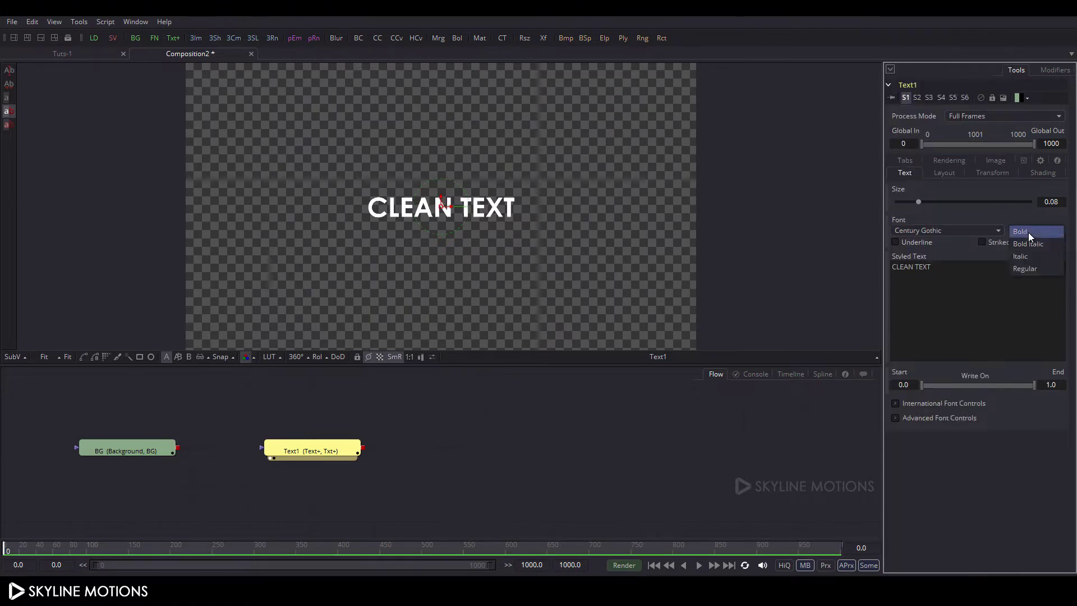
{"action": "left_click", "coordinate": [1023, 267]}
{"action": "left_click", "coordinate": [302, 453]}
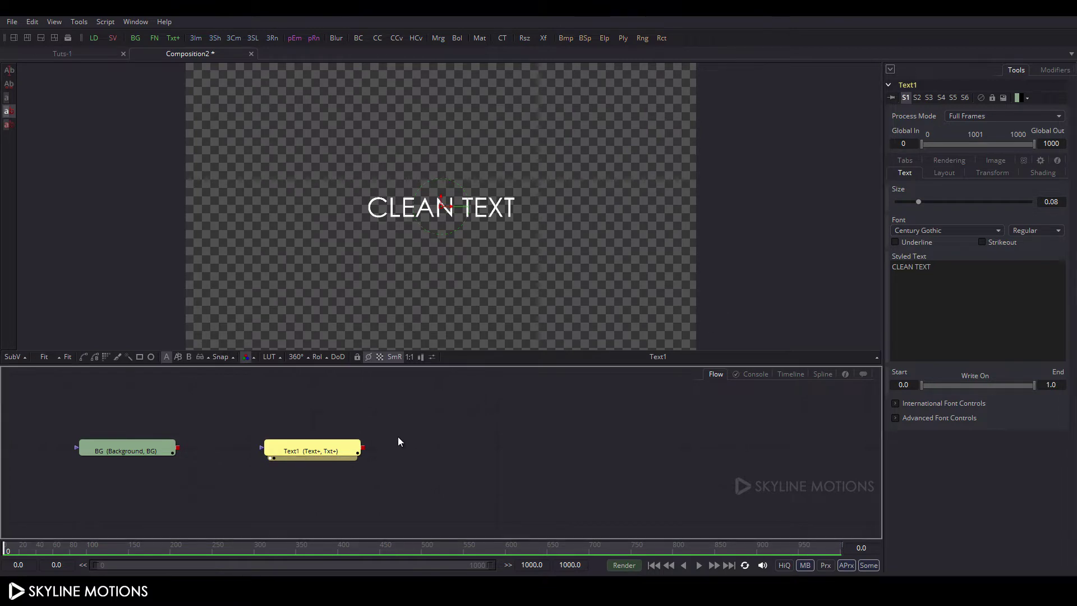
Set the size of the "CLEAN TEXT" text to 0.2
{"action": "left_click_drag", "start_coordinate": [918, 205], "coordinate": [946, 203]}
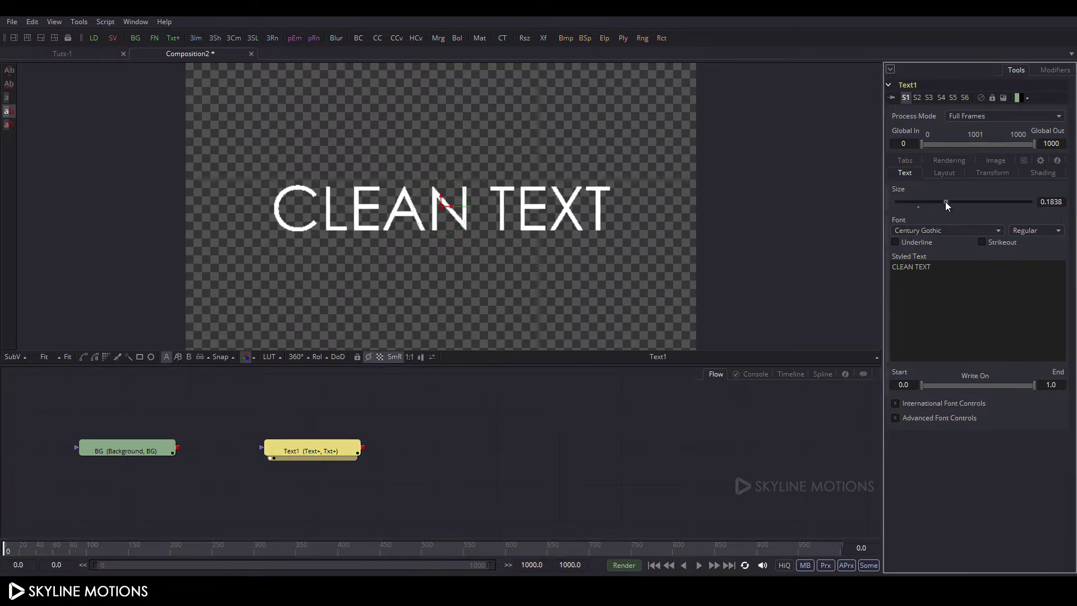
{"action": "left_click_drag", "start_coordinate": [1067, 199], "coordinate": [1034, 205]}
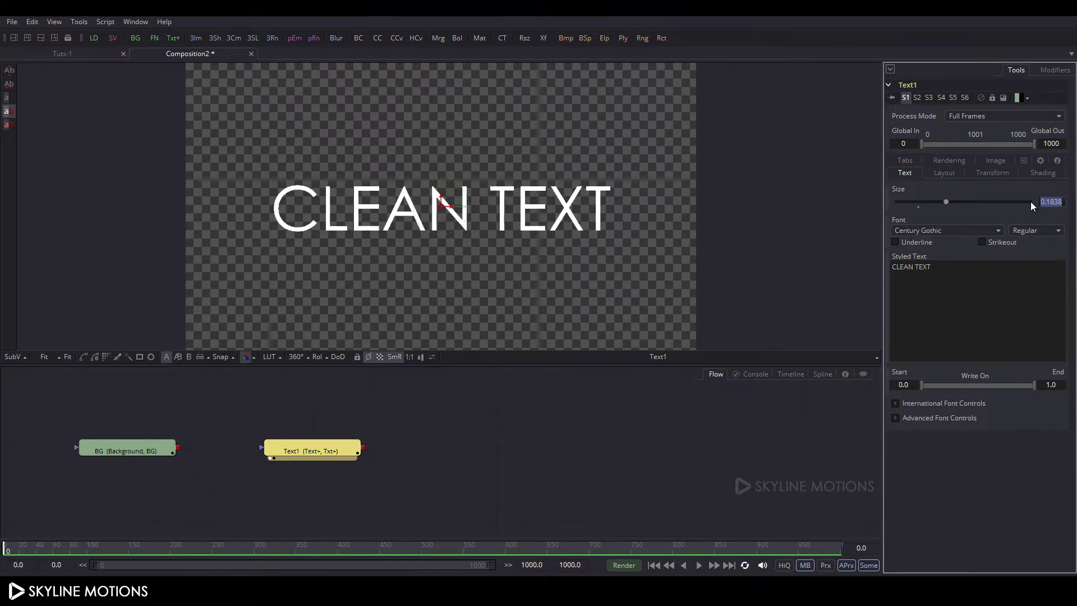
{"action": "key", "text": "Return"}
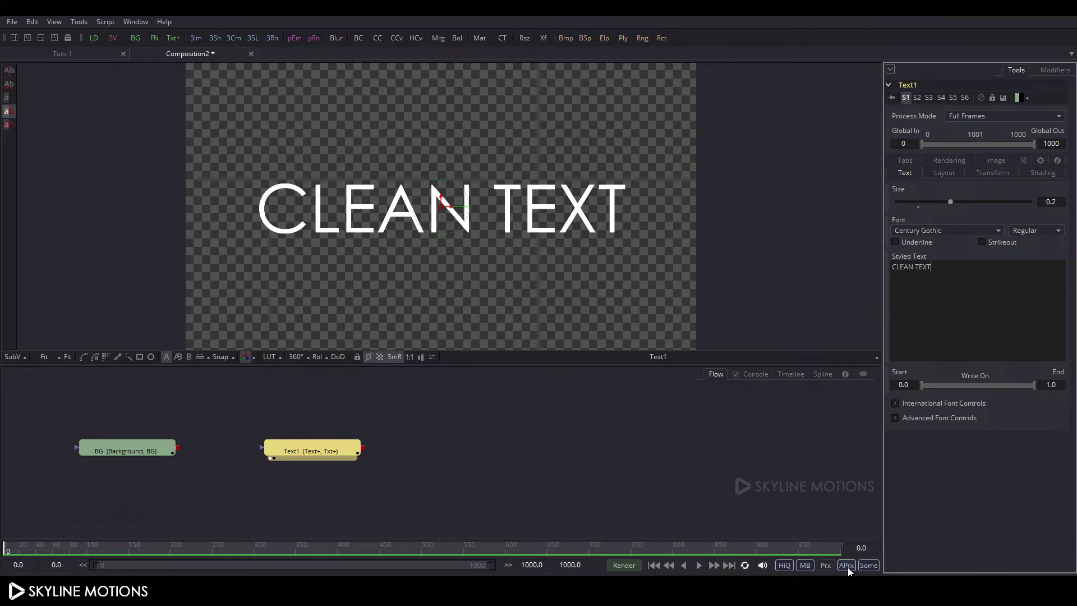
Add a second Text+ node with the text "ANIMATION TUTORIAL"
{"action": "left_click", "coordinate": [400, 437]}
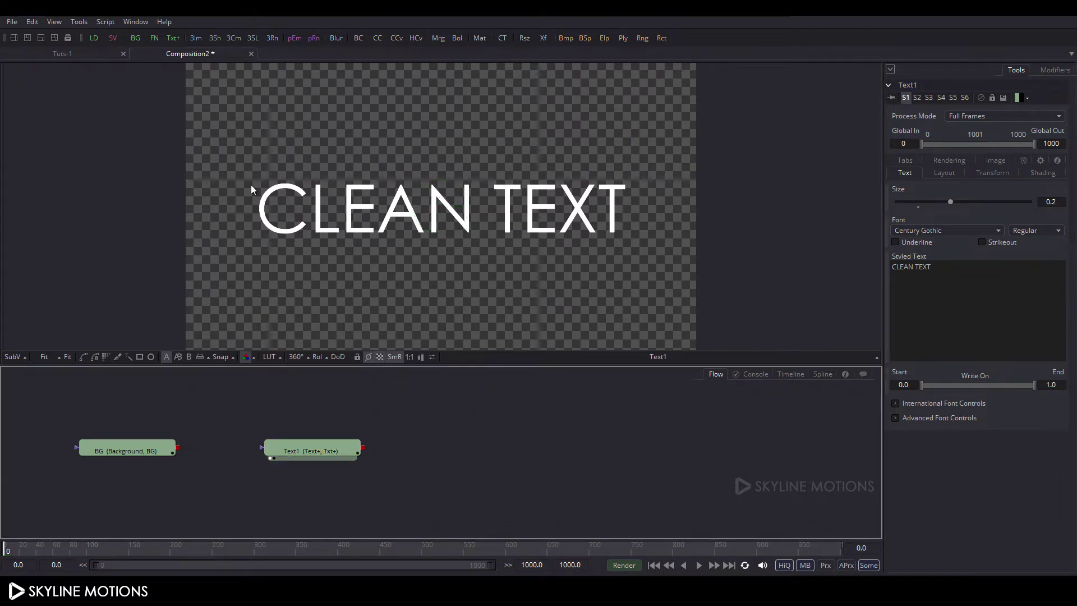
{"action": "left_click", "coordinate": [173, 38]}
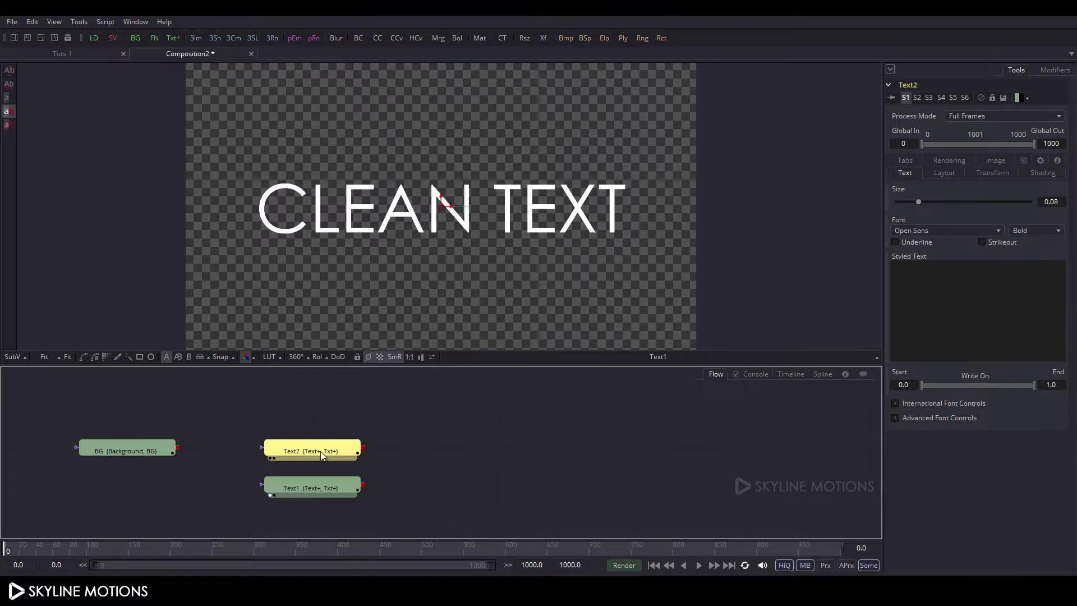
{"action": "left_click", "coordinate": [976, 283]}
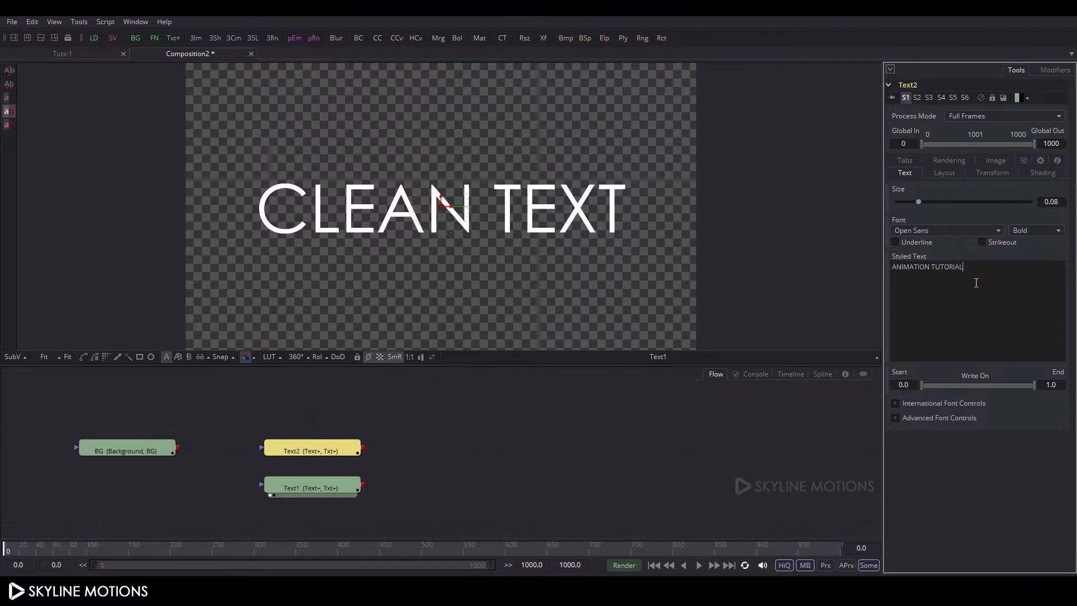
{"action": "left_click_drag", "start_coordinate": [436, 457], "coordinate": [427, 425]}
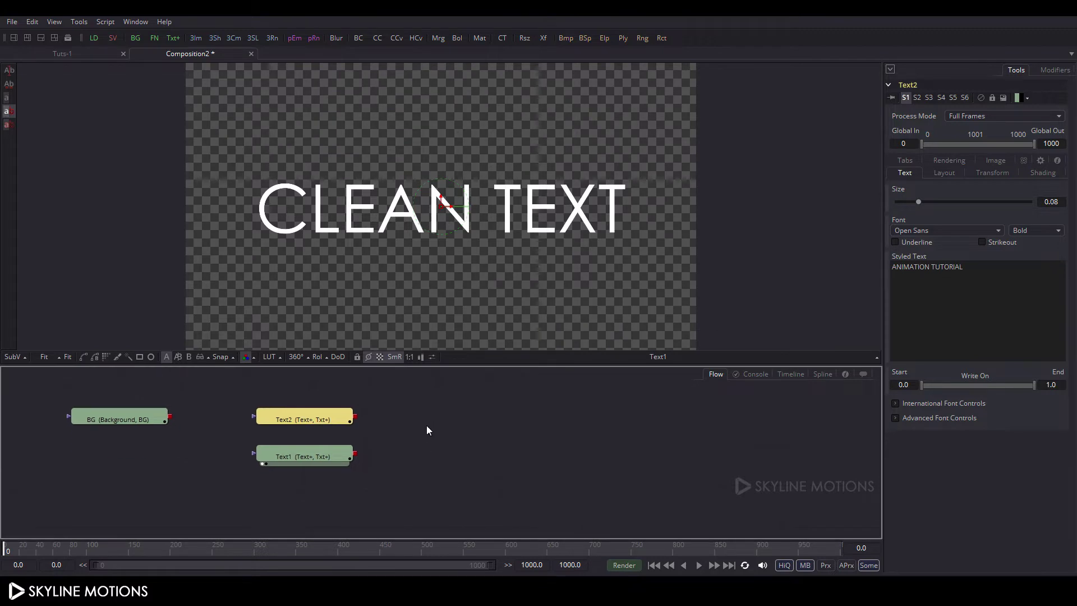
Add a Merge node with Text1 as background and Text2 as foreground, and send it to the viewer
{"action": "left_click", "coordinate": [406, 435]}
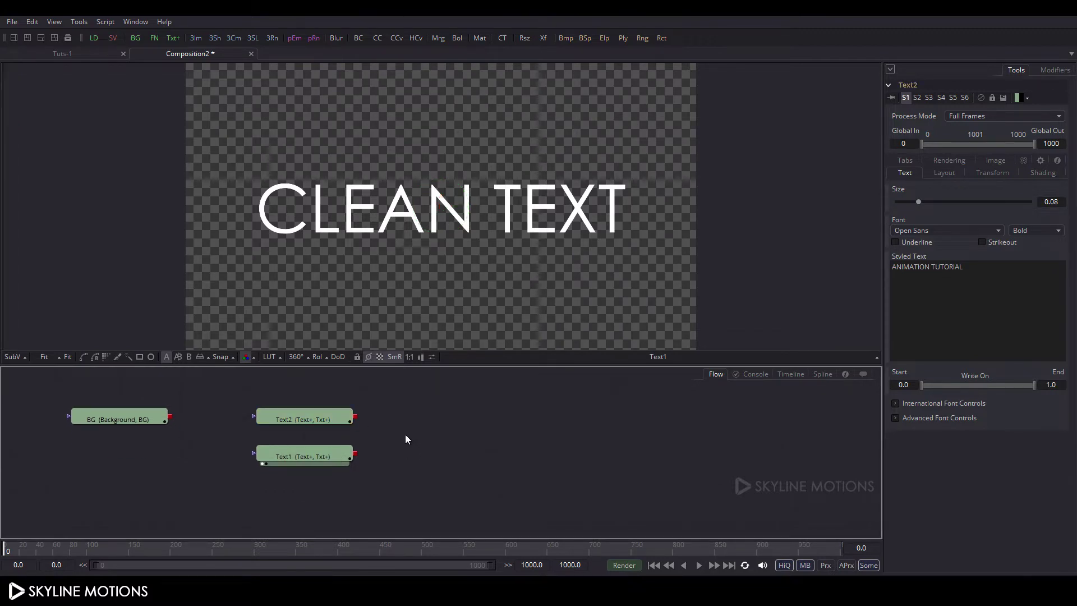
{"action": "left_click", "coordinate": [437, 38]}
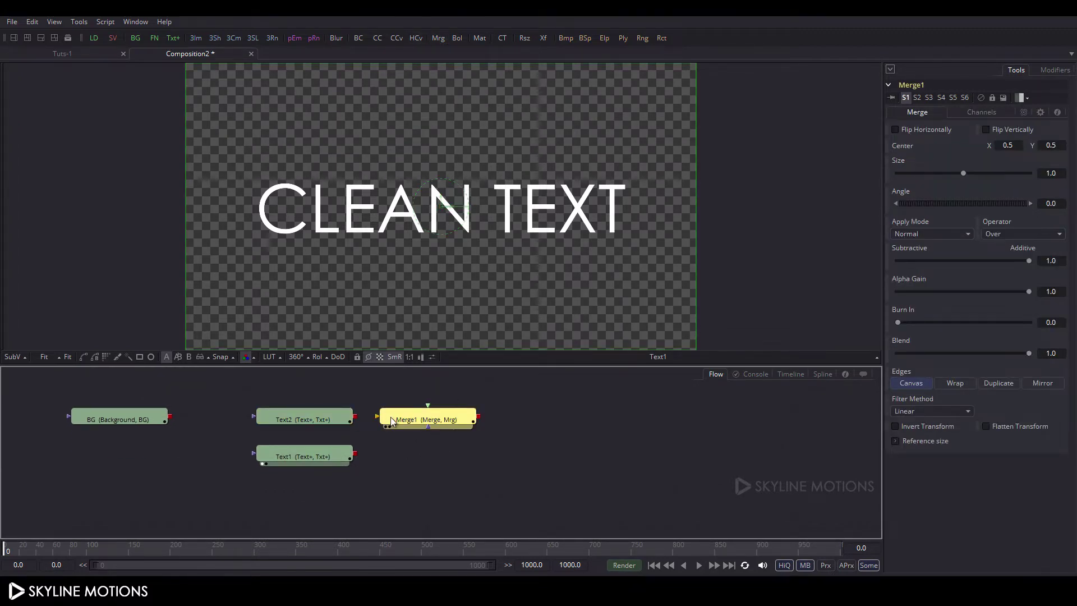
{"action": "left_click_drag", "start_coordinate": [377, 421], "coordinate": [303, 457]}
{"action": "left_click_drag", "start_coordinate": [428, 405], "coordinate": [336, 415]}
{"action": "left_click_drag", "start_coordinate": [429, 421], "coordinate": [461, 90]}
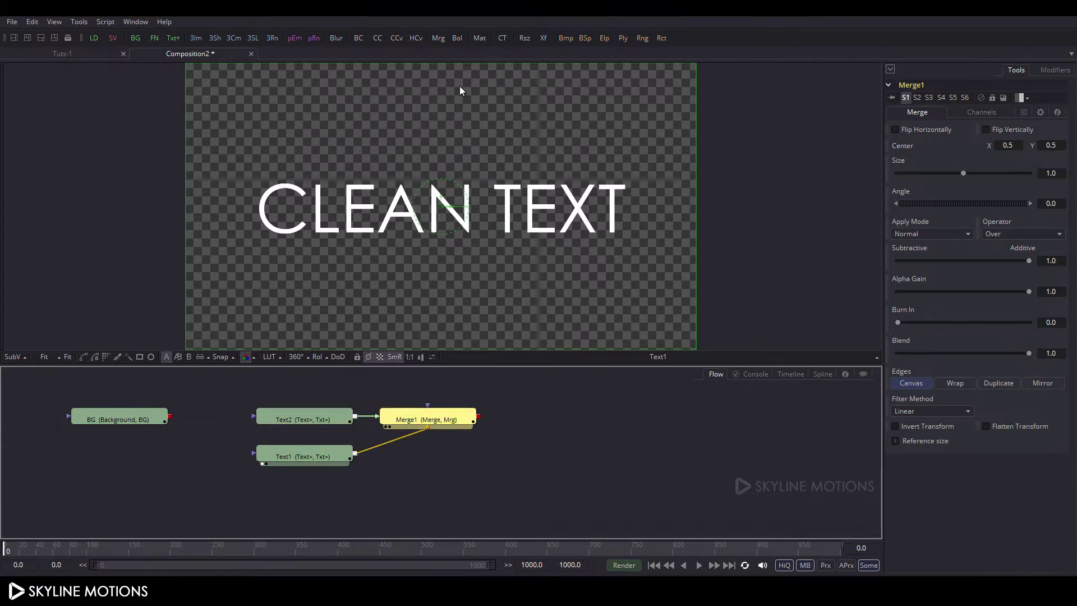
Set the "ANIMATION TUTORIAL" text to Century Gothic Regular and place it below "CLEAN TEXT", aligned with its right end
{"action": "left_click", "coordinate": [309, 419]}
{"action": "left_click", "coordinate": [933, 230]}
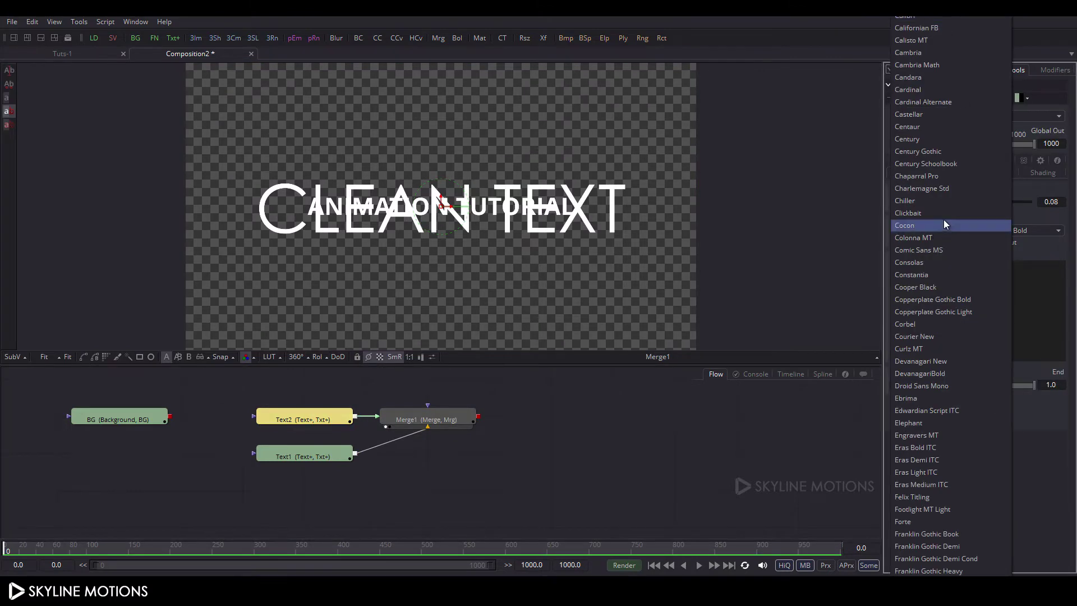
{"action": "left_click", "coordinate": [942, 152]}
{"action": "left_click", "coordinate": [1028, 231]}
{"action": "left_click", "coordinate": [1032, 270]}
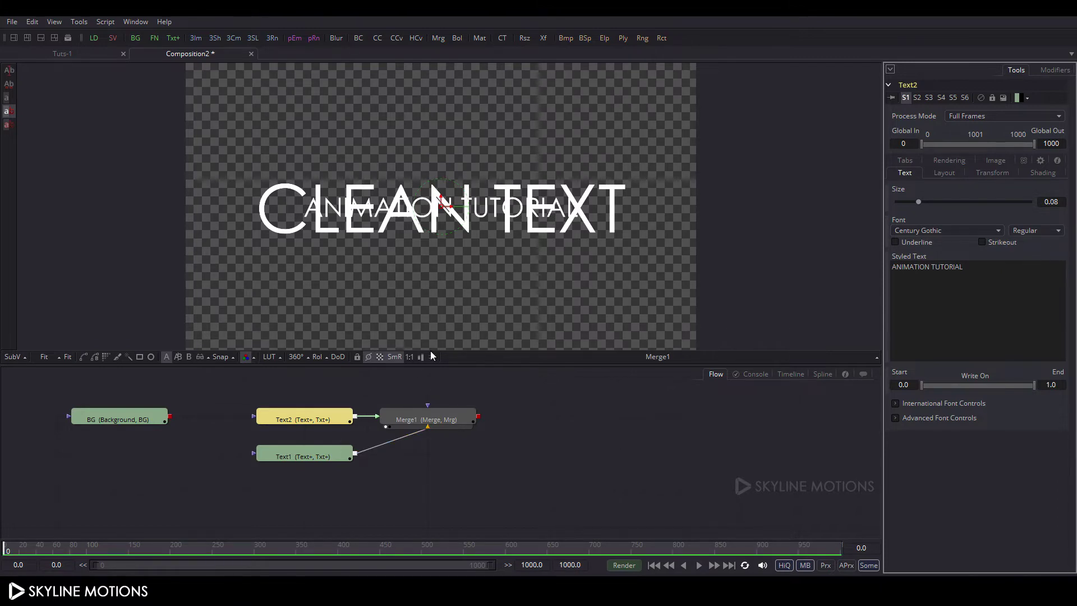
{"action": "left_click_drag", "start_coordinate": [449, 218], "coordinate": [498, 248]}
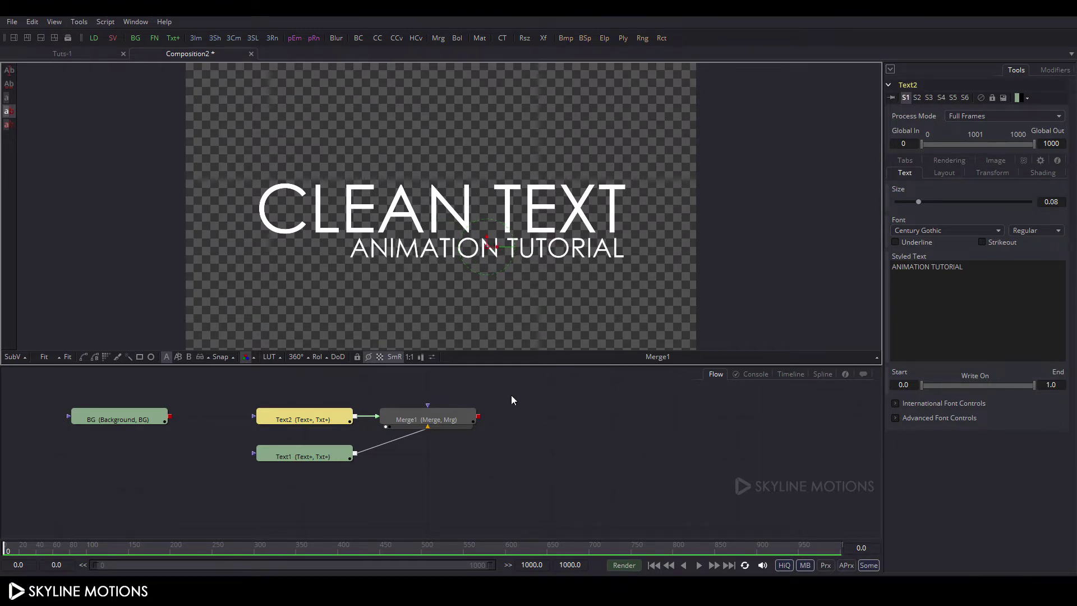
Add a Background node above Text2 and rename it Matte
{"action": "left_click", "coordinate": [524, 404]}
{"action": "left_click_drag", "start_coordinate": [534, 413], "coordinate": [340, 427]}
{"action": "left_click", "coordinate": [135, 38]}
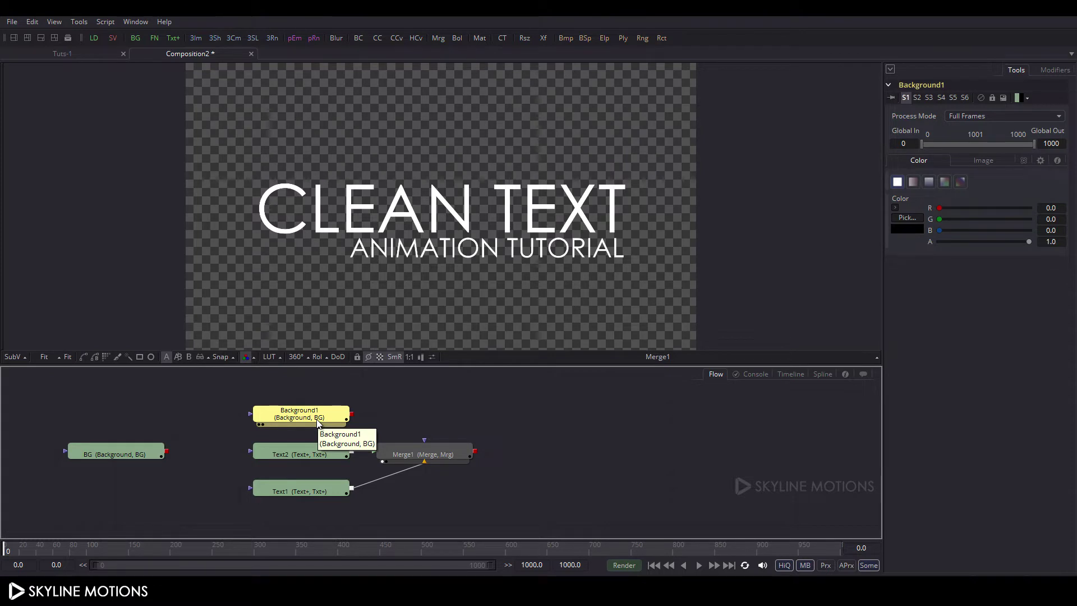
{"action": "key", "text": "F2"}
{"action": "key", "text": "BackSpace"}
{"action": "key", "text": "Return"}
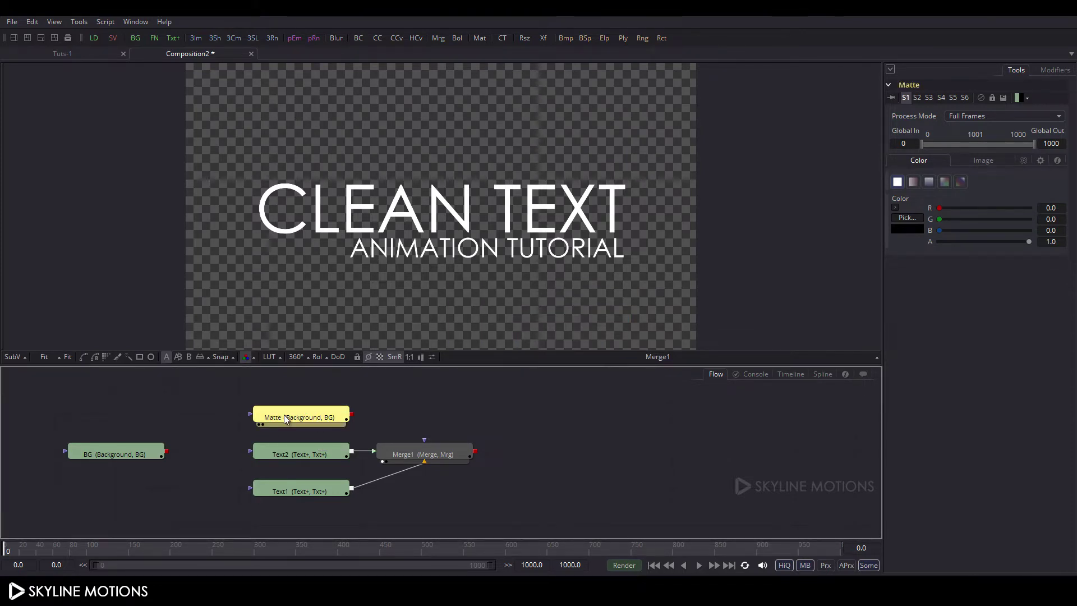
Add a Rectangle mask to the Matte node and place it beside that node in the flow
{"action": "left_click", "coordinate": [142, 357]}
{"action": "left_click_drag", "start_coordinate": [316, 400], "coordinate": [195, 436]}
{"action": "left_click_drag", "start_coordinate": [148, 463], "coordinate": [87, 463]}
{"action": "left_click", "coordinate": [198, 420]}
Fit the Matte's rectangle mask tightly around both titles, about 0.73 wide and 0.28 high, centred at about Y 0.45
{"action": "left_click_drag", "start_coordinate": [313, 262], "coordinate": [253, 238]}
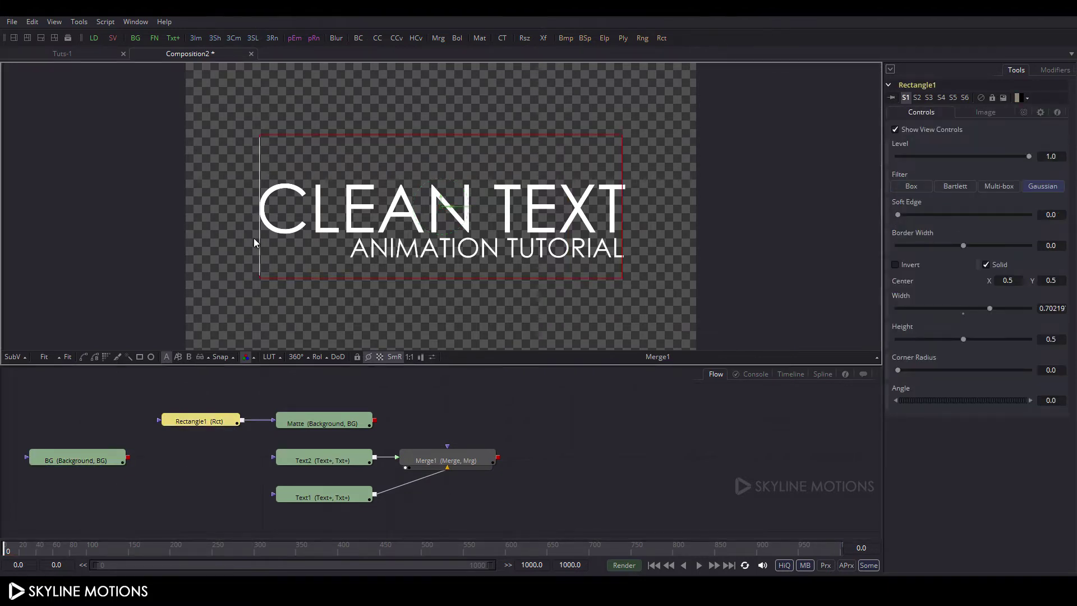
{"action": "left_click_drag", "start_coordinate": [492, 279], "coordinate": [491, 251]}
{"action": "left_click_drag", "start_coordinate": [442, 194], "coordinate": [443, 211]}
{"action": "left_click_drag", "start_coordinate": [430, 267], "coordinate": [431, 262]}
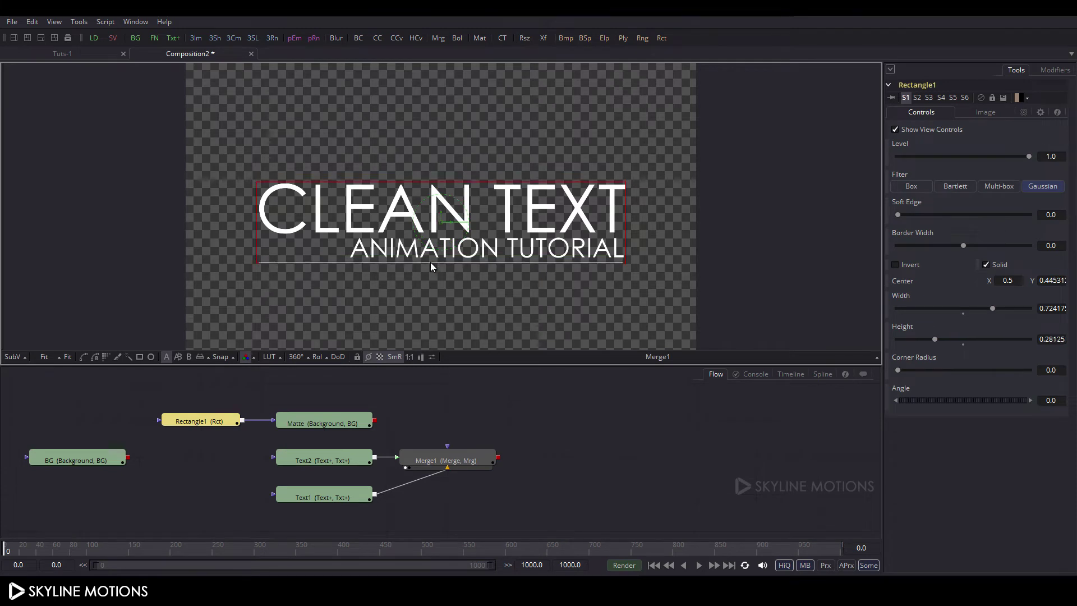
{"action": "left_click_drag", "start_coordinate": [440, 214], "coordinate": [440, 212]}
{"action": "left_click_drag", "start_coordinate": [627, 218], "coordinate": [628, 218]}
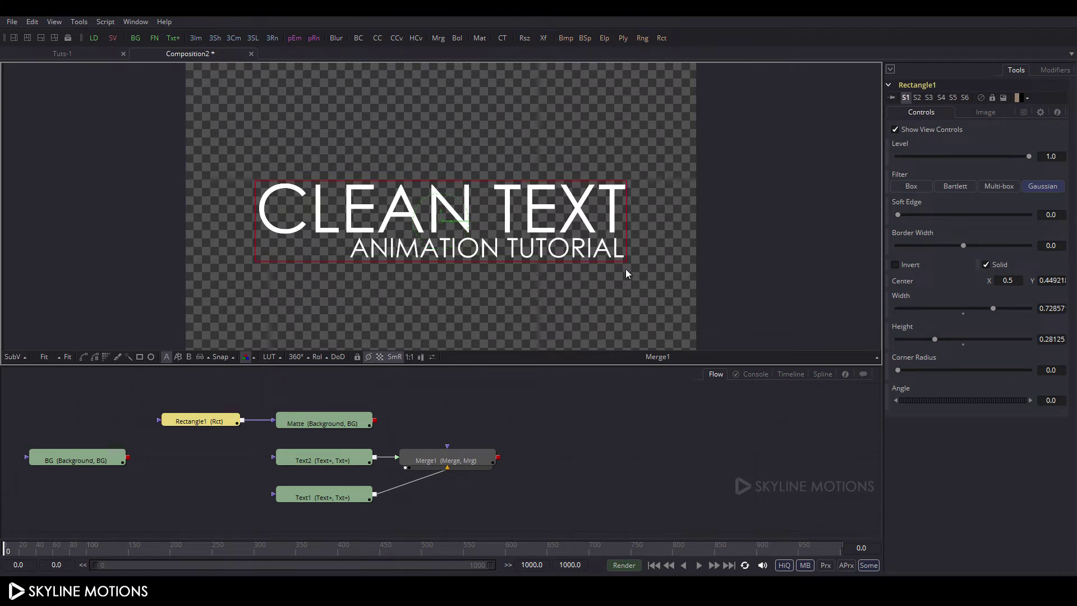
Add a Merge node with Matte as background and Merge1 as foreground, and send it to the viewer
{"action": "left_click", "coordinate": [560, 406]}
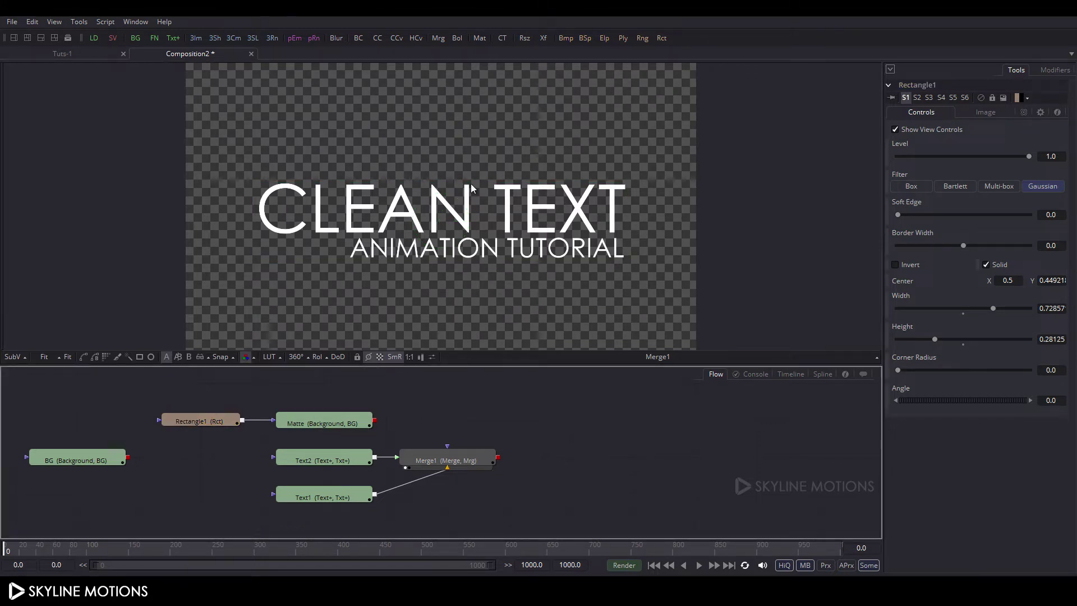
{"action": "left_click", "coordinate": [440, 38]}
{"action": "left_click_drag", "start_coordinate": [396, 425], "coordinate": [374, 423]}
{"action": "left_click_drag", "start_coordinate": [449, 414], "coordinate": [470, 180]}
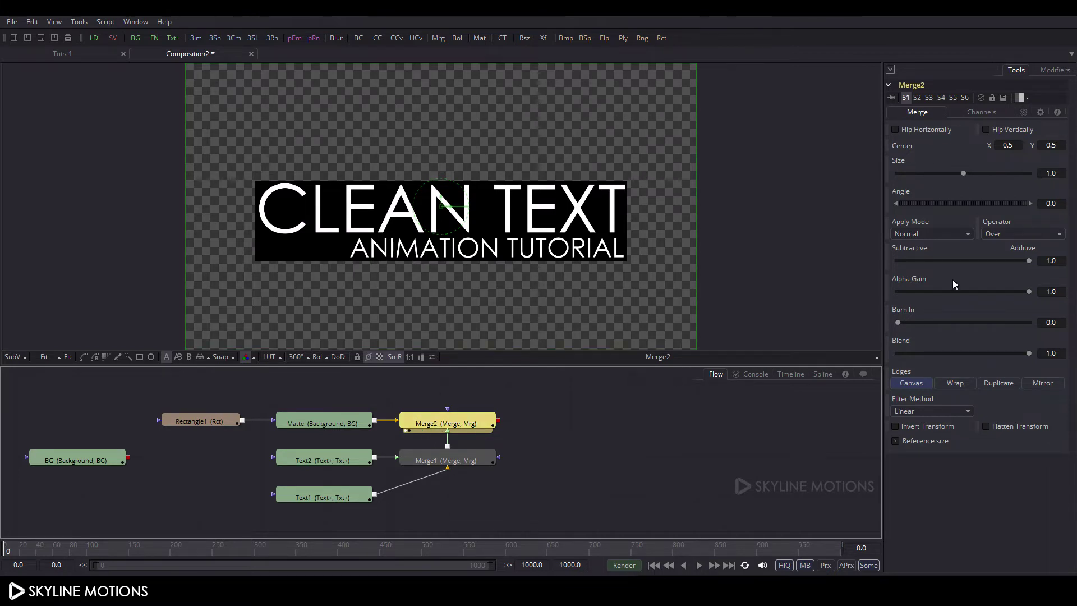
Set the operator of Merge2 to In
{"action": "left_click", "coordinate": [1004, 235]}
{"action": "left_click", "coordinate": [998, 247]}
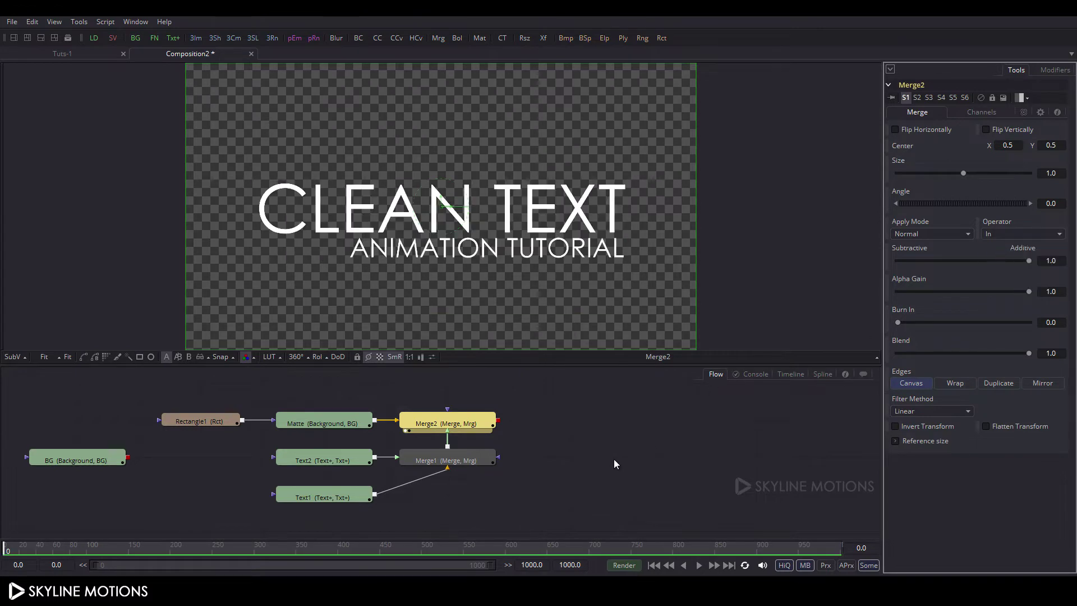
{"action": "left_click", "coordinate": [559, 459]}
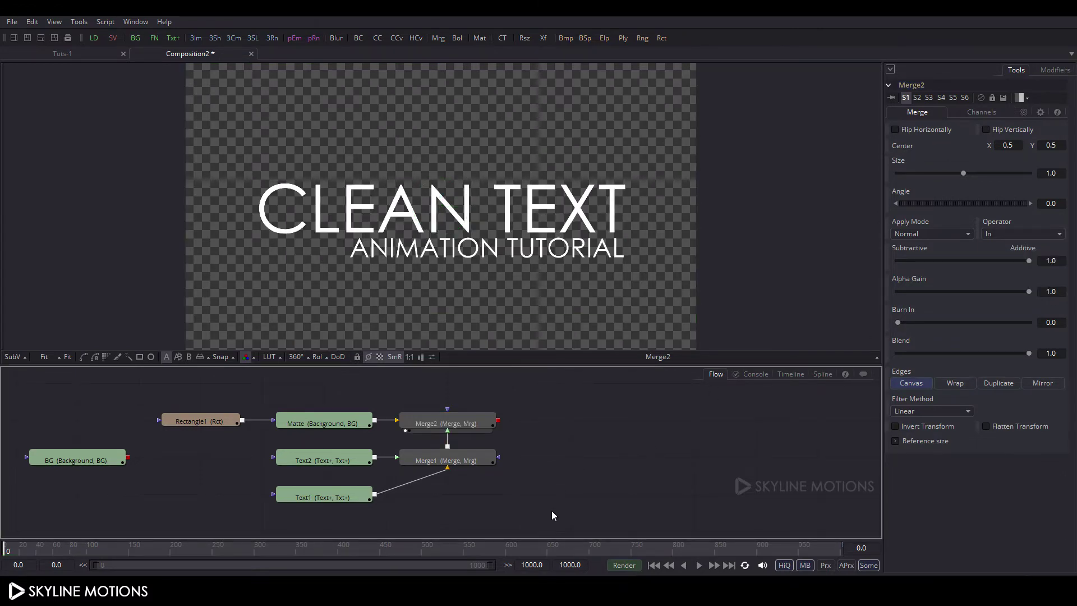
Add another Background node, rename it Line and place it under Text1
{"action": "left_click_drag", "start_coordinate": [547, 506], "coordinate": [553, 496]}
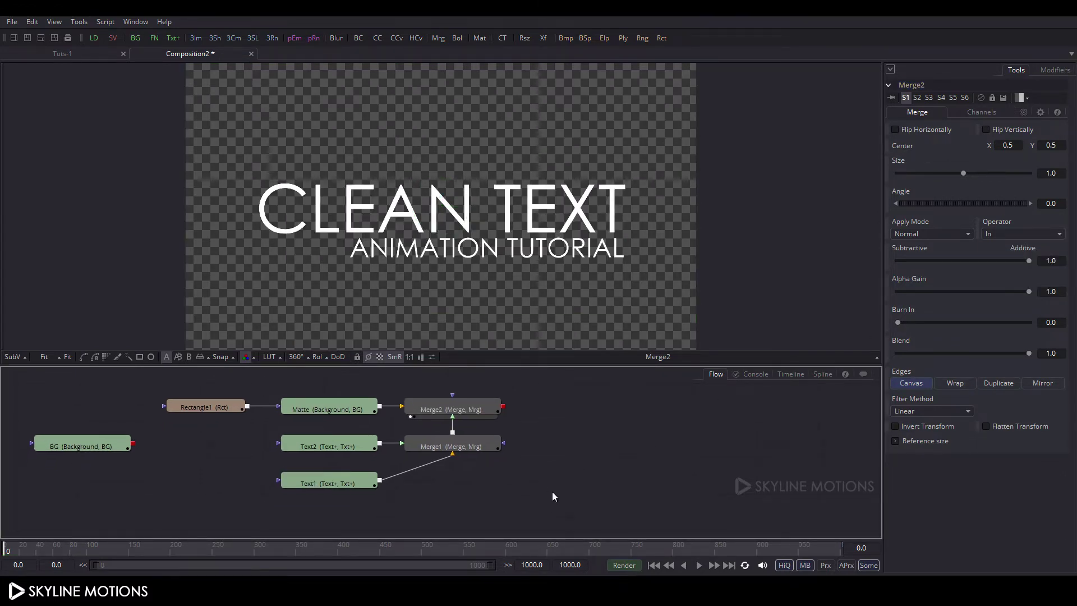
{"action": "left_click", "coordinate": [137, 39]}
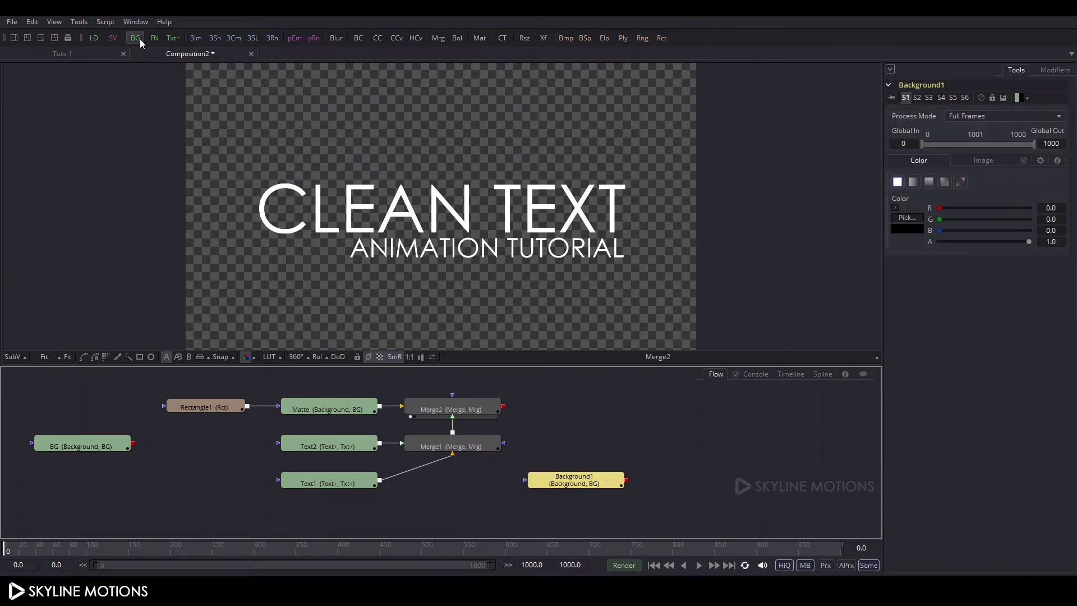
{"action": "left_click_drag", "start_coordinate": [591, 481], "coordinate": [527, 519]}
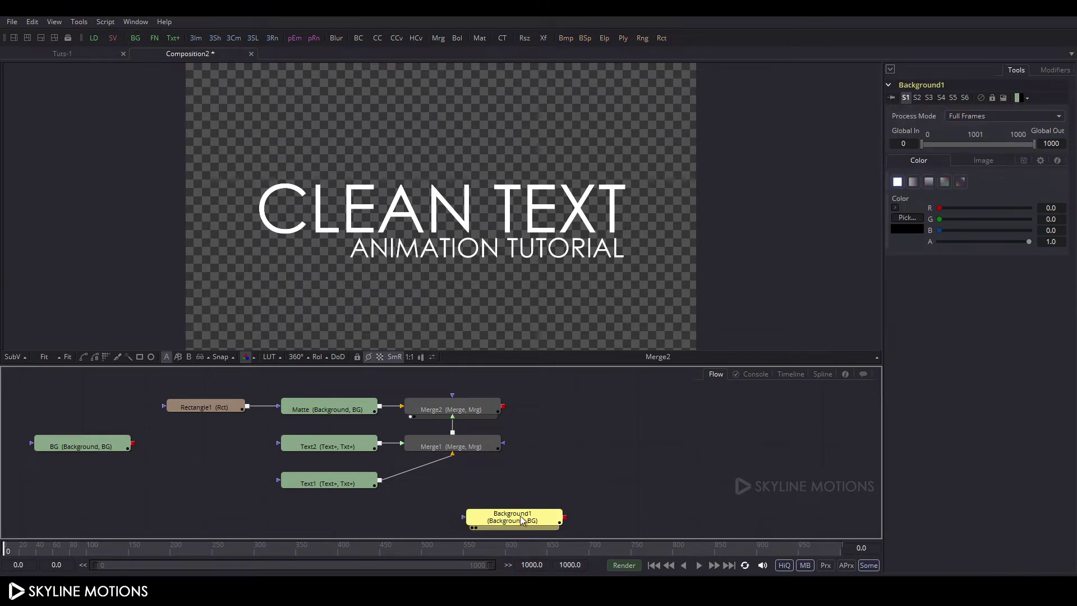
{"action": "key", "text": "F2"}
{"action": "type", "text": "Lim"}
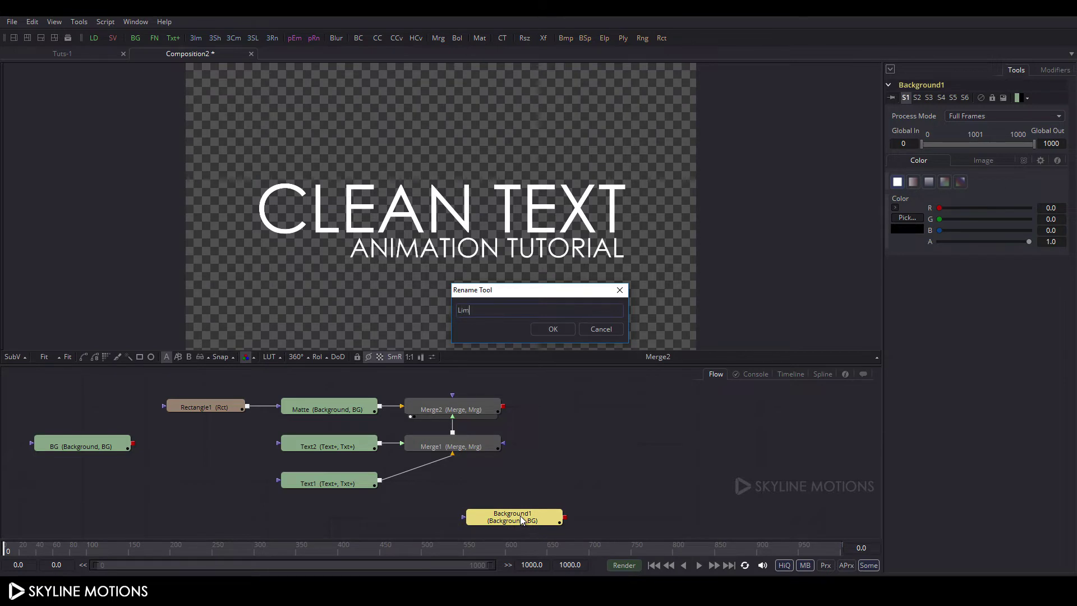
{"action": "type", "text": "e"}
{"action": "key", "text": "Return"}
{"action": "left_click_drag", "start_coordinate": [519, 517], "coordinate": [330, 520]}
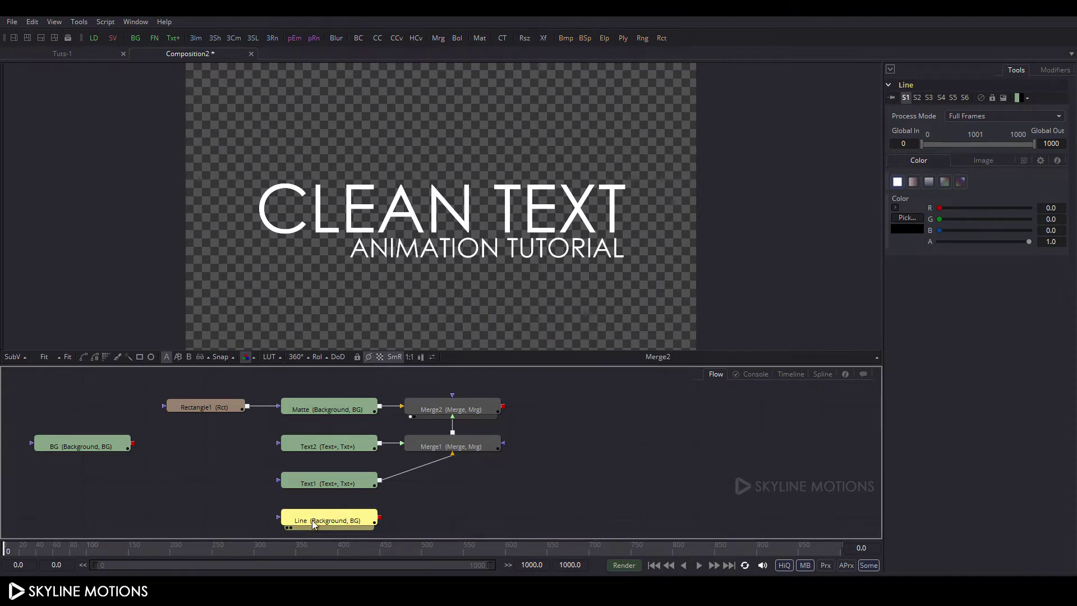
Add a Rectangle mask to the Line node with a width of 0.01 and a height of 0.25
{"action": "left_click", "coordinate": [139, 357]}
{"action": "left_click_drag", "start_coordinate": [329, 481], "coordinate": [210, 516]}
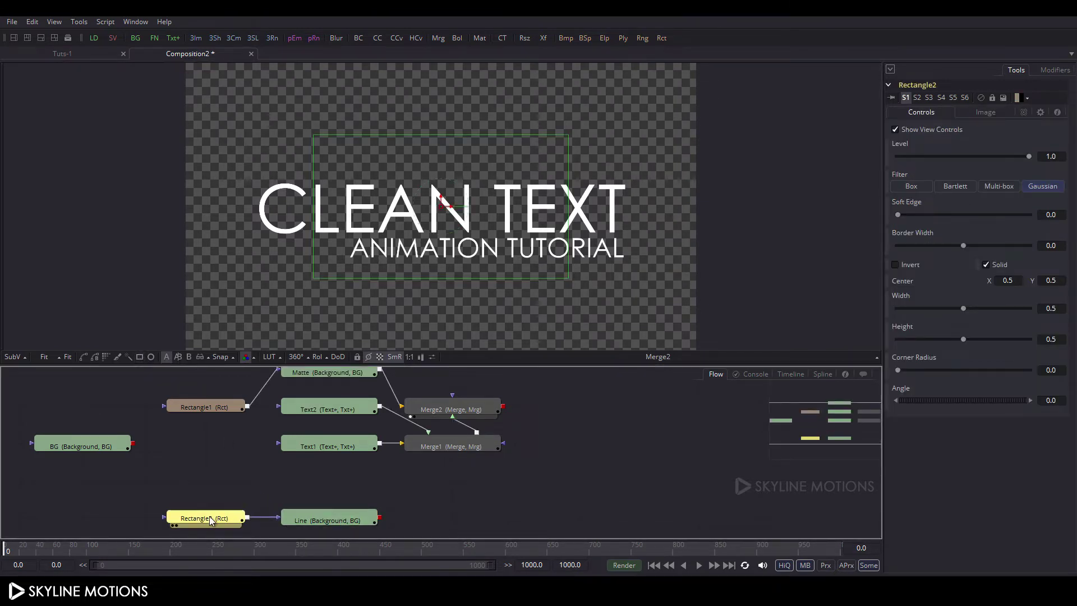
{"action": "left_click_drag", "start_coordinate": [569, 270], "coordinate": [439, 259]}
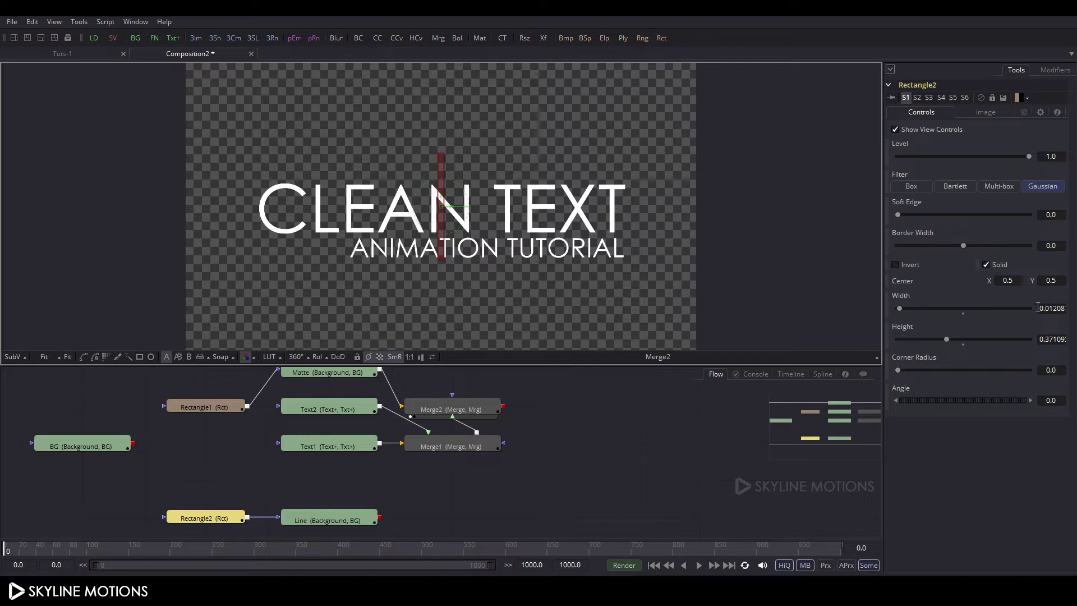
{"action": "left_click_drag", "start_coordinate": [1041, 308], "coordinate": [1068, 308]}
{"action": "type", "text": "0.01"}
{"action": "key", "text": "Tab"}
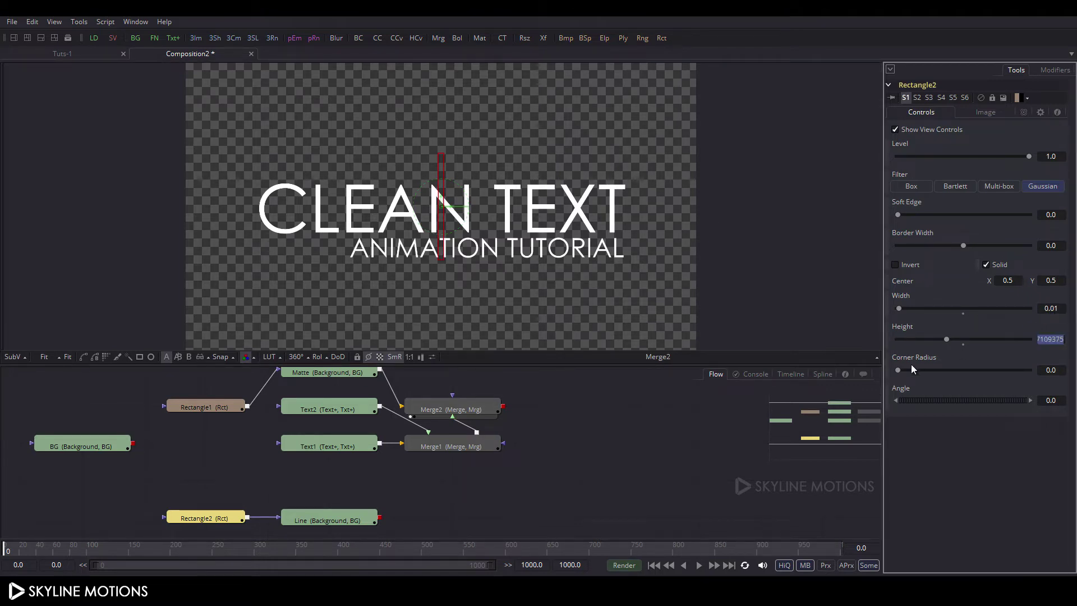
{"action": "type", "text": "0.25"}
{"action": "key", "text": "Tab"}
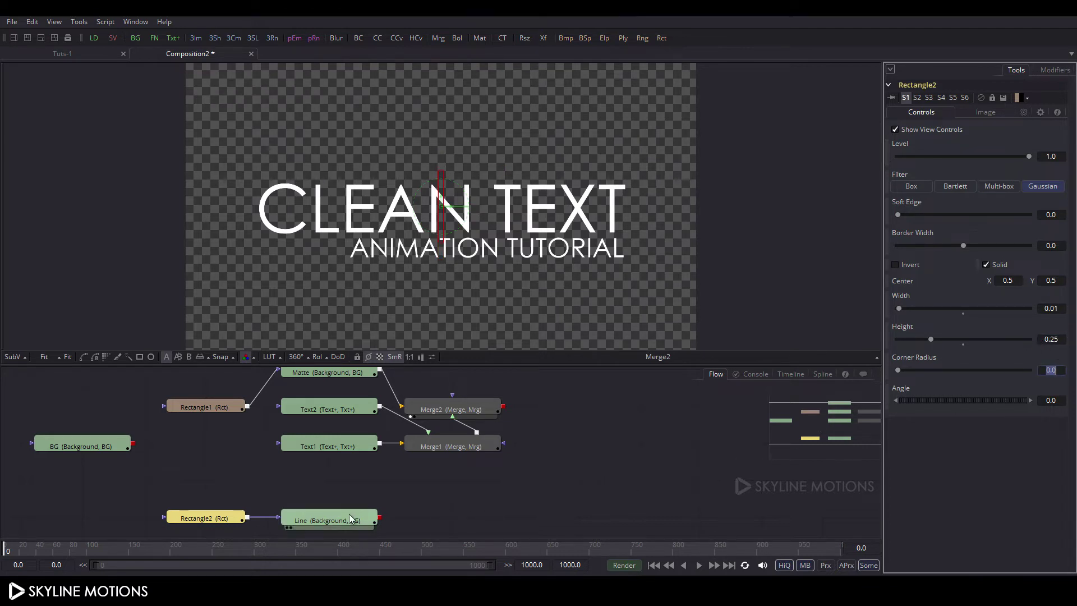
Show the Line node in the viewer and set its color to yellow
{"action": "scroll", "coordinate": [361, 519], "scroll_direction": "up", "scroll_amount": 1}
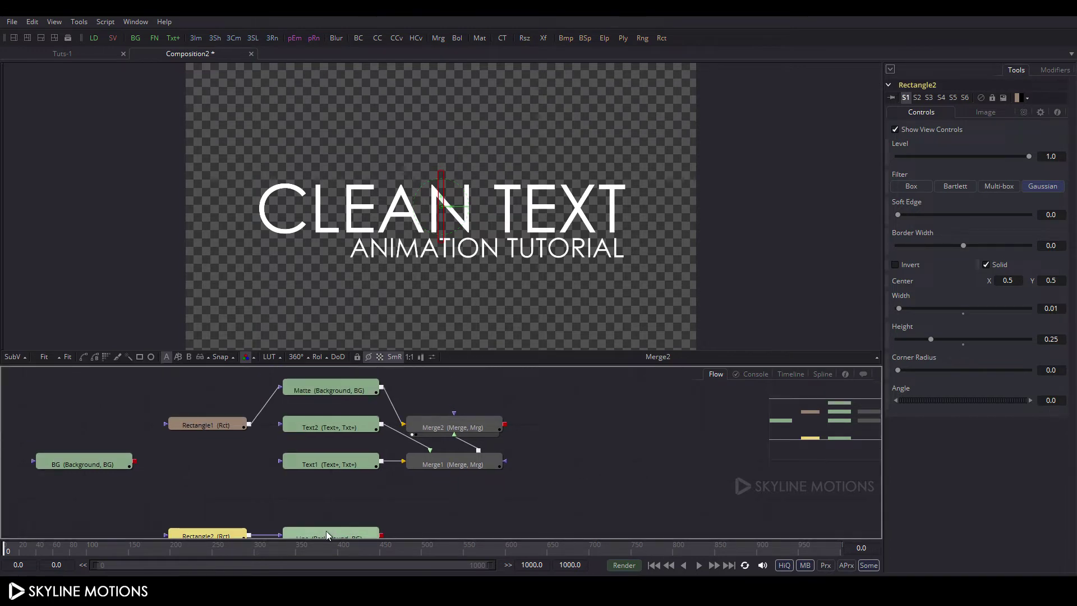
{"action": "key", "text": "1"}
{"action": "scroll", "coordinate": [440, 500], "scroll_direction": "down", "scroll_amount": 3}
{"action": "left_click", "coordinate": [345, 487]}
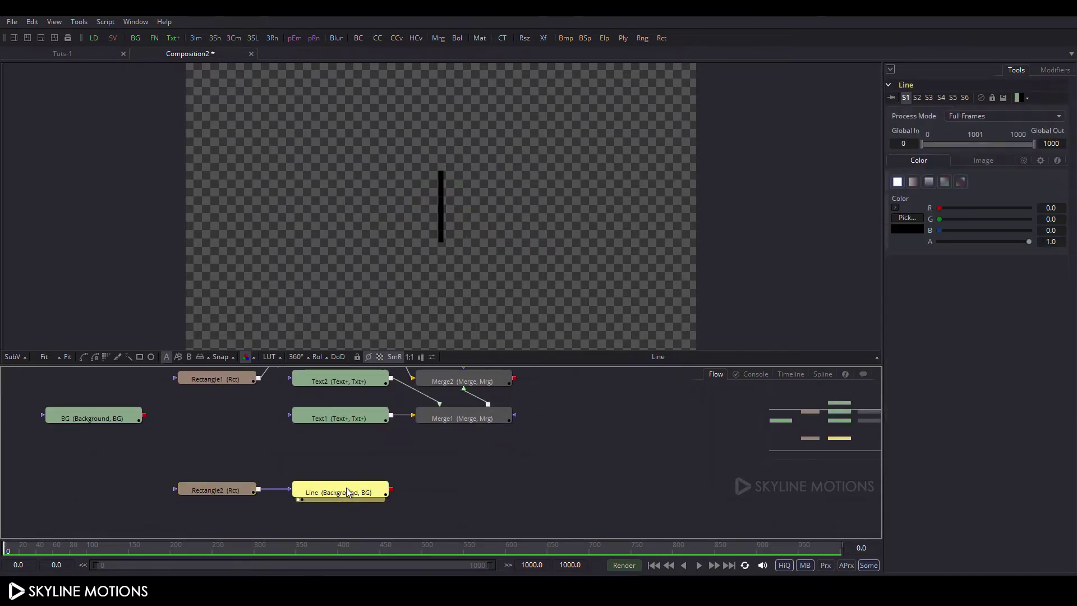
{"action": "left_click", "coordinate": [909, 223]}
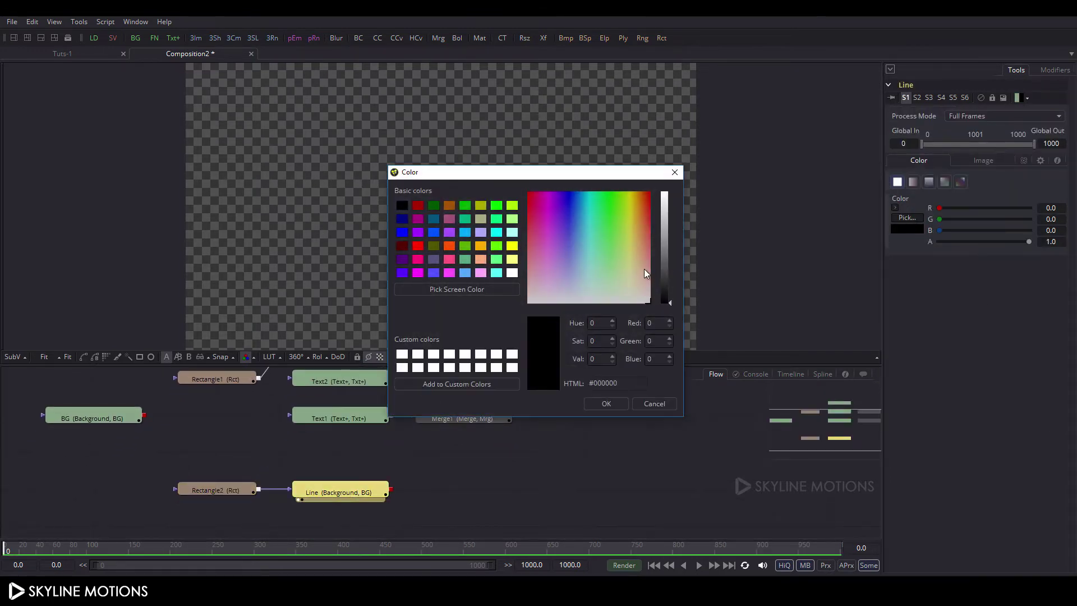
{"action": "left_click", "coordinate": [512, 247]}
{"action": "left_click", "coordinate": [606, 404]}
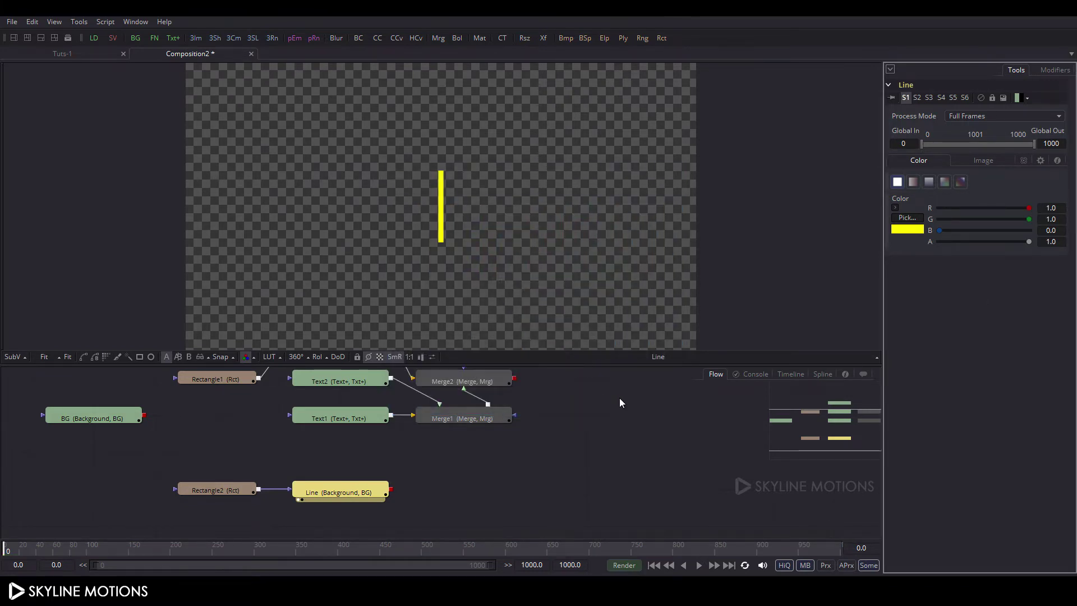
Tidy the flow by moving Rectangle2 and Line directly under the Text1 row and aligning Merge2 with Matte
{"action": "left_click_drag", "start_coordinate": [480, 522], "coordinate": [220, 497]}
{"action": "left_click", "coordinate": [412, 470]}
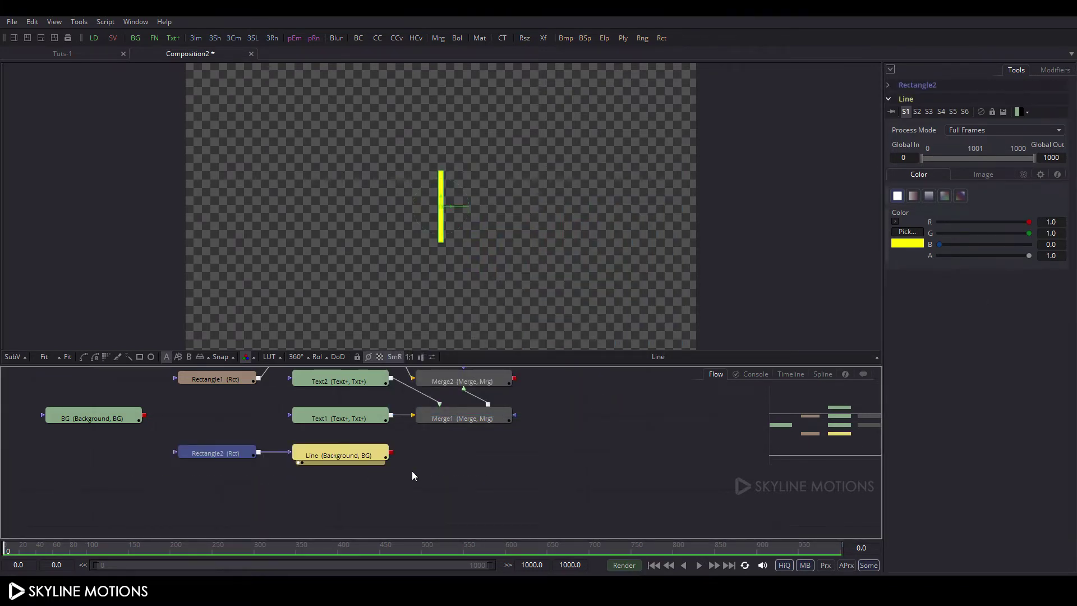
{"action": "scroll", "coordinate": [494, 483], "scroll_direction": "up", "scroll_amount": 3}
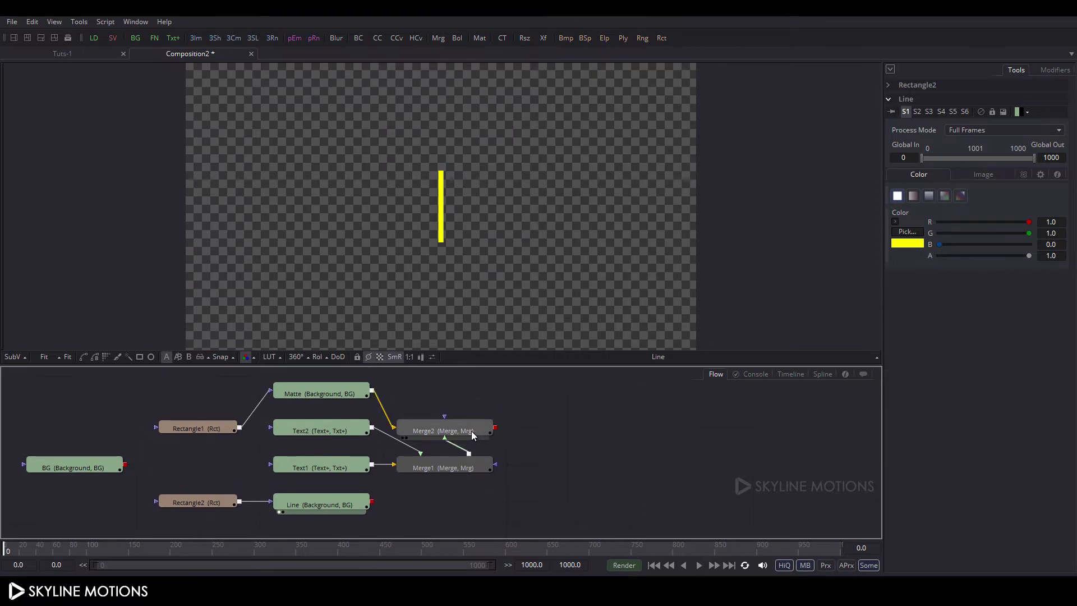
{"action": "left_click_drag", "start_coordinate": [477, 435], "coordinate": [480, 404]}
Add a Merge node with Line as background and Merge2 as foreground, placed to the right of Merge1 in the Line row
{"action": "left_click", "coordinate": [577, 469]}
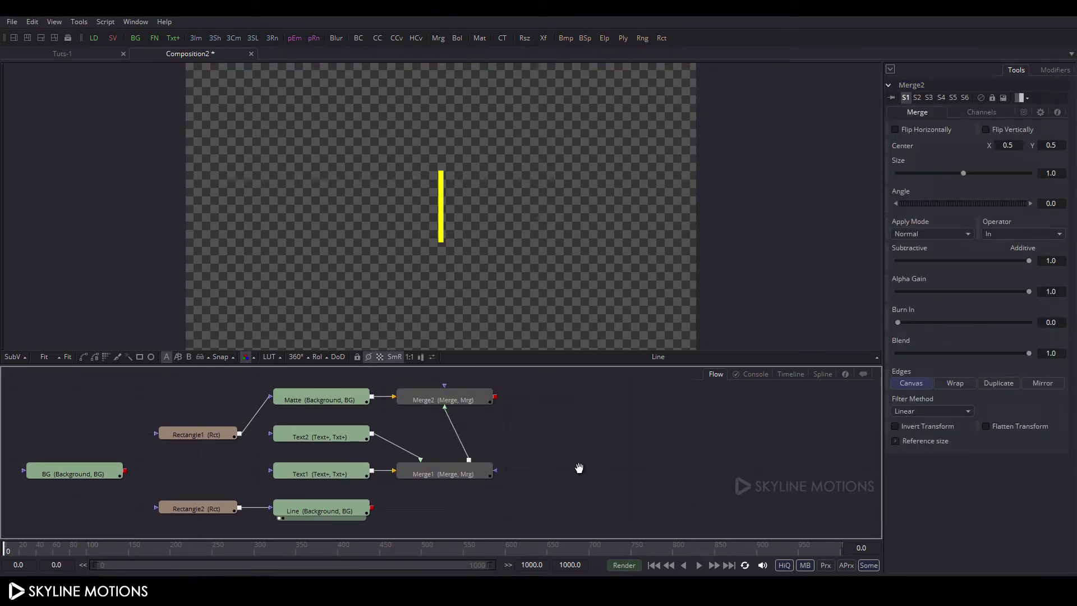
{"action": "left_click", "coordinate": [438, 38]}
{"action": "left_click_drag", "start_coordinate": [557, 478], "coordinate": [434, 511]}
{"action": "scroll", "coordinate": [637, 483], "scroll_direction": "down", "scroll_amount": 1}
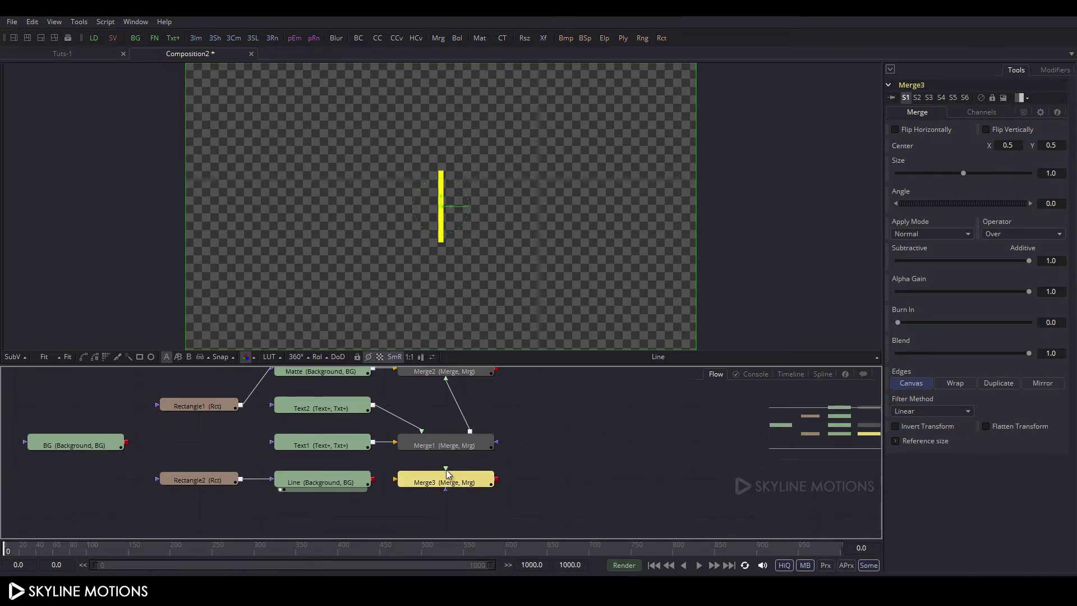
{"action": "left_click_drag", "start_coordinate": [395, 479], "coordinate": [329, 485]}
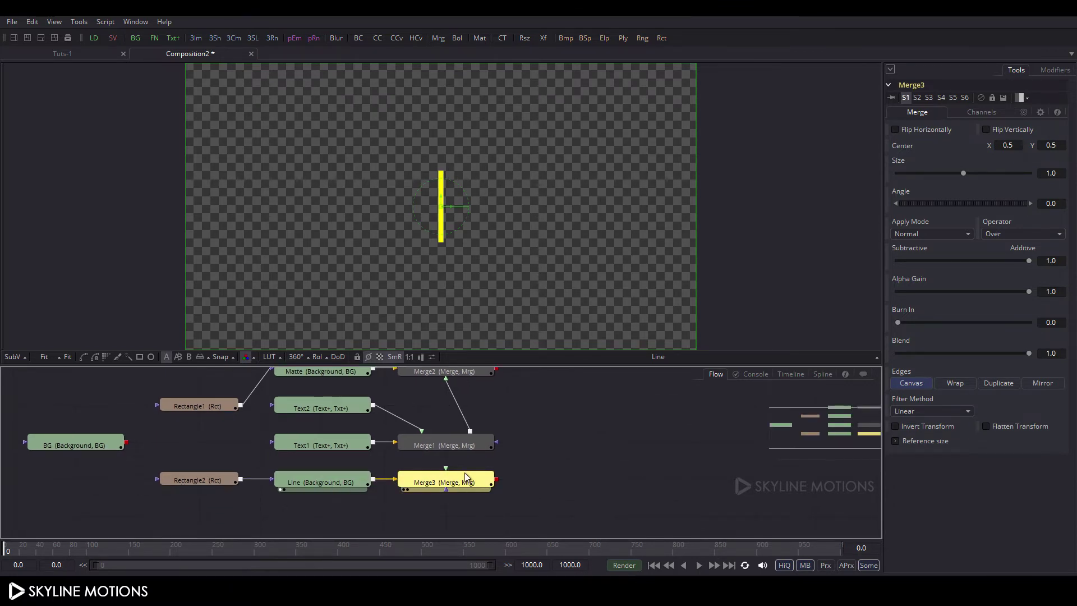
{"action": "left_click_drag", "start_coordinate": [447, 473], "coordinate": [443, 373]}
{"action": "left_click_drag", "start_coordinate": [477, 486], "coordinate": [600, 486]}
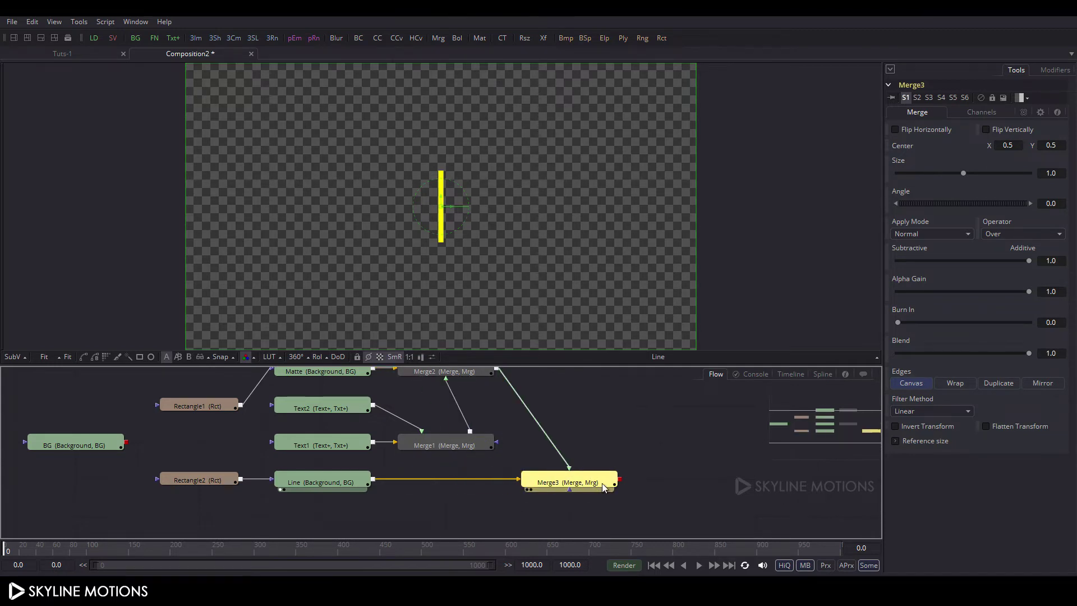
Insert a pipe router in the connection from Merge2 to Merge3 and place it straight above Merge3
{"action": "left_click_drag", "start_coordinate": [649, 439], "coordinate": [573, 461]}
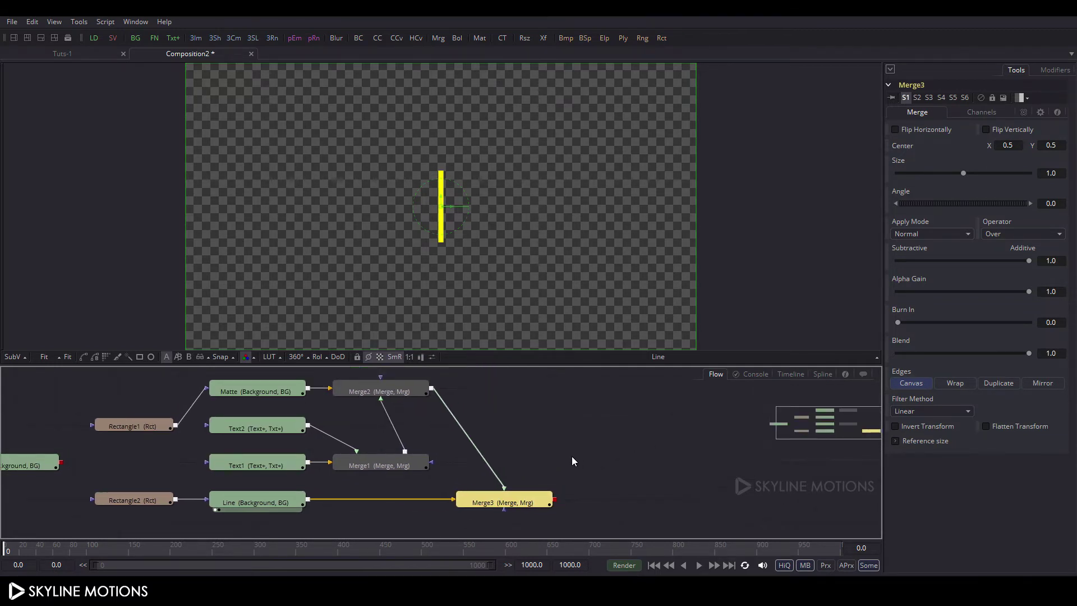
{"action": "left_click", "coordinate": [466, 435], "text": "ctrl"}
{"action": "left_click_drag", "start_coordinate": [469, 438], "coordinate": [507, 392]}
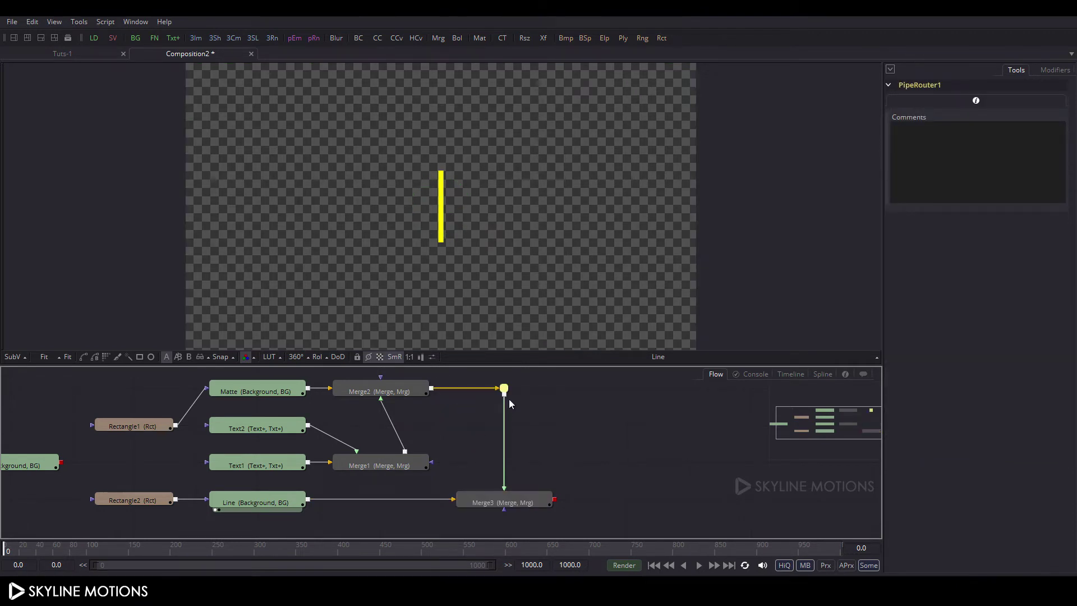
Send Merge3 to the viewer
{"action": "scroll", "coordinate": [558, 449], "scroll_direction": "down", "scroll_amount": 1}
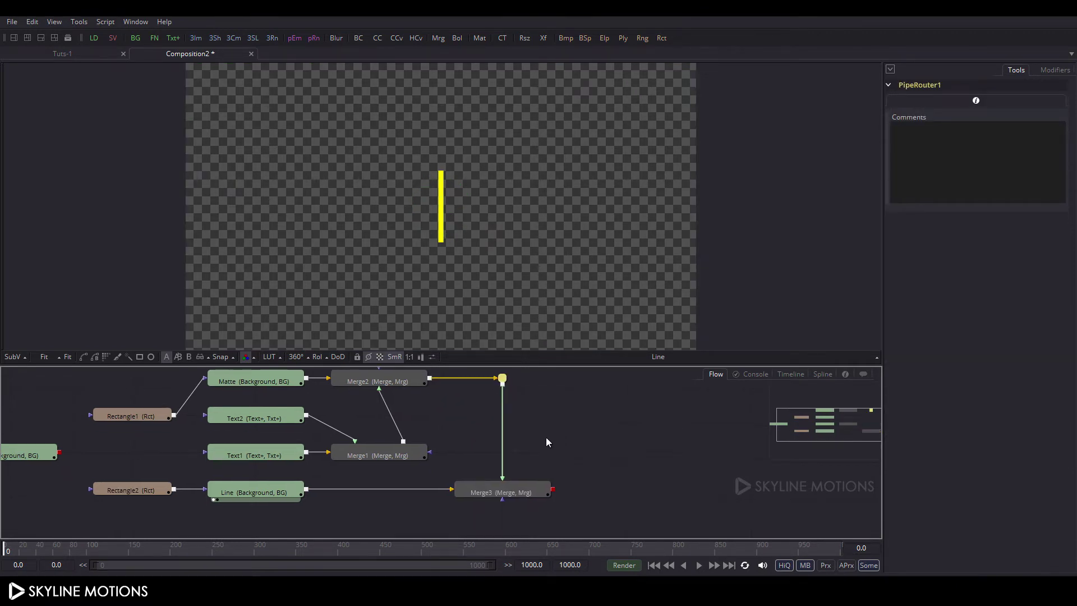
{"action": "scroll", "coordinate": [493, 524], "scroll_direction": "up", "scroll_amount": 2}
{"action": "scroll", "coordinate": [609, 468], "scroll_direction": "down", "scroll_amount": 1}
{"action": "left_click_drag", "start_coordinate": [488, 496], "coordinate": [507, 152]}
{"action": "left_click", "coordinate": [558, 456]}
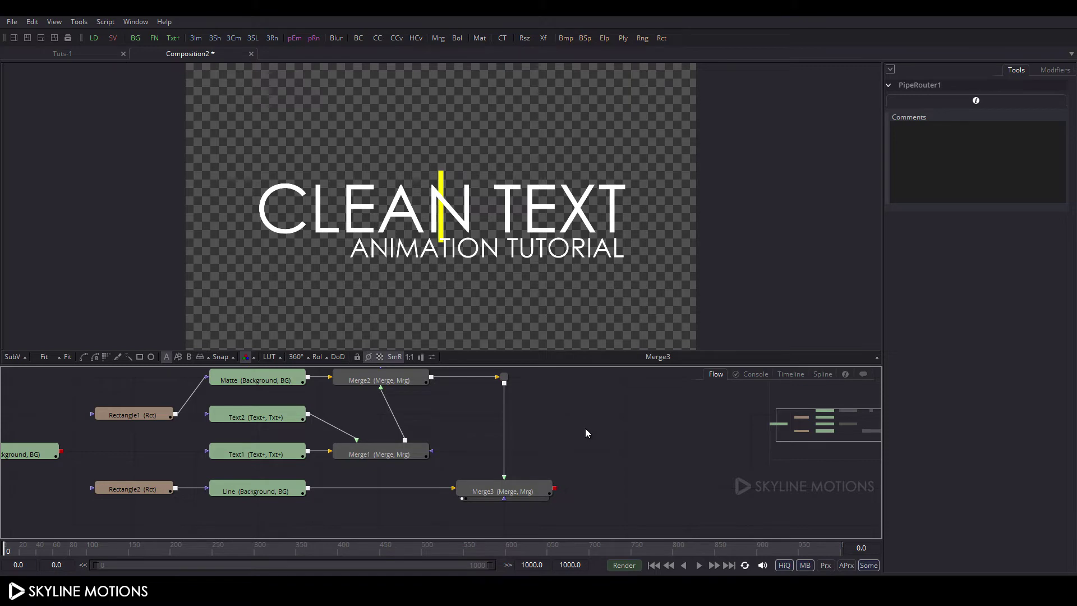
Insert a Transform node in the connection from the pipe router to Merge3, aligned vertically between them
{"action": "left_click", "coordinate": [547, 41]}
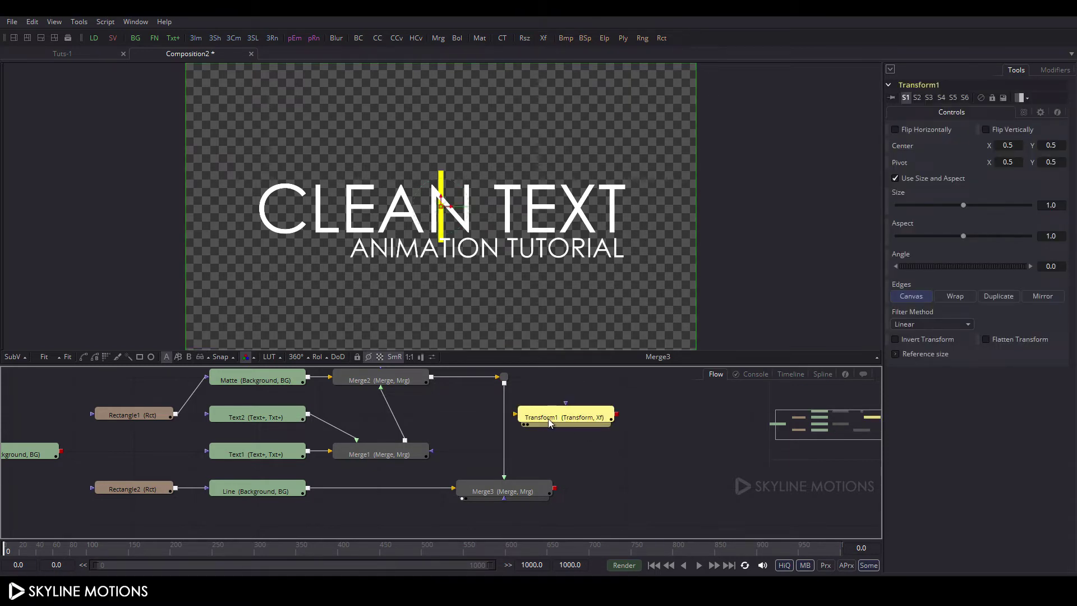
{"action": "left_click_drag", "start_coordinate": [547, 418], "coordinate": [573, 429]}
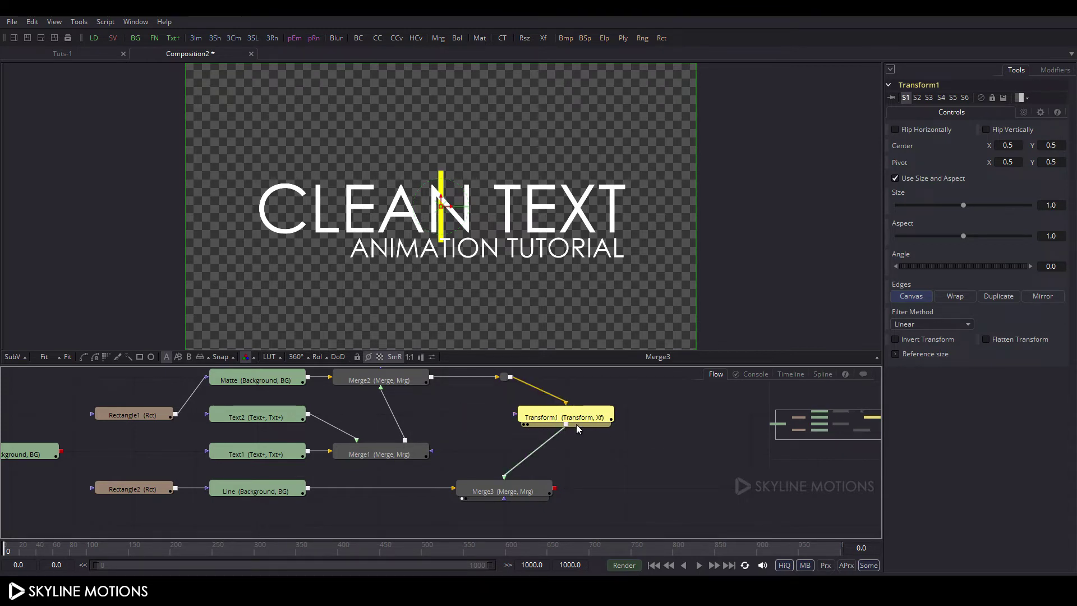
{"action": "key", "text": "ctrl+z"}
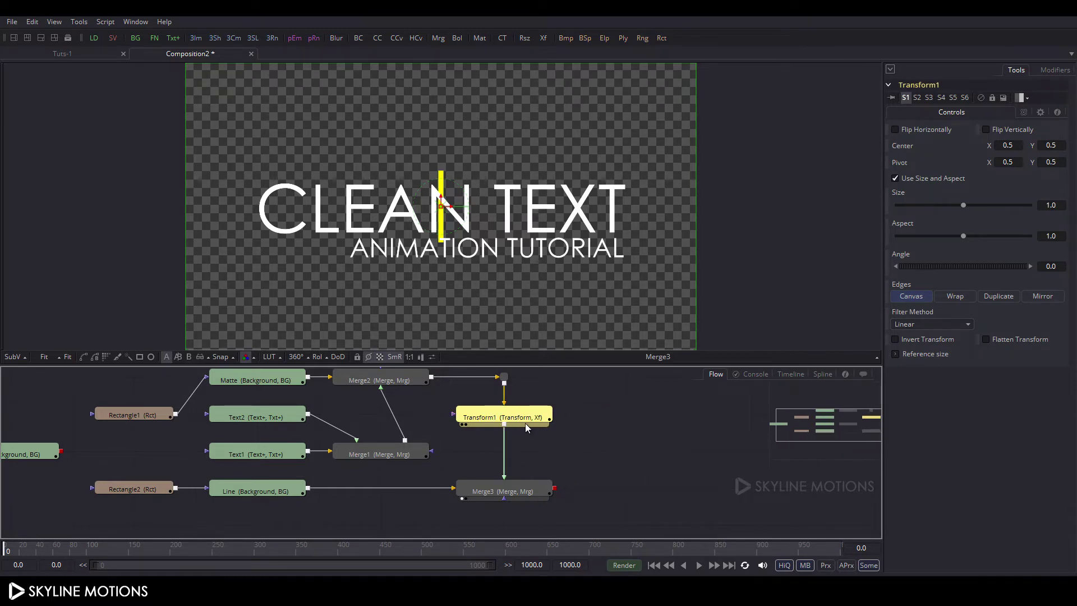
Scale the titles down to about 0.838 with Transform1 and raise their center to about Y 0.545
{"action": "left_click_drag", "start_coordinate": [963, 205], "coordinate": [954, 210]}
{"action": "left_click_drag", "start_coordinate": [440, 206], "coordinate": [442, 187]}
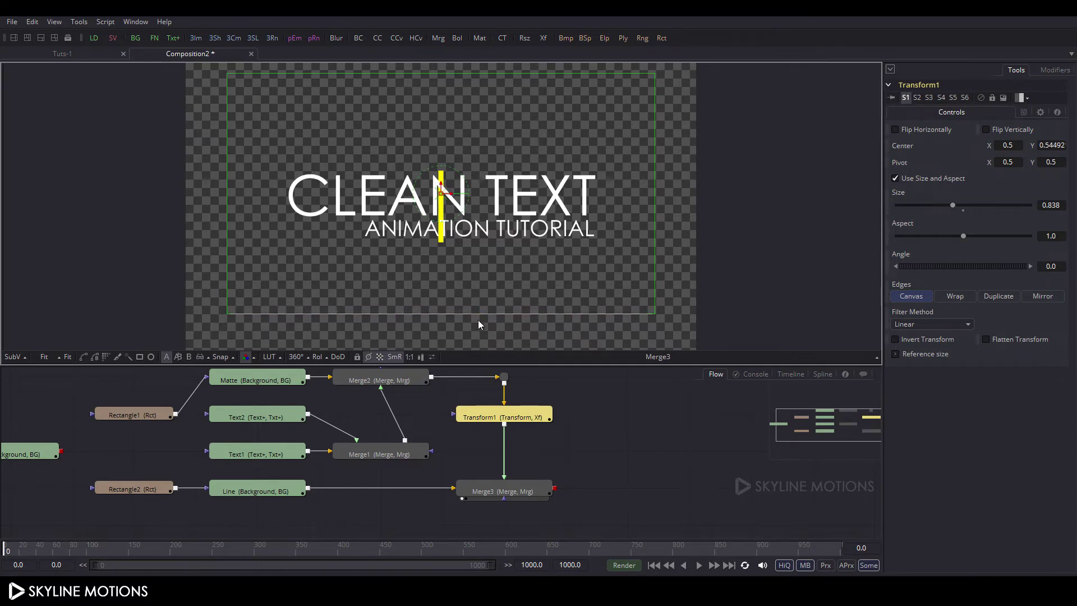
{"action": "left_click", "coordinate": [628, 464]}
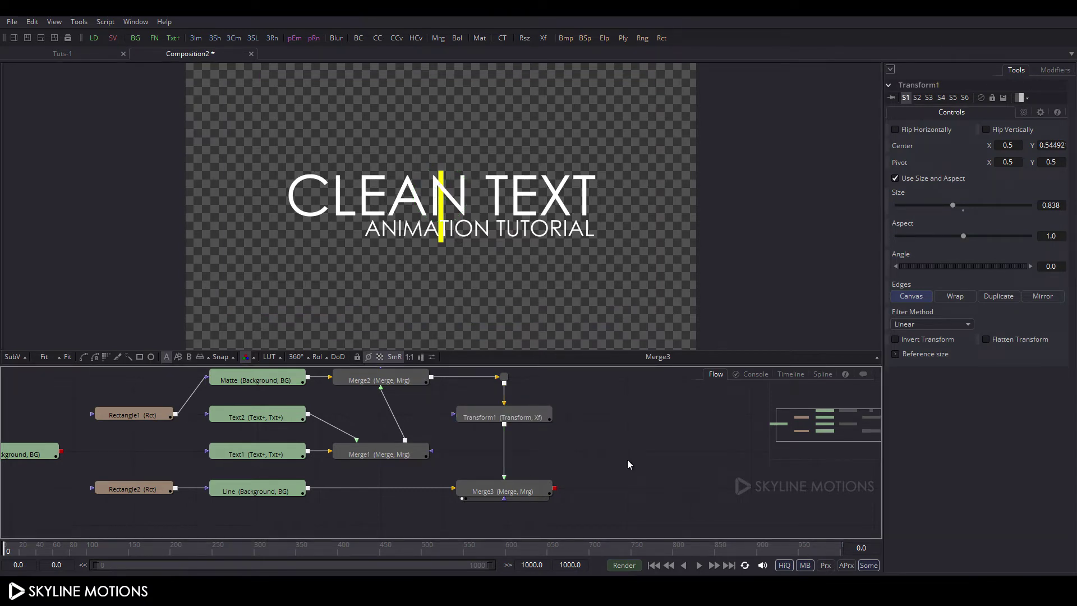
Set the composition's end frame to 150
{"action": "left_click", "coordinate": [586, 563]}
{"action": "type", "text": "150"}
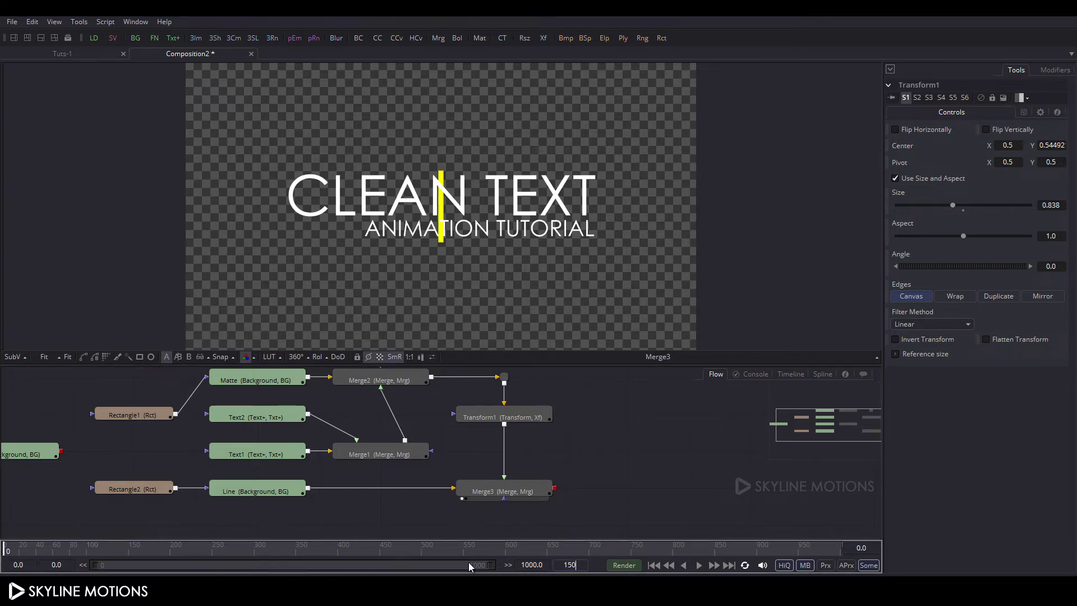
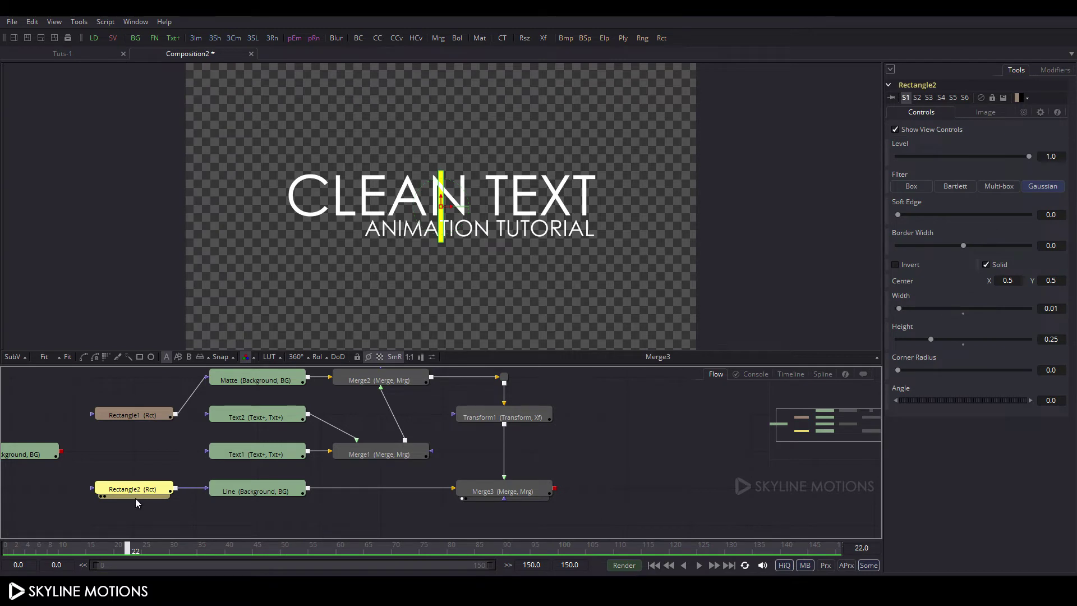
Animate Rectangle2's height from 0.0 at frame 0 to 0.25 at frame 60 and check the growth of the line
{"action": "left_click_drag", "start_coordinate": [130, 551], "coordinate": [339, 562]}
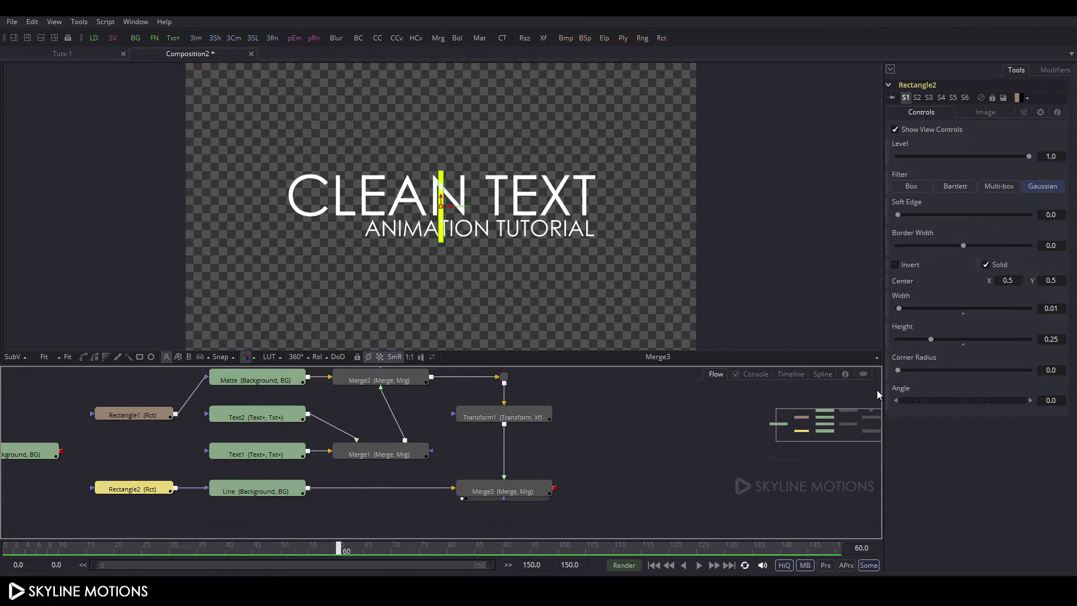
{"action": "right_click", "coordinate": [913, 330]}
{"action": "left_click", "coordinate": [930, 335]}
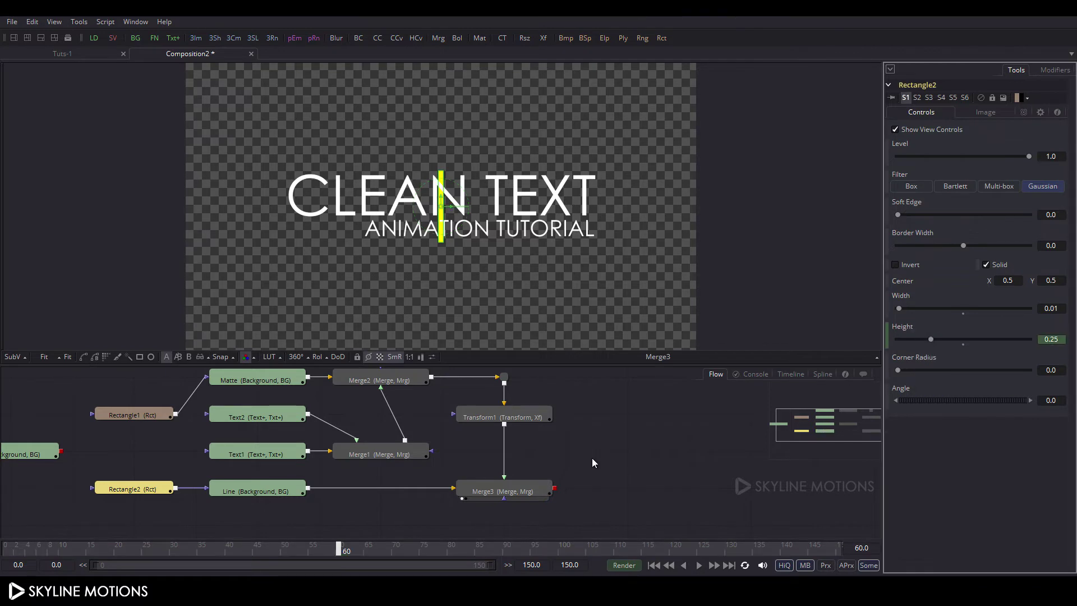
{"action": "left_click_drag", "start_coordinate": [167, 550], "coordinate": [3, 547]}
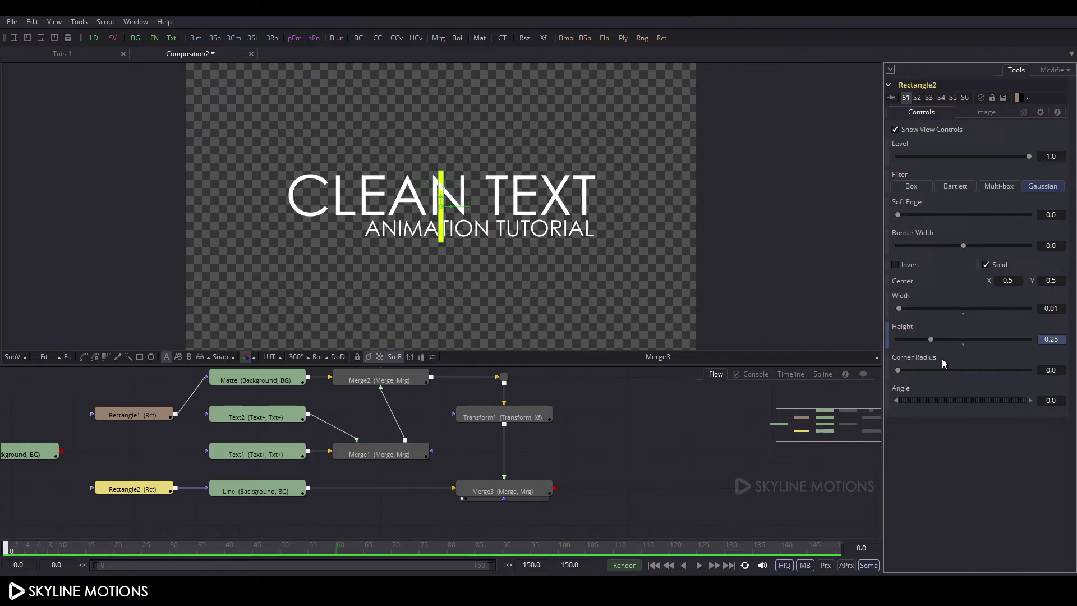
{"action": "left_click_drag", "start_coordinate": [935, 345], "coordinate": [898, 340]}
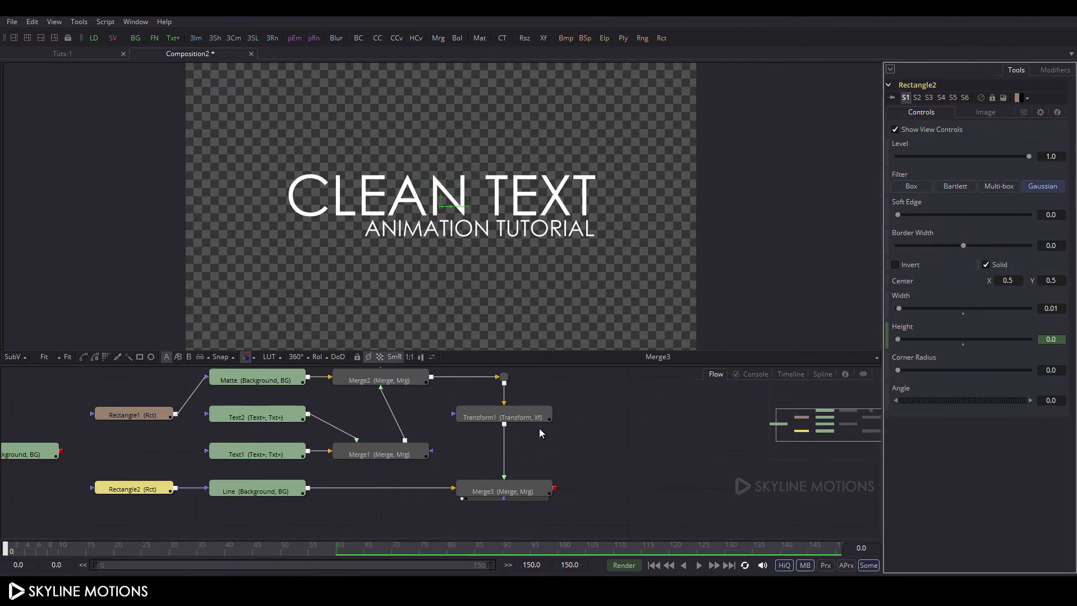
{"action": "left_click_drag", "start_coordinate": [20, 547], "coordinate": [341, 554]}
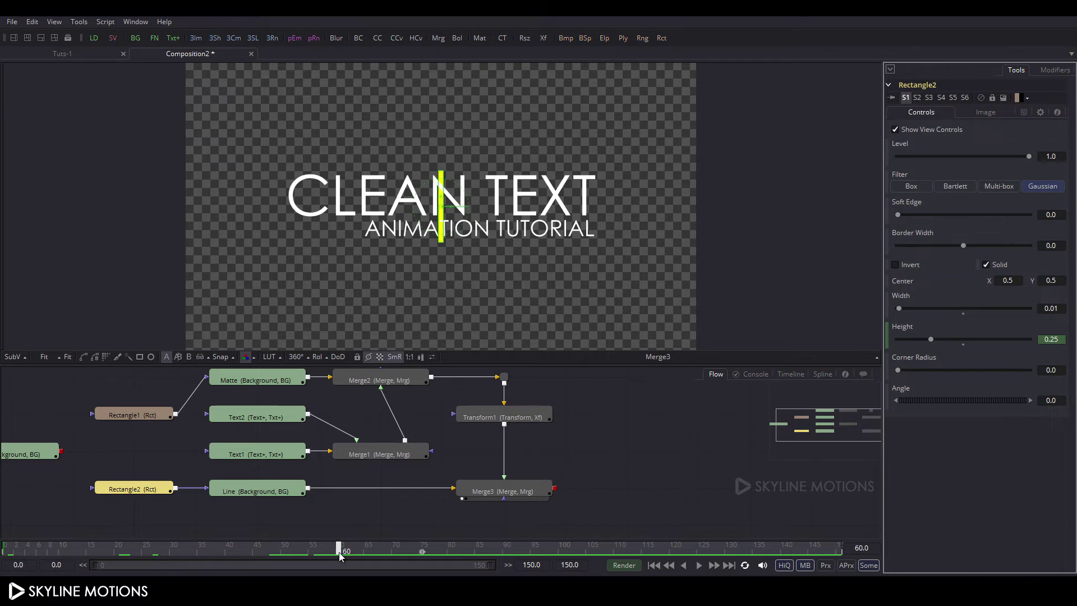
Animate Rectangle2's center from X 0.5 at frame 45 to about X 0.814 at frame 120, just past the title's end, and preview the motion
{"action": "left_click_drag", "start_coordinate": [335, 557], "coordinate": [253, 557]}
{"action": "right_click", "coordinate": [910, 282]}
{"action": "left_click", "coordinate": [922, 283]}
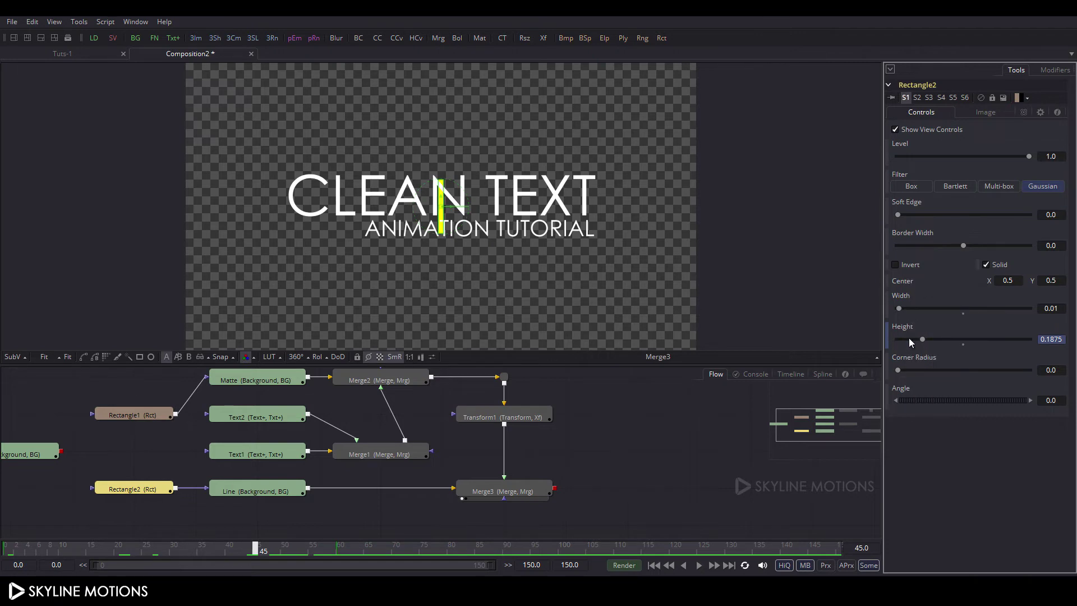
{"action": "left_click_drag", "start_coordinate": [443, 549], "coordinate": [675, 551]}
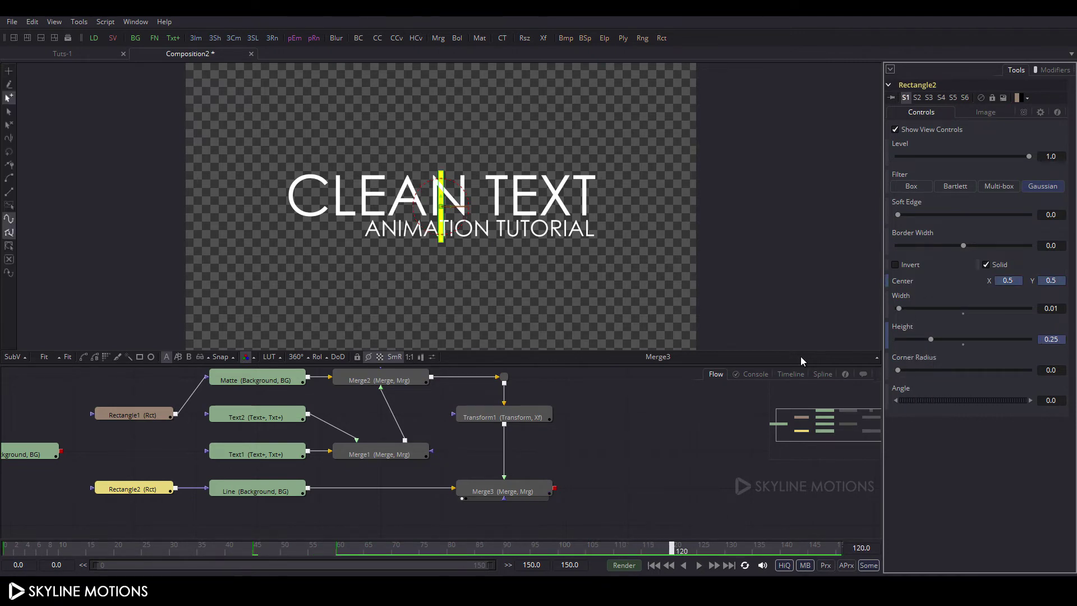
{"action": "left_click_drag", "start_coordinate": [461, 209], "coordinate": [612, 217]}
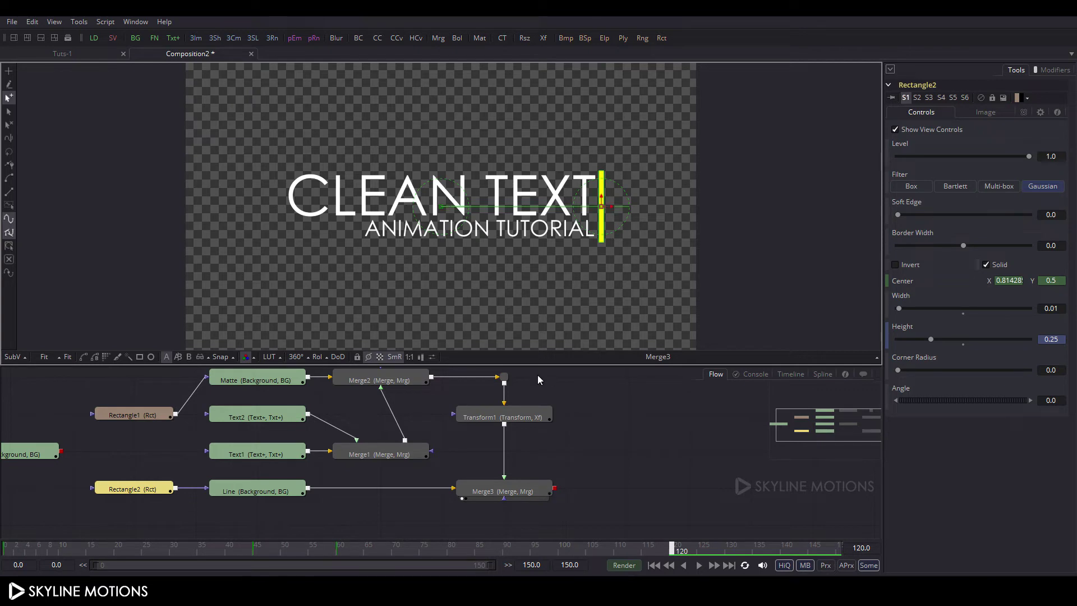
{"action": "left_click_drag", "start_coordinate": [470, 568], "coordinate": [660, 576]}
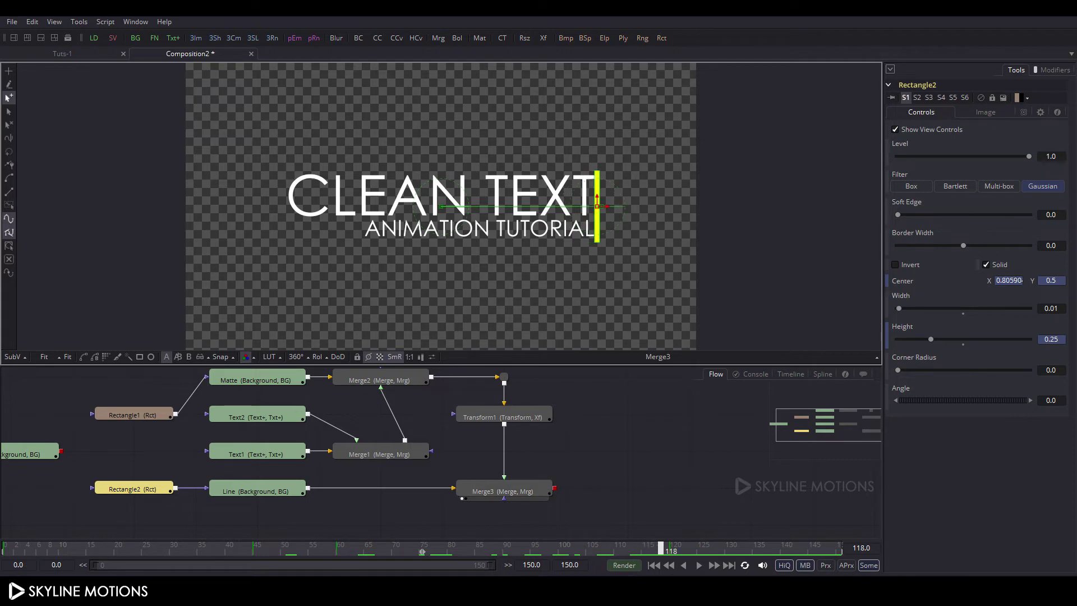
{"action": "key", "text": "Right"}
{"action": "key", "text": "Right"}
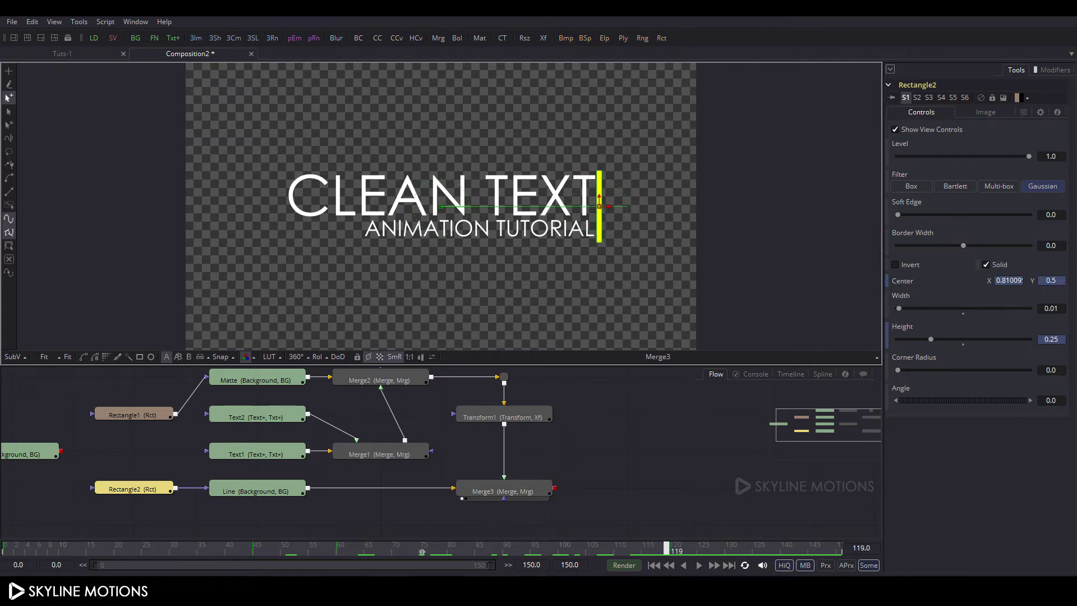
Animate Text1's layout center from about X 0.861 at frame 45 to X 0.5 at frame 120, keeping Y at 0.5
{"action": "left_click", "coordinate": [242, 455]}
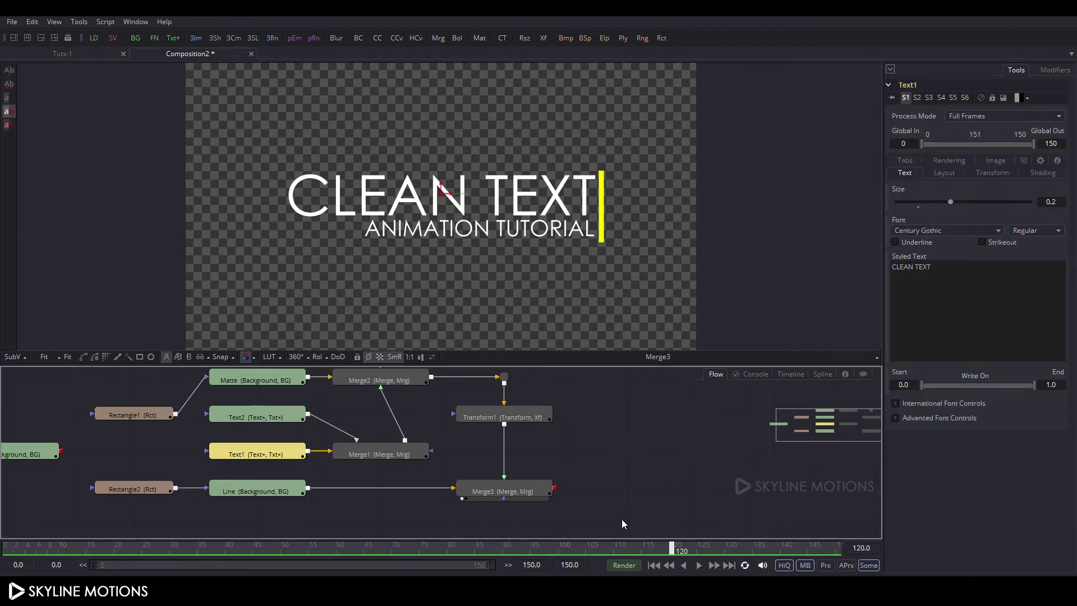
{"action": "left_click", "coordinate": [944, 173]}
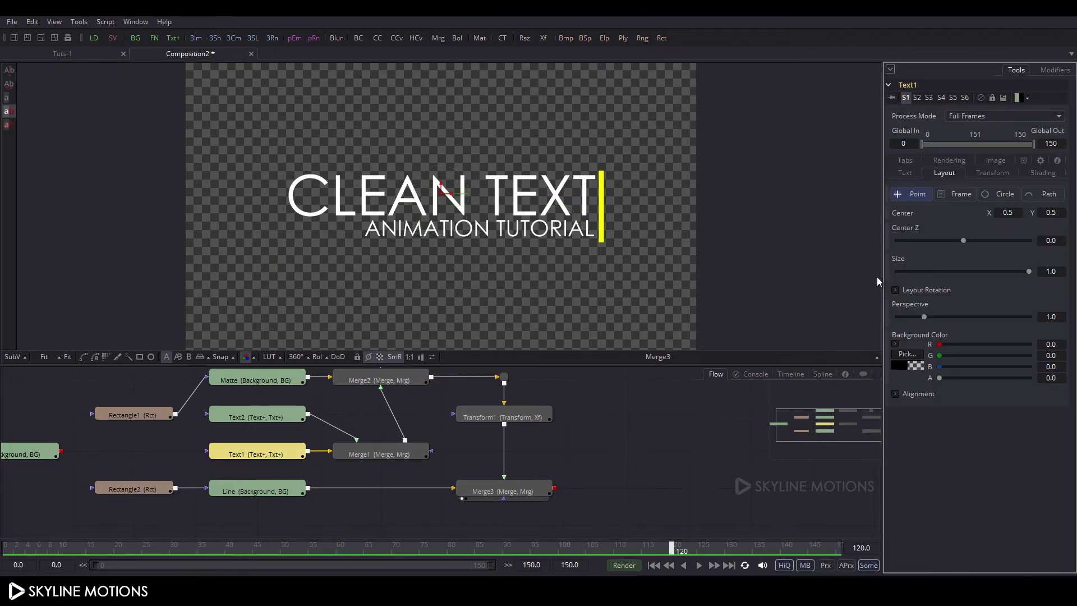
{"action": "right_click", "coordinate": [910, 218]}
{"action": "left_click", "coordinate": [931, 221]}
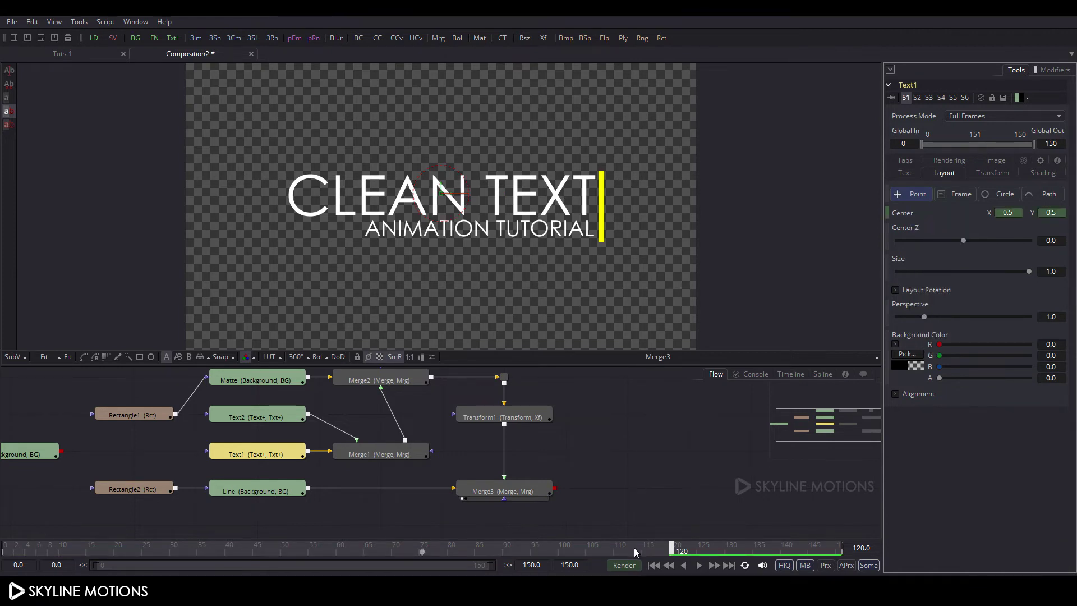
{"action": "left_click_drag", "start_coordinate": [637, 552], "coordinate": [256, 568]}
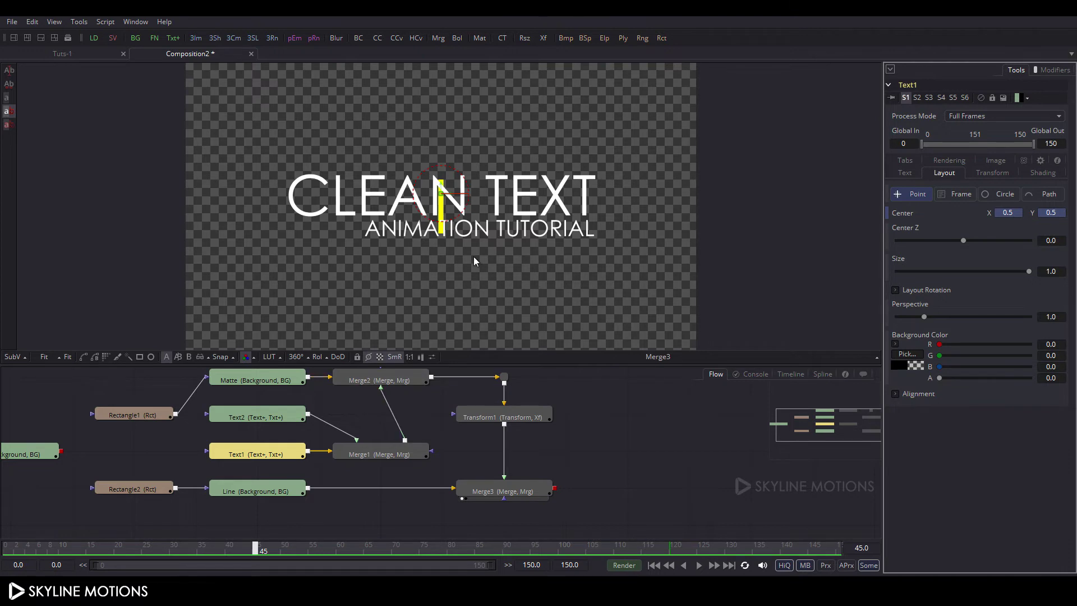
{"action": "left_click_drag", "start_coordinate": [452, 198], "coordinate": [608, 199]}
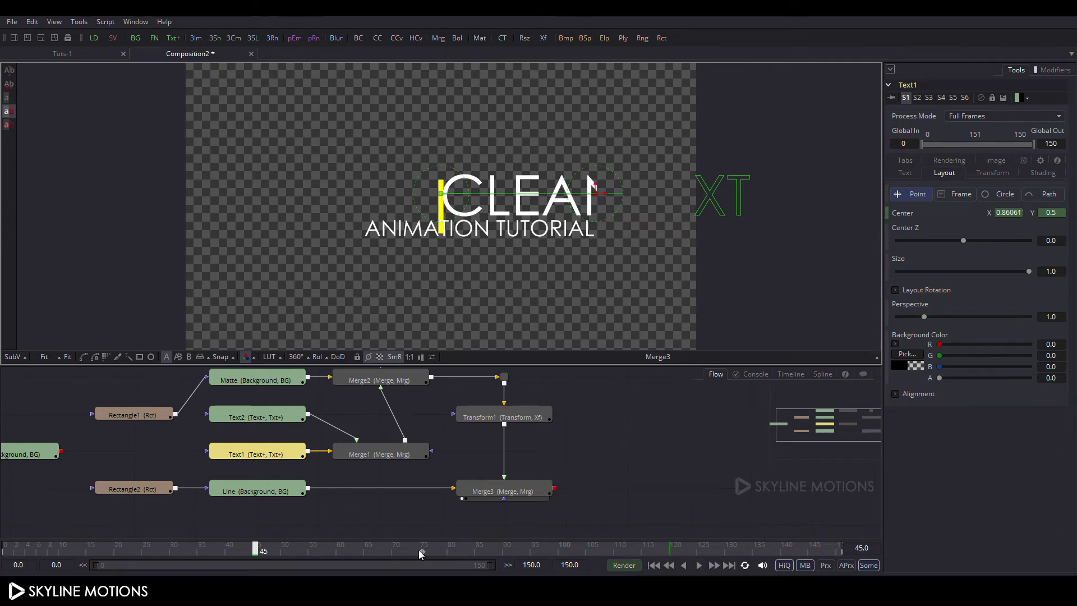
Animate Text2's layout center horizontally from about X 0.890 at frame 45 to its current position at frame 150
{"action": "left_click", "coordinate": [271, 421]}
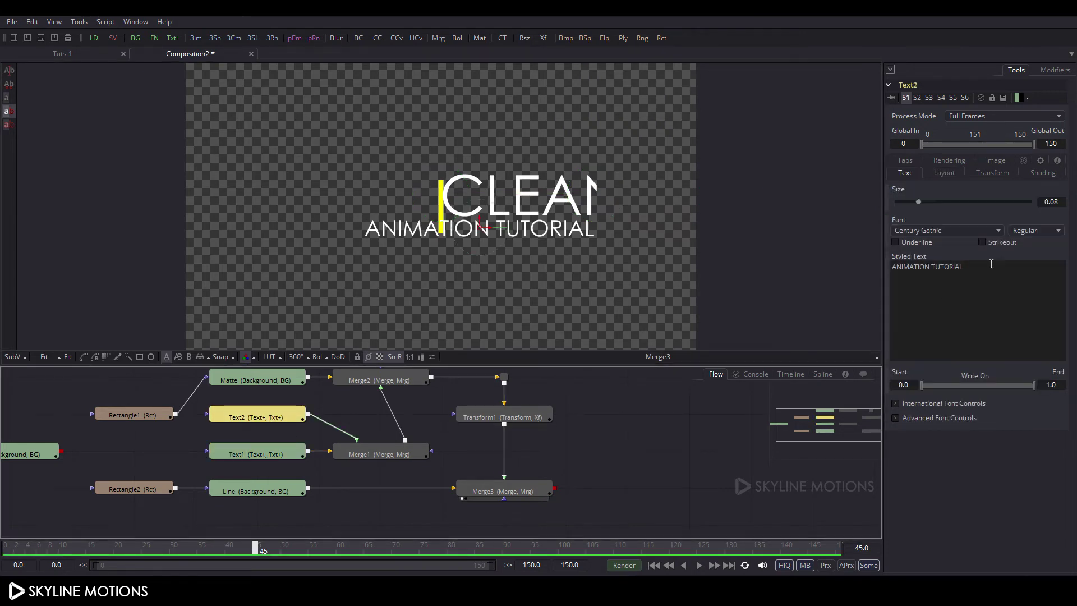
{"action": "left_click", "coordinate": [944, 173]}
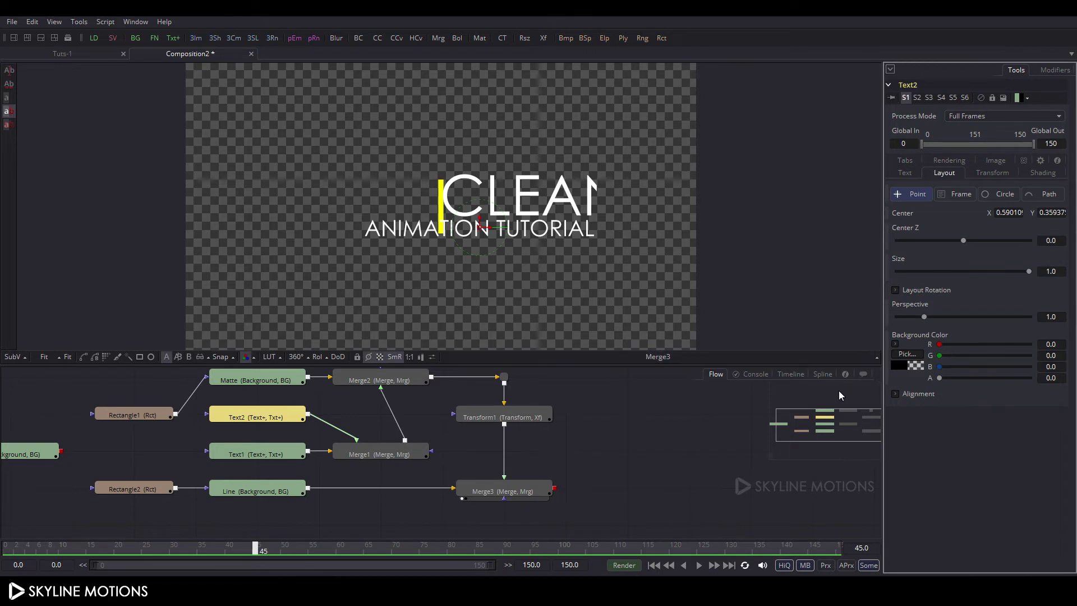
{"action": "left_click", "coordinate": [604, 550]}
{"action": "left_click_drag", "start_coordinate": [605, 551], "coordinate": [852, 548]}
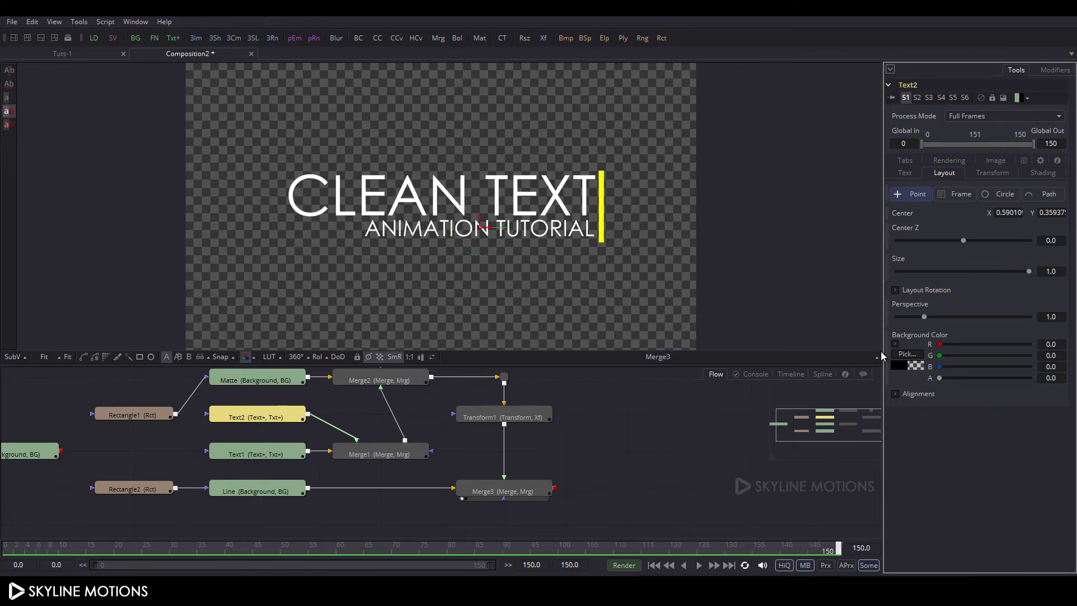
{"action": "right_click", "coordinate": [906, 214]}
{"action": "left_click", "coordinate": [922, 221]}
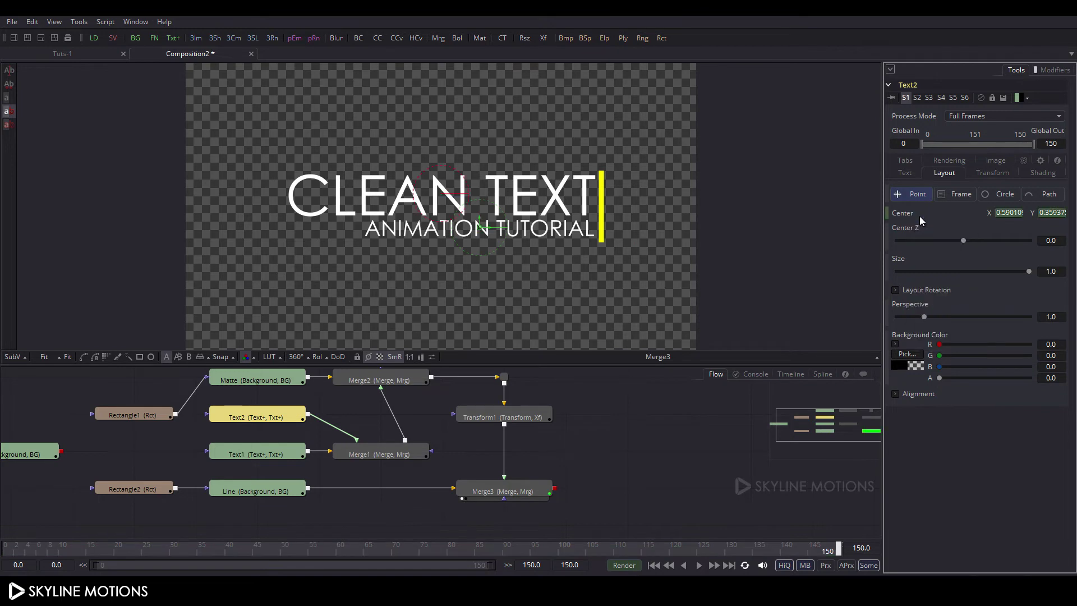
{"action": "left_click_drag", "start_coordinate": [663, 552], "coordinate": [256, 553]}
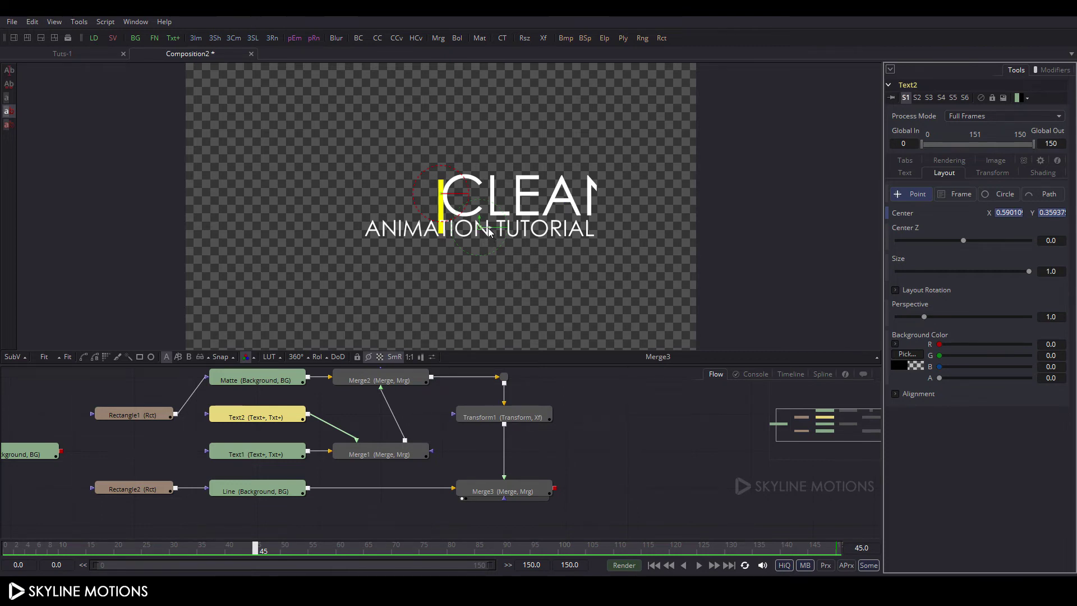
{"action": "left_click_drag", "start_coordinate": [489, 232], "coordinate": [618, 232]}
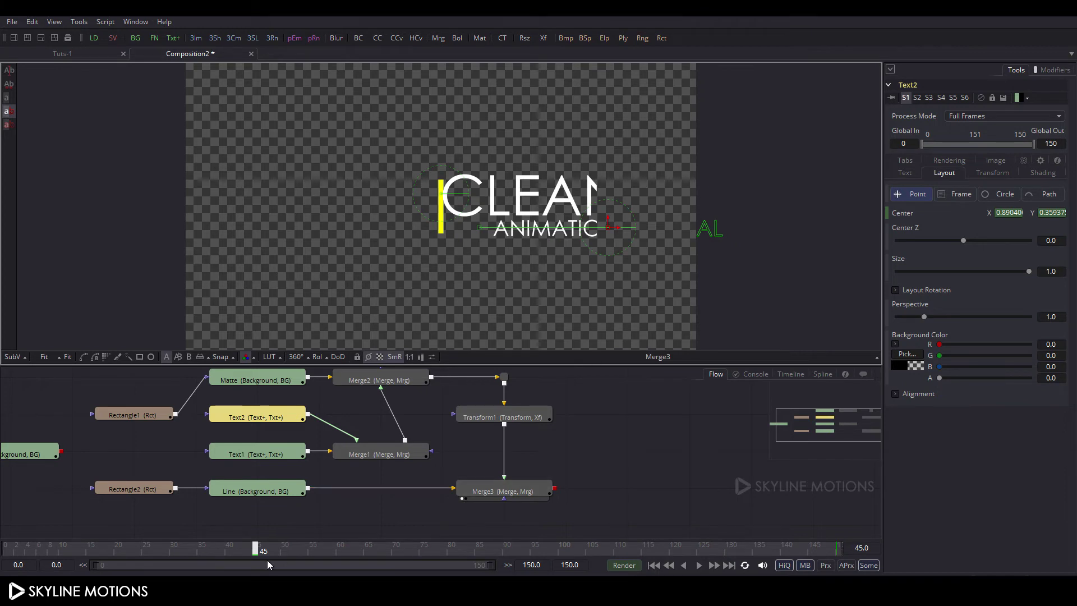
Widen Rectangle1 to about 0.74 and animate its center from about X 0.125 at frame 45 to X 0.5 at frame 120, then preview the reveal
{"action": "left_click_drag", "start_coordinate": [256, 549], "coordinate": [672, 568]}
{"action": "left_click_drag", "start_coordinate": [387, 429], "coordinate": [394, 450]}
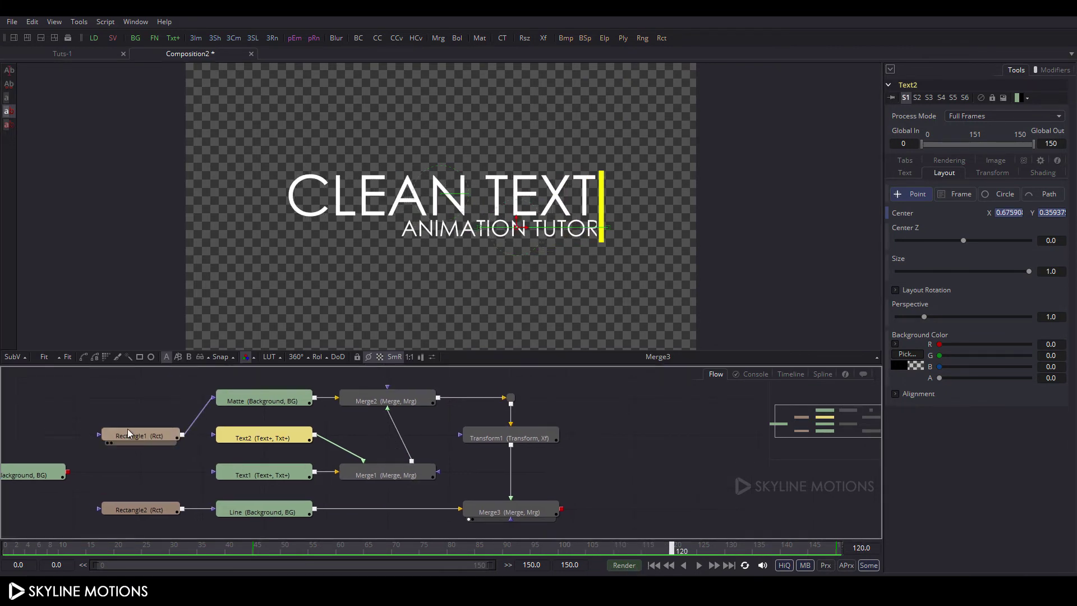
{"action": "left_click", "coordinate": [129, 436]}
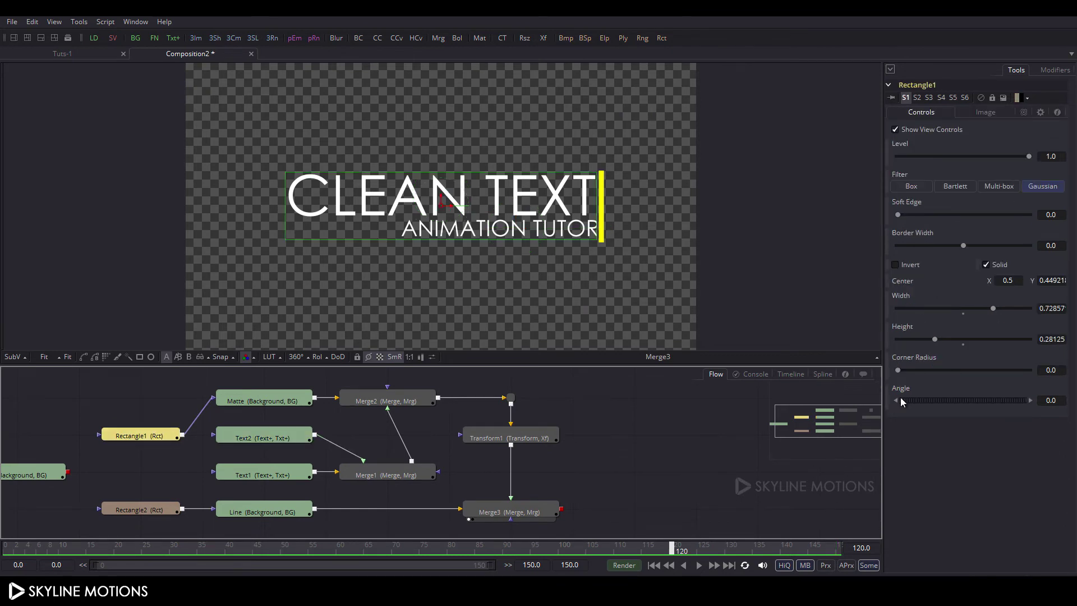
{"action": "right_click", "coordinate": [913, 285]}
{"action": "left_click", "coordinate": [927, 290]}
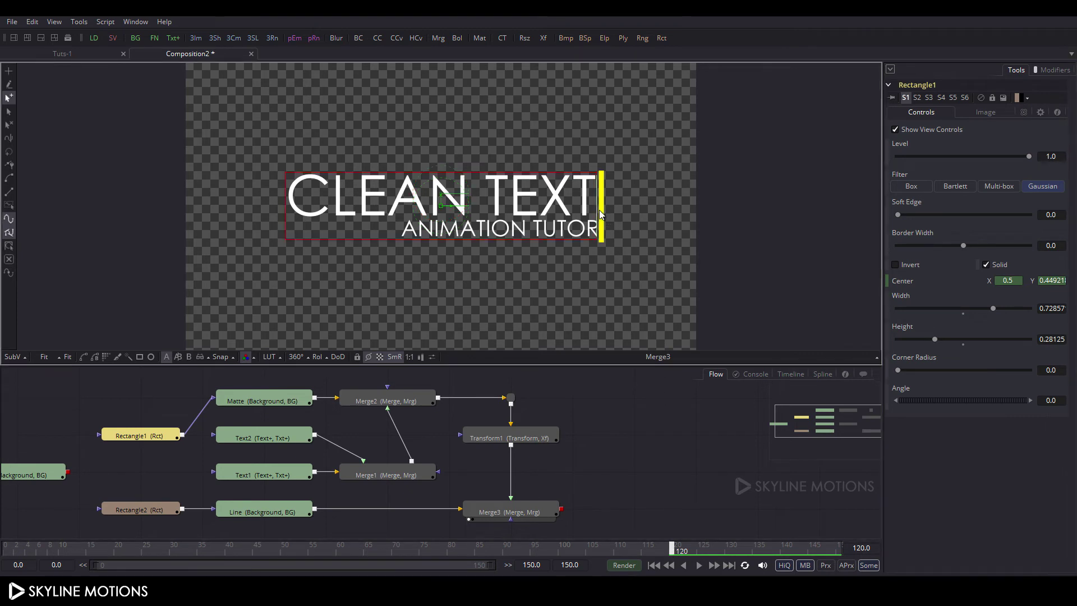
{"action": "left_click_drag", "start_coordinate": [600, 213], "coordinate": [603, 214]}
{"action": "left_click", "coordinate": [255, 550]}
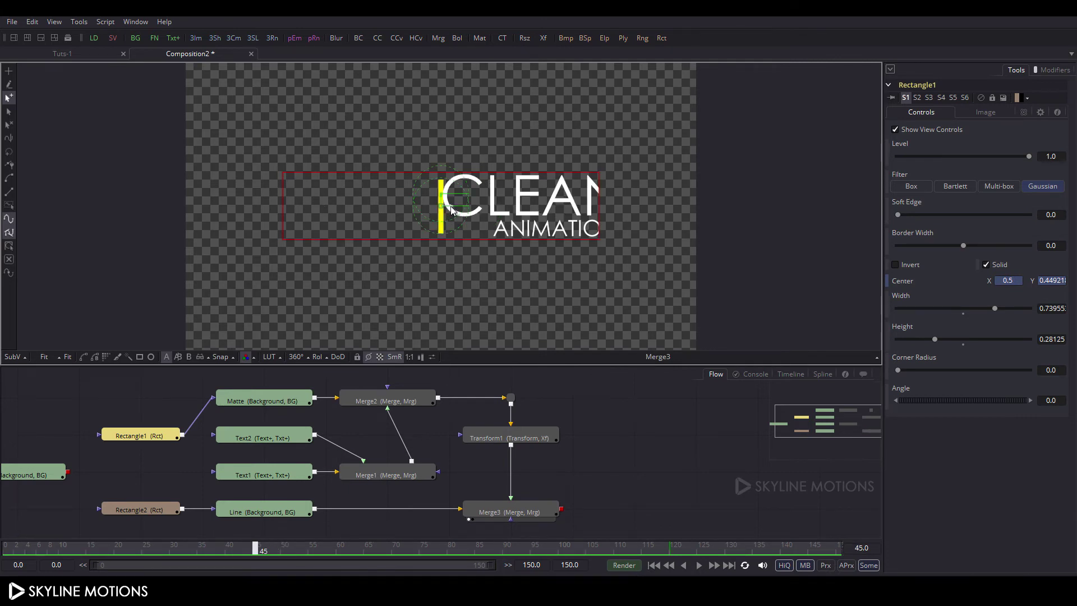
{"action": "left_click_drag", "start_coordinate": [452, 211], "coordinate": [290, 202]}
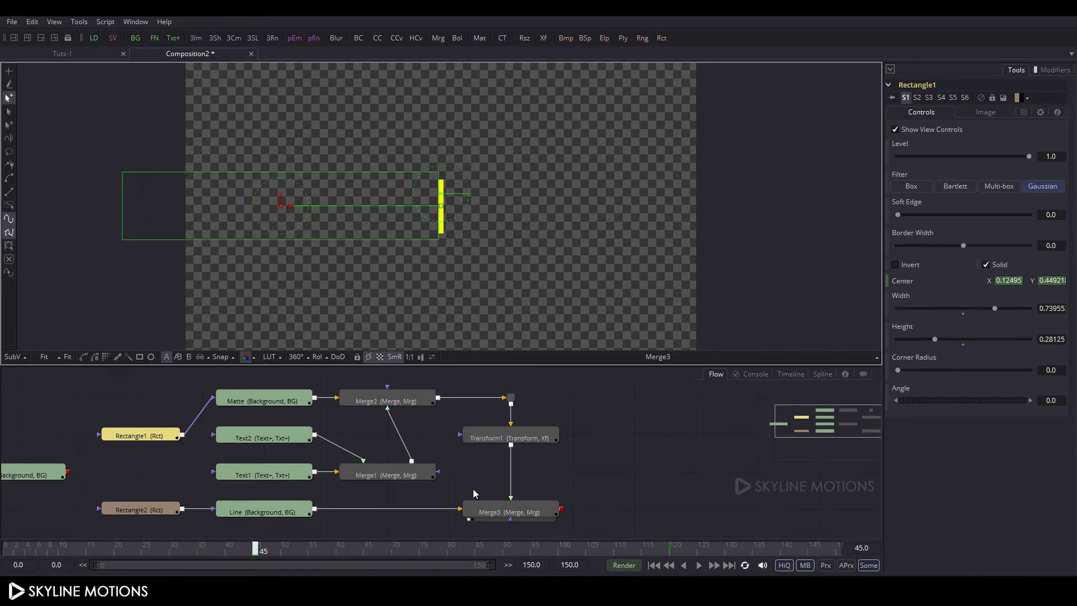
{"action": "left_click_drag", "start_coordinate": [258, 551], "coordinate": [759, 573]}
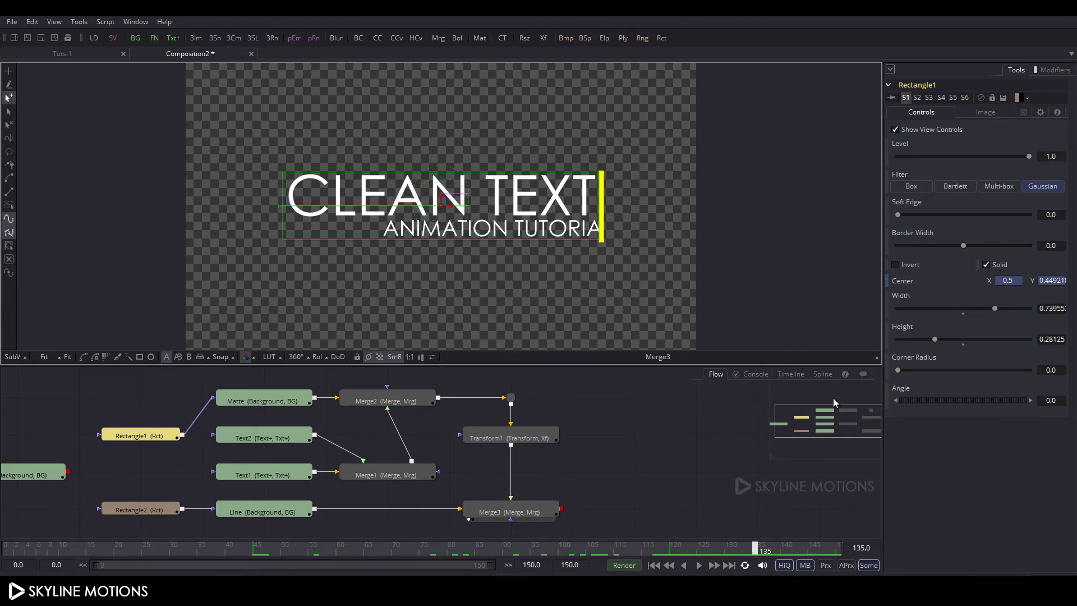
Smooth Text2's displacement keyframes in the spline editor and extend the end keyframe's ease handle back to frame 45
{"action": "left_click", "coordinate": [823, 374]}
{"action": "key", "text": "F4"}
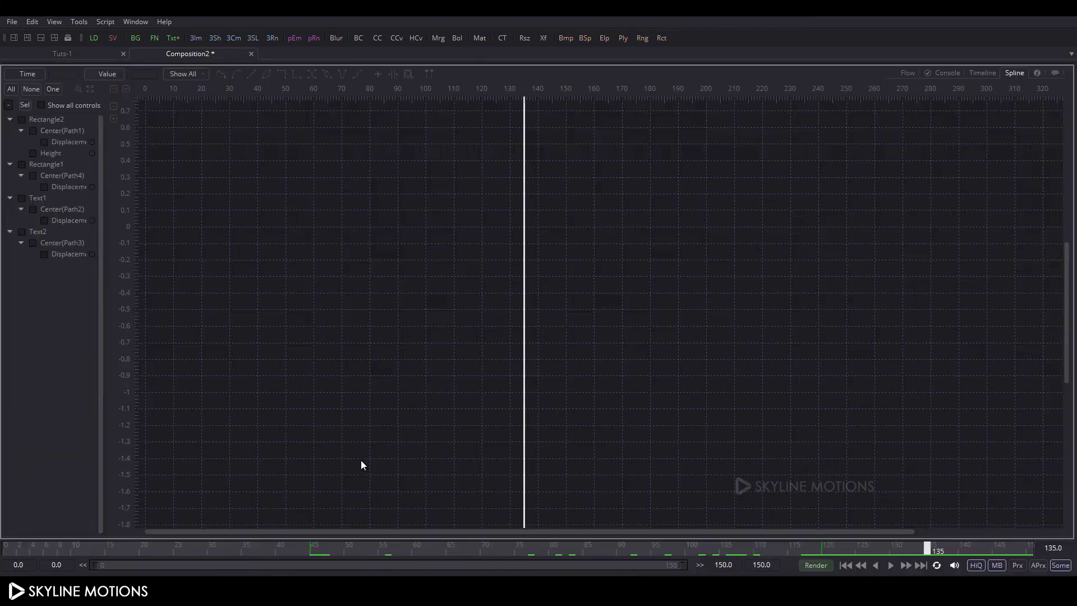
{"action": "left_click", "coordinate": [55, 89]}
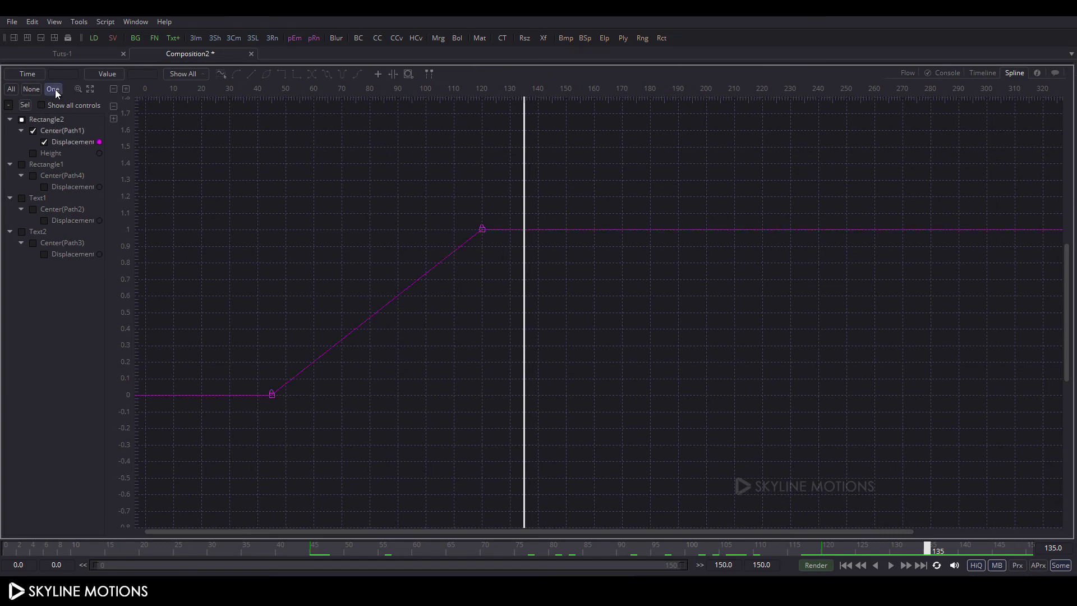
{"action": "left_click", "coordinate": [23, 232]}
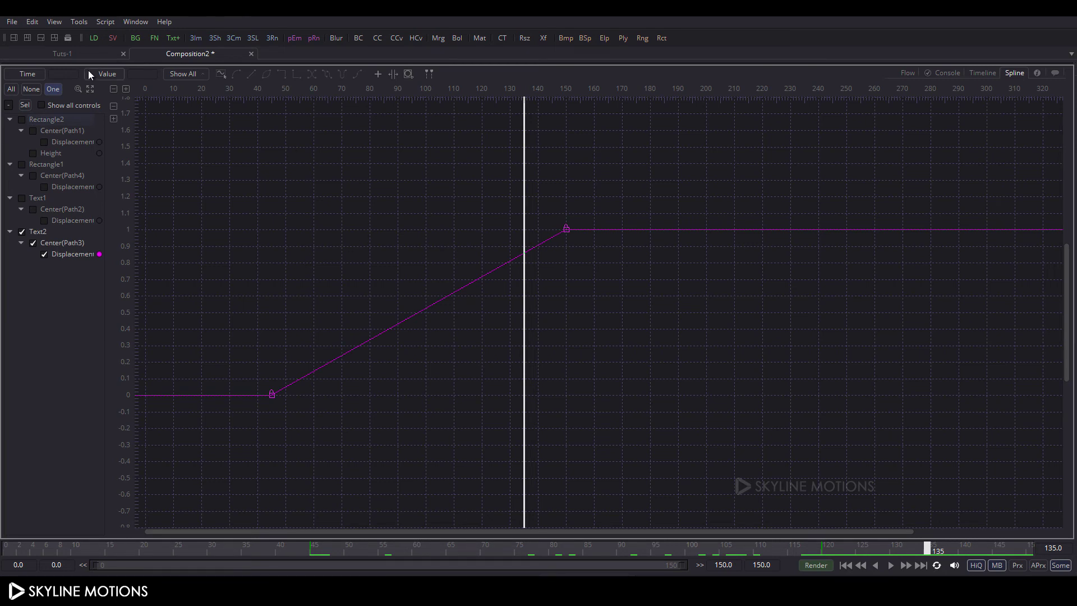
{"action": "left_click", "coordinate": [90, 89]}
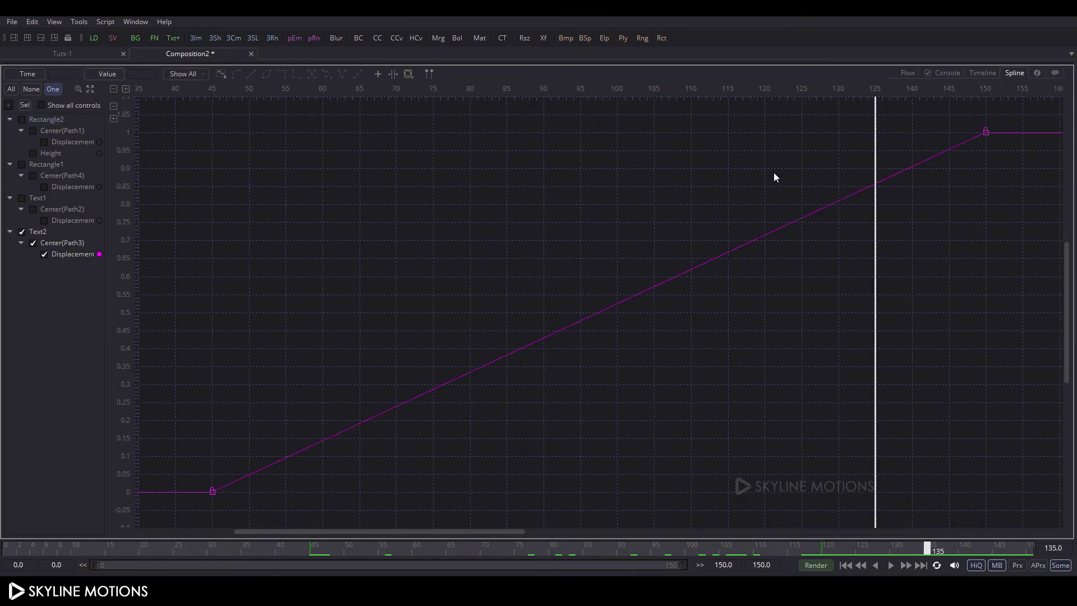
{"action": "left_click_drag", "start_coordinate": [1006, 118], "coordinate": [204, 496]}
{"action": "key", "text": "shift+s"}
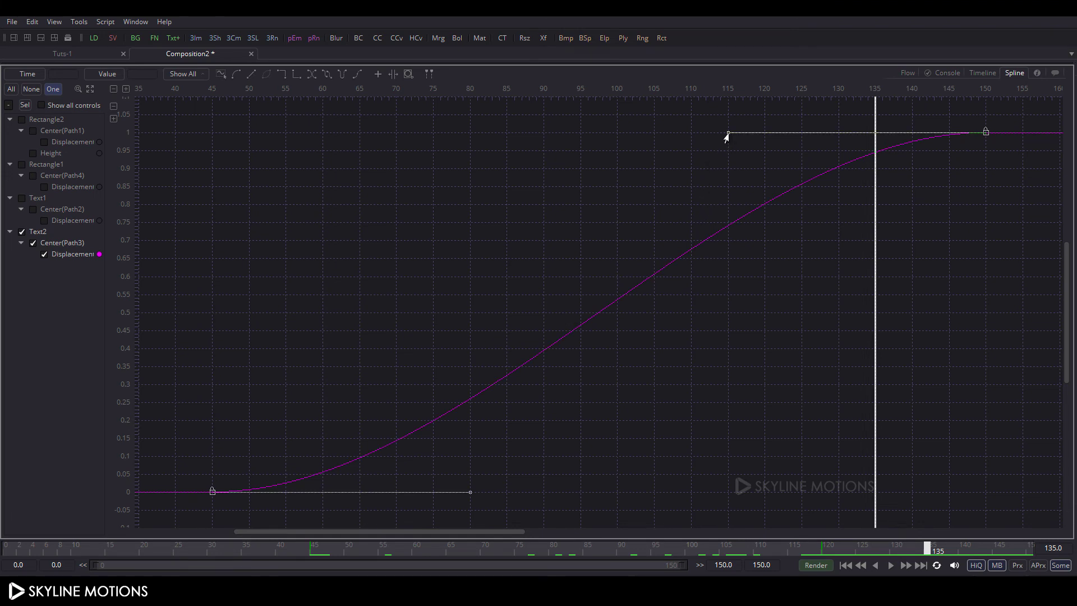
{"action": "left_click_drag", "start_coordinate": [727, 134], "coordinate": [212, 134]}
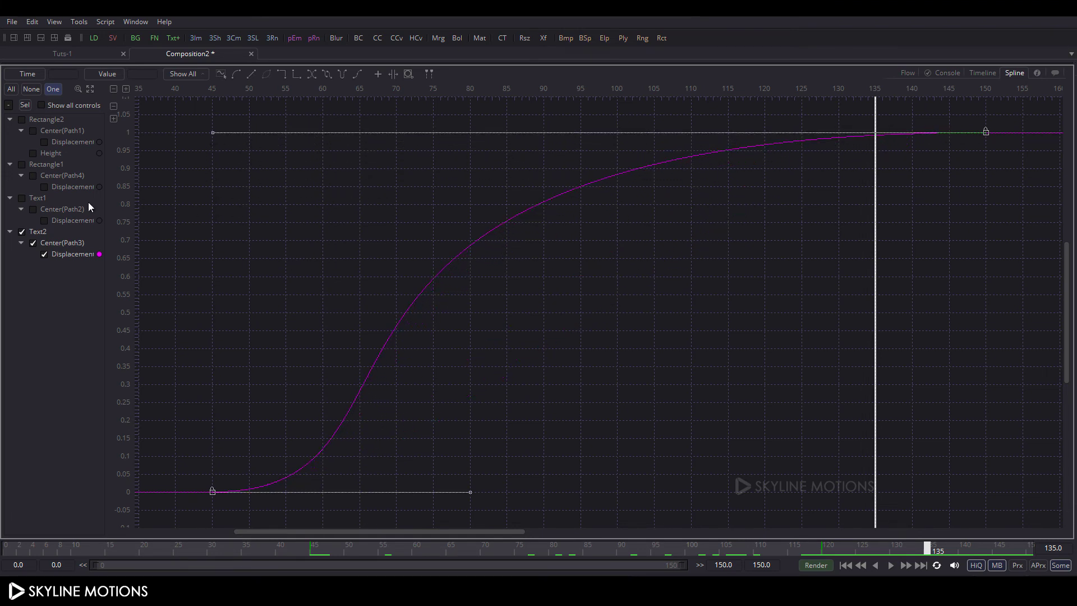
Smooth Text1's displacement curve and pull the frame 120 keyframe's ease handle back to frame 45
{"action": "left_click", "coordinate": [22, 198]}
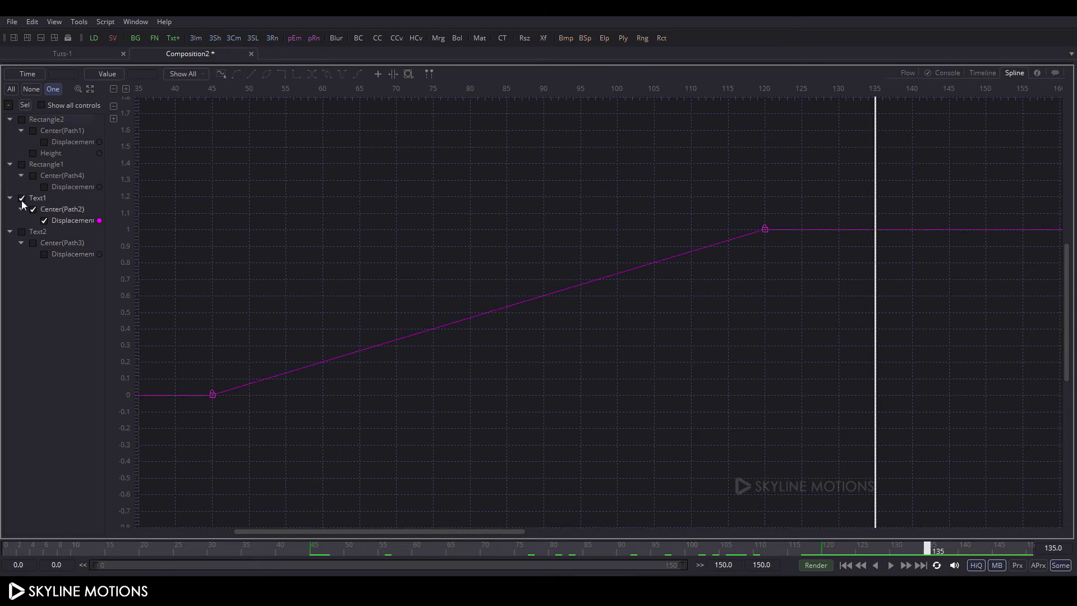
{"action": "left_click", "coordinate": [90, 88]}
{"action": "left_click_drag", "start_coordinate": [1003, 121], "coordinate": [188, 505]}
{"action": "key", "text": "s"}
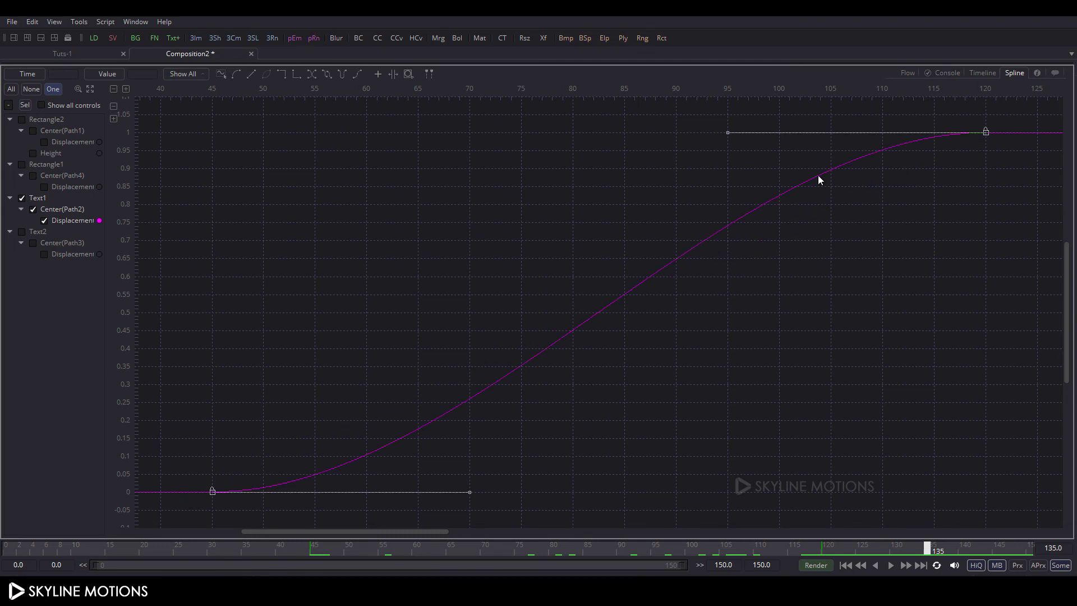
{"action": "left_click_drag", "start_coordinate": [728, 133], "coordinate": [210, 136]}
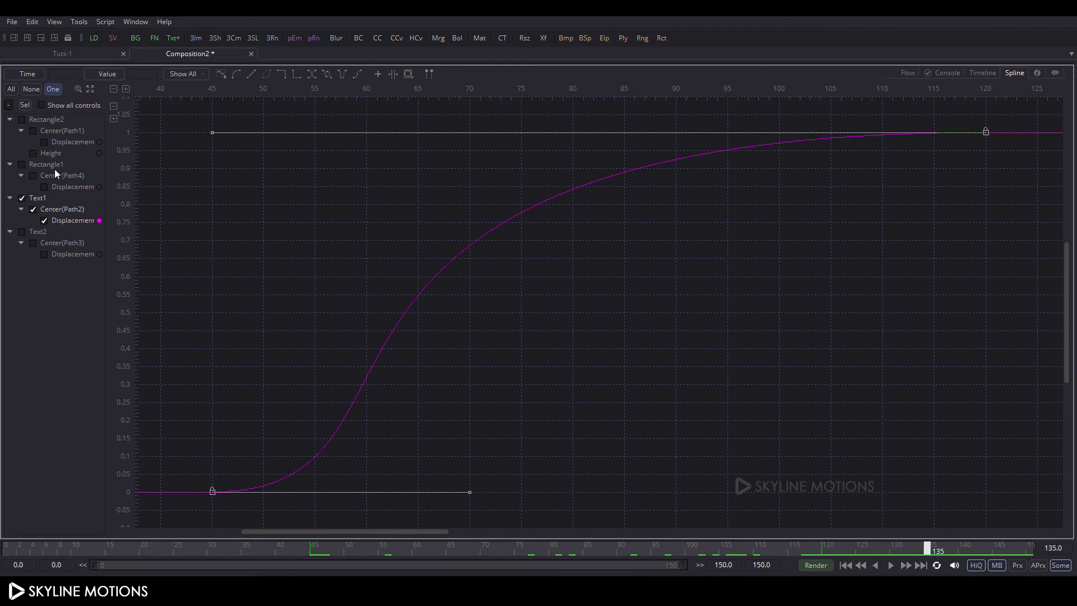
Smooth Rectangle1's displacement curve and pull its last keyframe's ease handle back to frame 45
{"action": "left_click", "coordinate": [22, 165]}
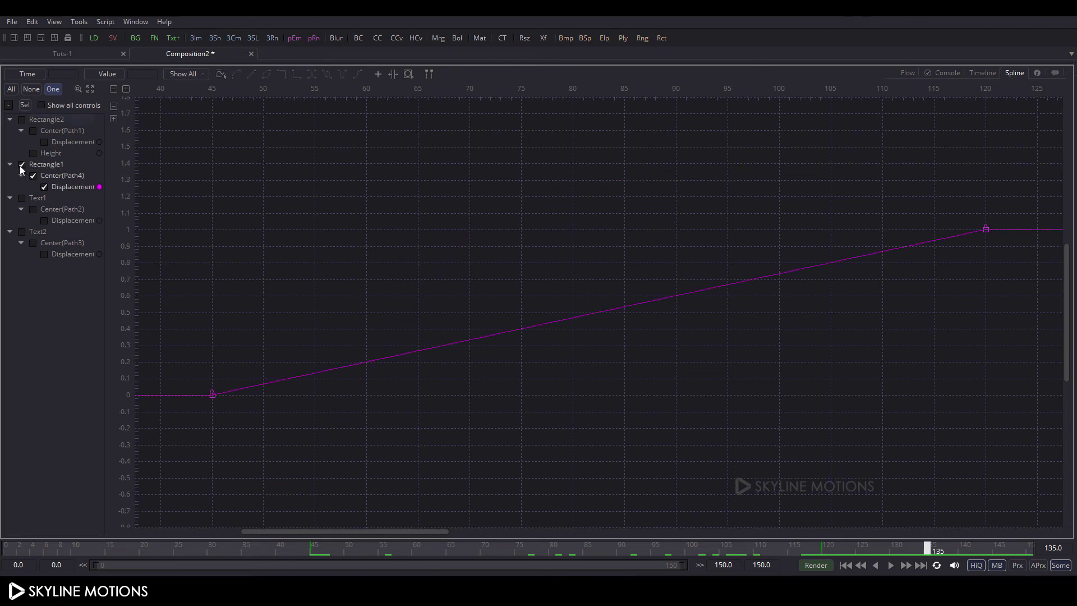
{"action": "left_click", "coordinate": [92, 88]}
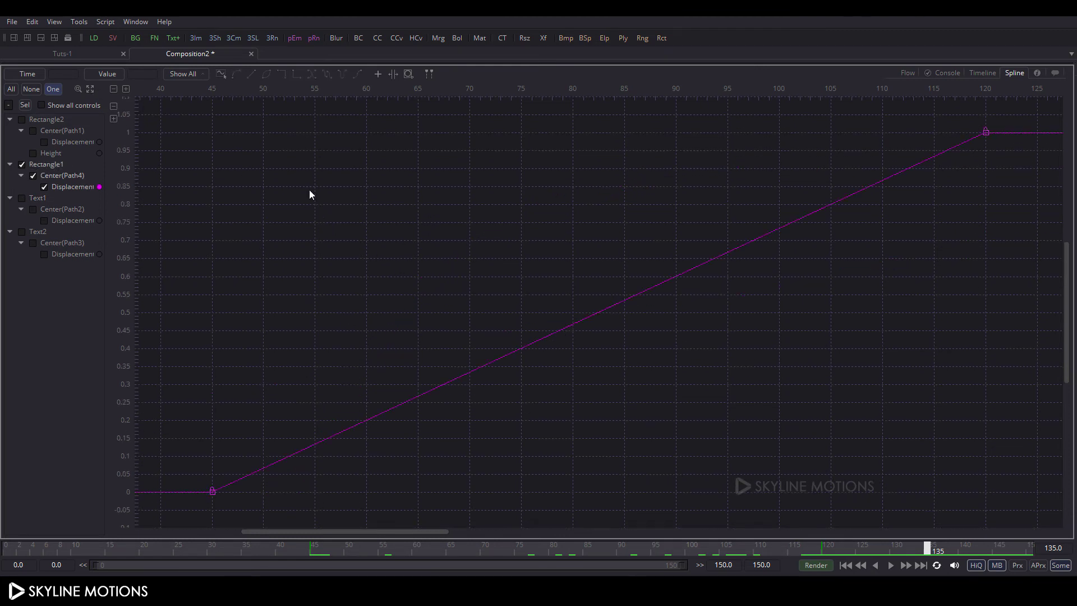
{"action": "left_click_drag", "start_coordinate": [1001, 109], "coordinate": [184, 510]}
{"action": "key", "text": "shift+s"}
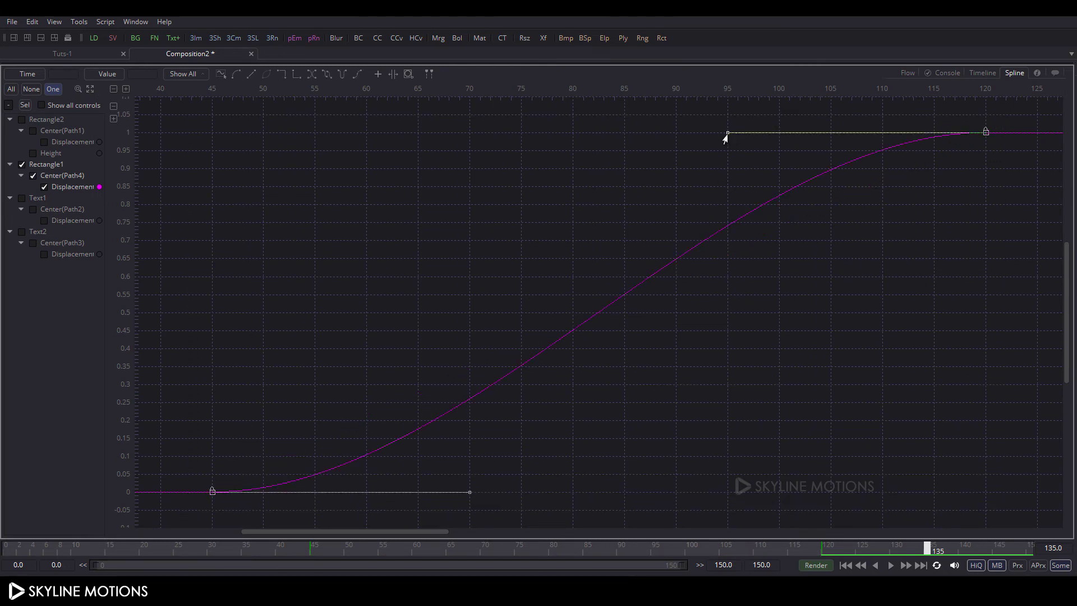
{"action": "left_click_drag", "start_coordinate": [727, 135], "coordinate": [209, 139]}
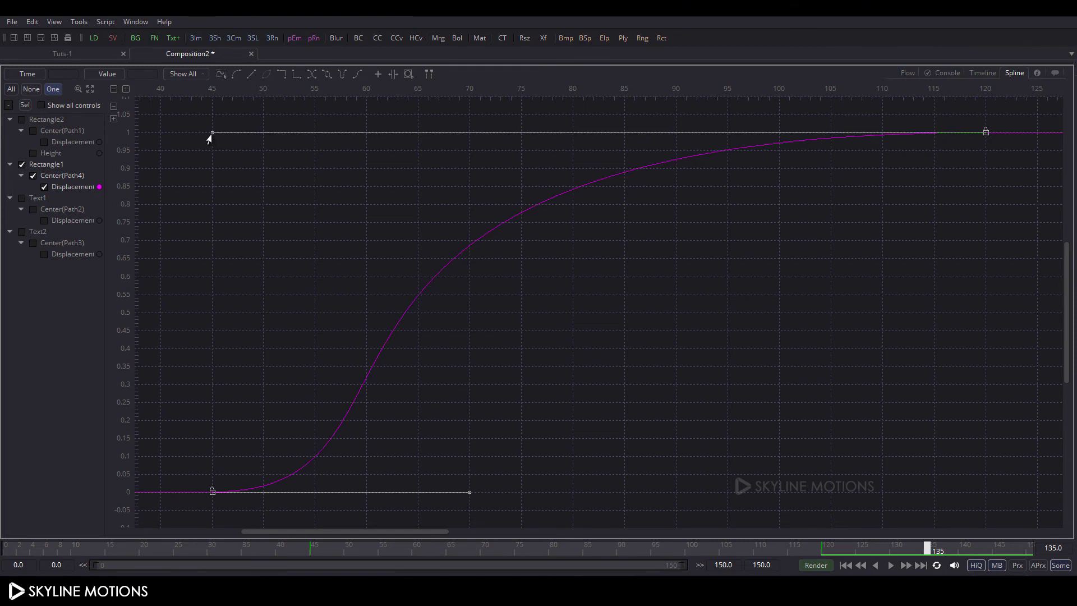
Smooth Rectangle2's height curve and extend the frame 60 keyframe's ease handle back to frame 0
{"action": "left_click", "coordinate": [33, 153]}
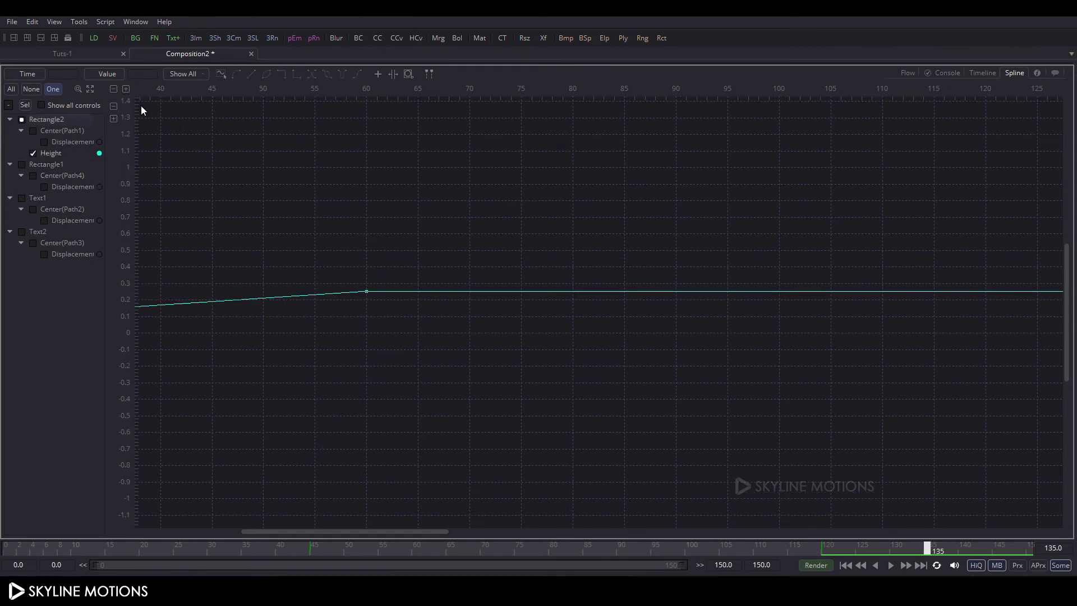
{"action": "left_click", "coordinate": [91, 90]}
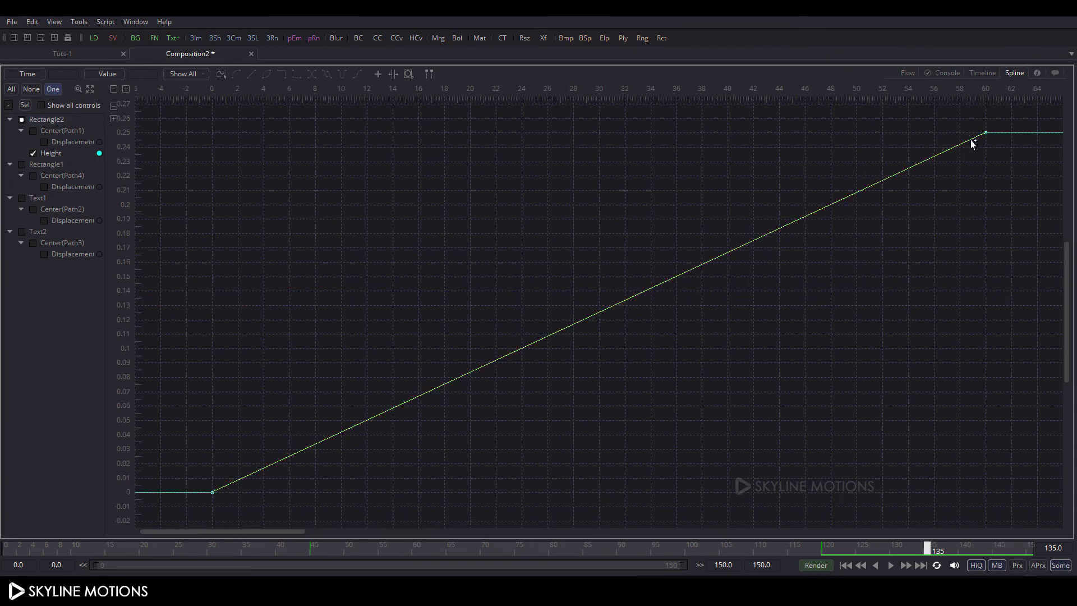
{"action": "left_click_drag", "start_coordinate": [994, 123], "coordinate": [195, 519]}
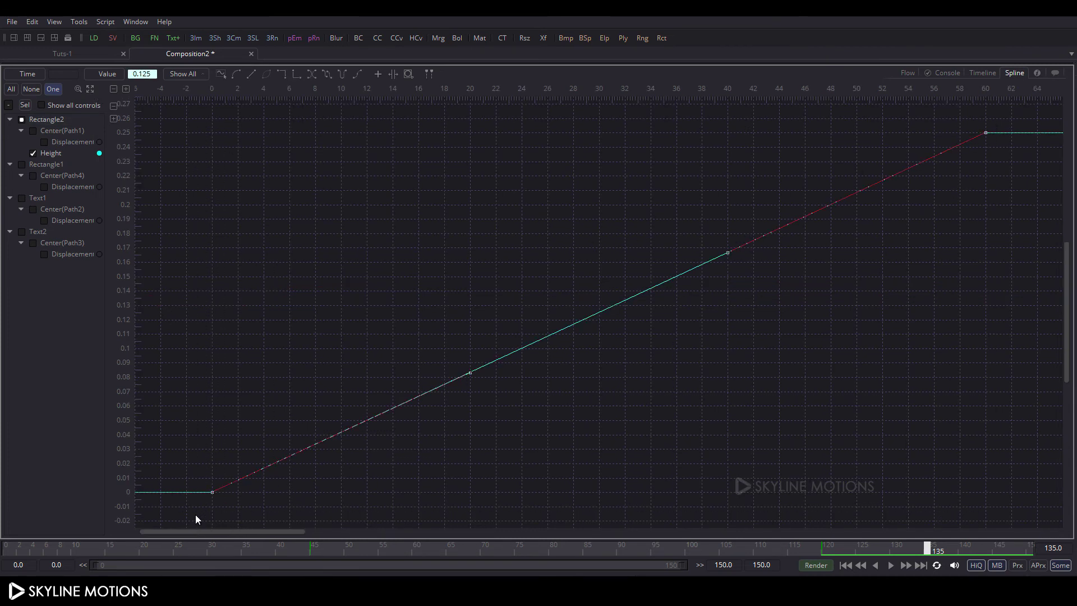
{"action": "key", "text": "shift+s"}
{"action": "left_click_drag", "start_coordinate": [726, 136], "coordinate": [208, 140]}
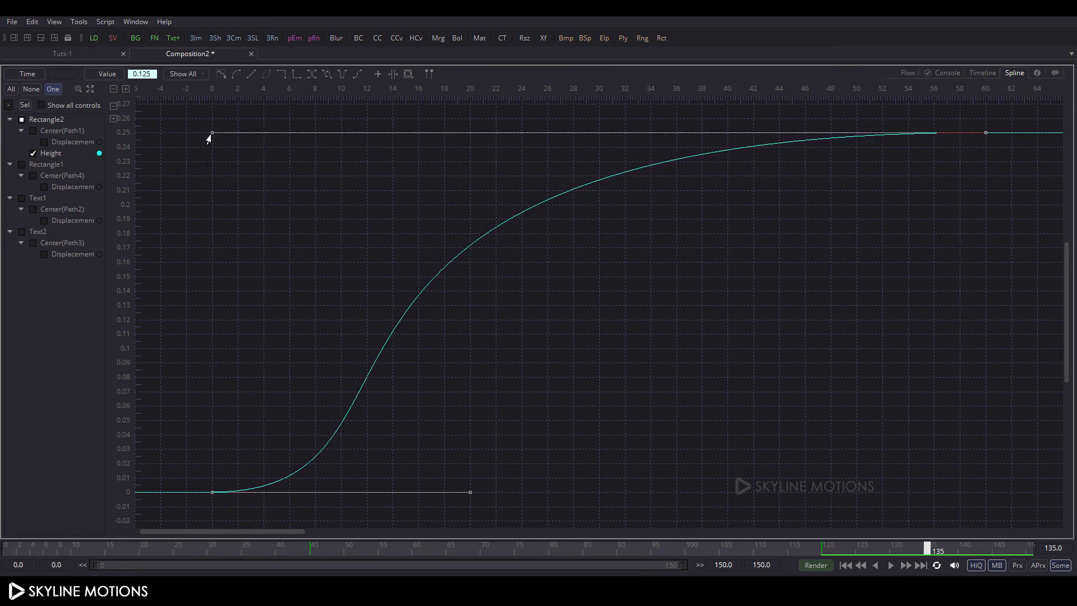
Smooth Rectangle2's center displacement curve and extend the frame 120 keyframe's ease handle back to frame 45
{"action": "left_click", "coordinate": [35, 131]}
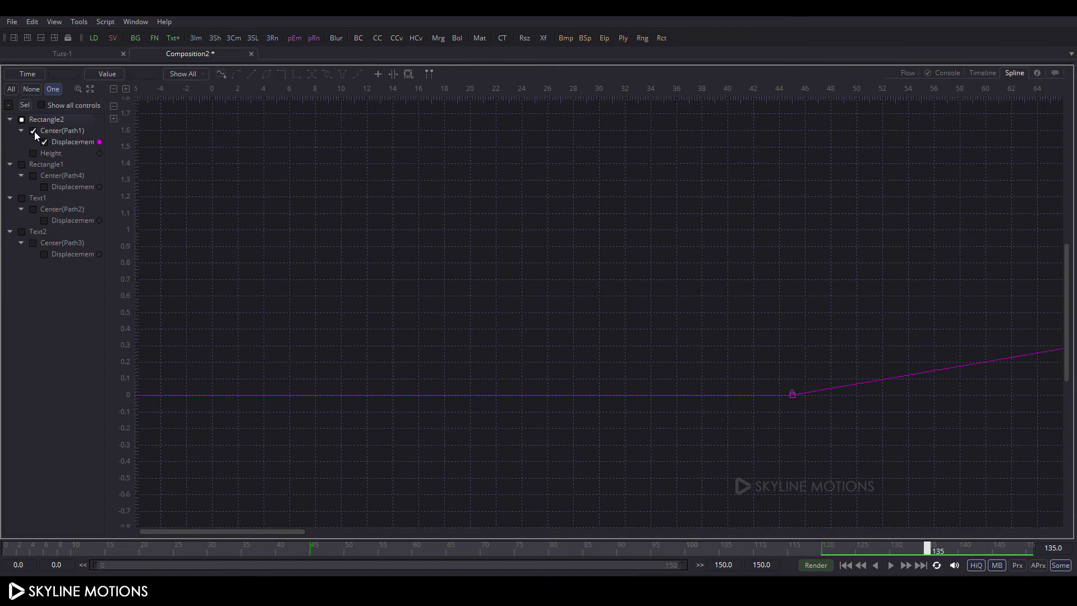
{"action": "left_click", "coordinate": [91, 91]}
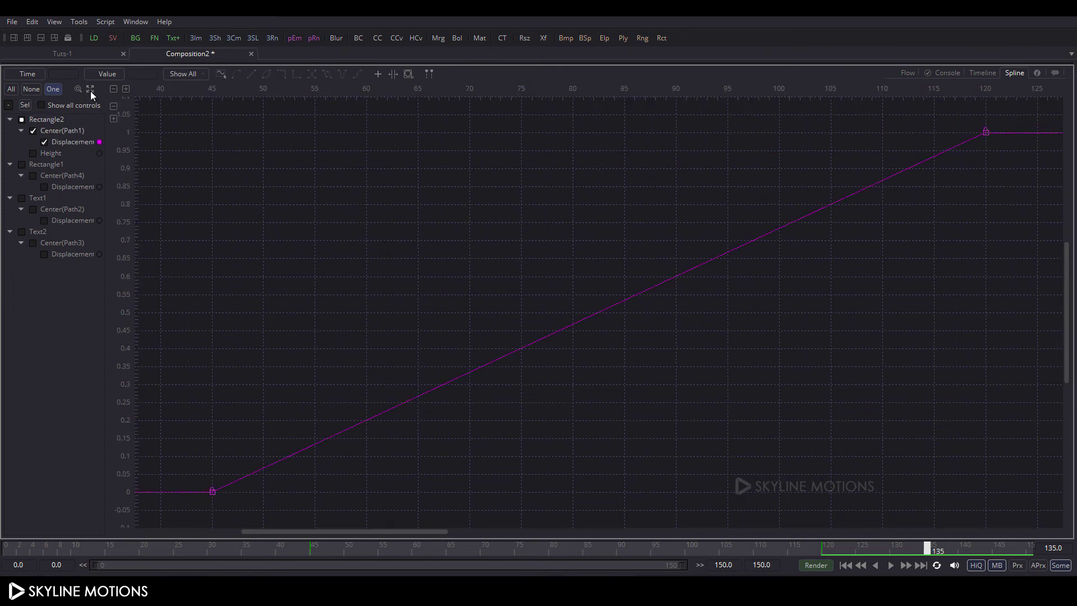
{"action": "left_click_drag", "start_coordinate": [997, 112], "coordinate": [205, 509]}
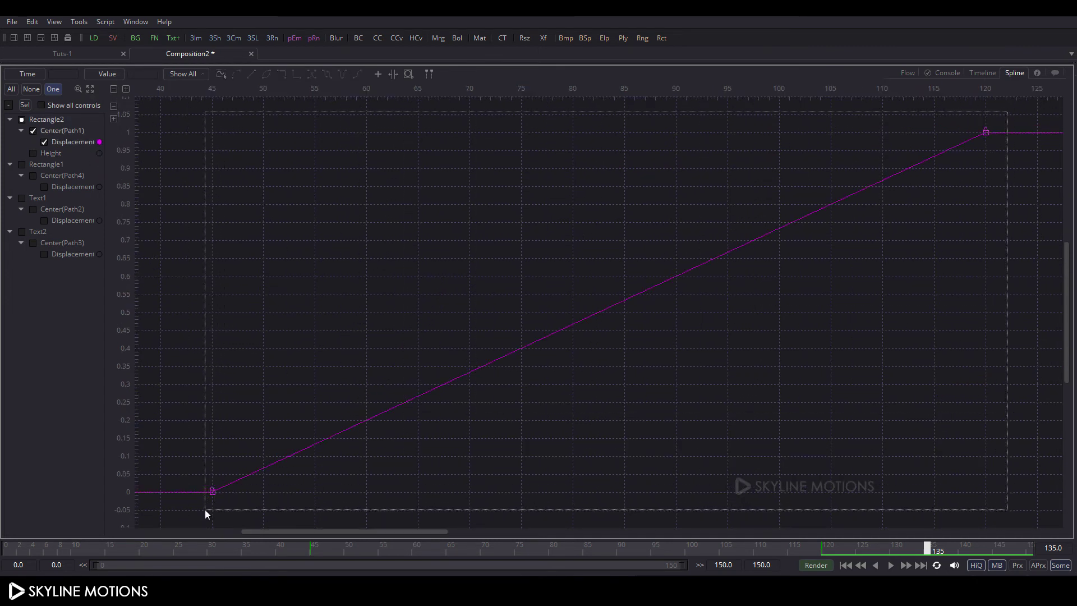
{"action": "key", "text": "shift+s"}
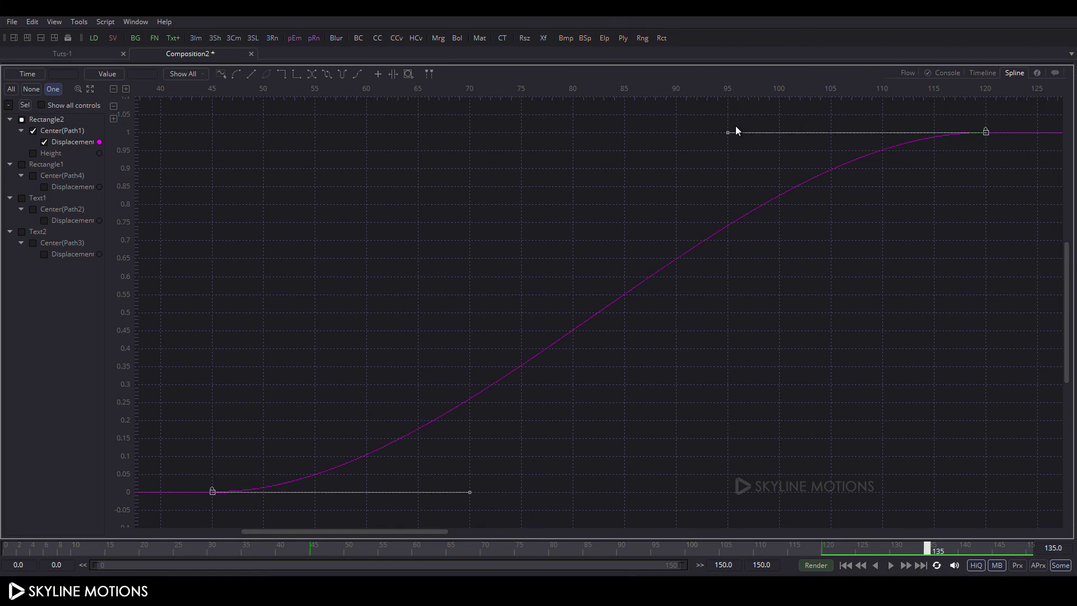
{"action": "left_click_drag", "start_coordinate": [727, 132], "coordinate": [211, 139]}
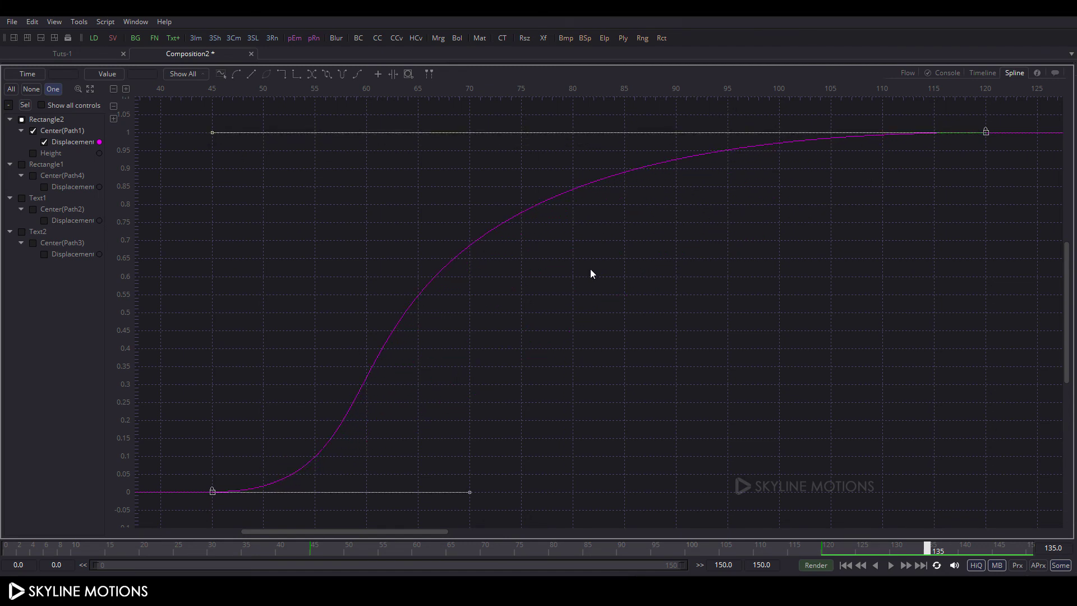
Return to the node flow and play the composition from the start to preview the eased animation
{"action": "key", "text": "F4"}
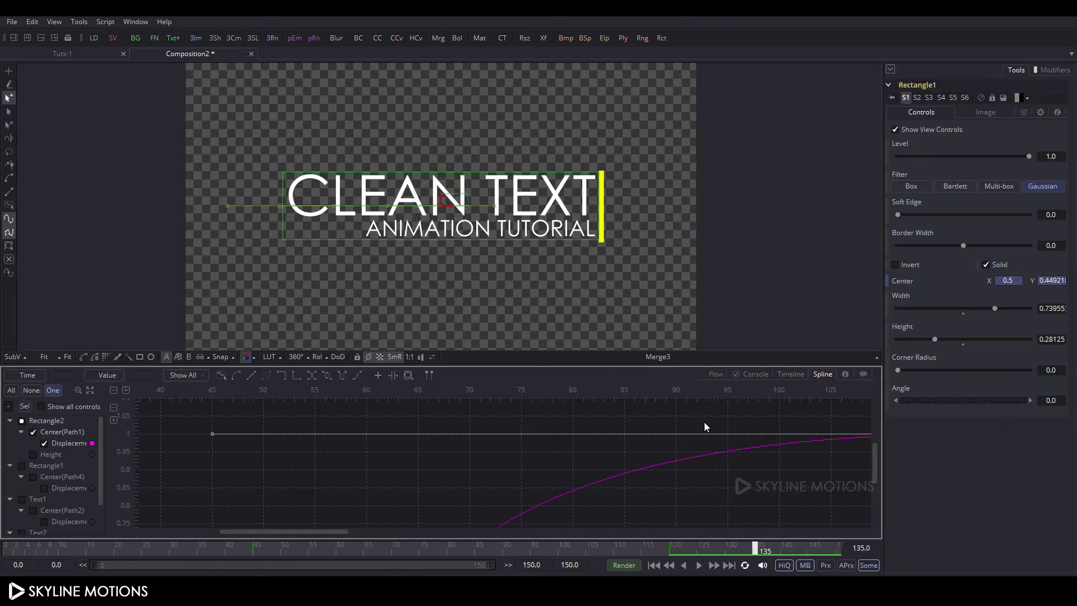
{"action": "left_click", "coordinate": [717, 374]}
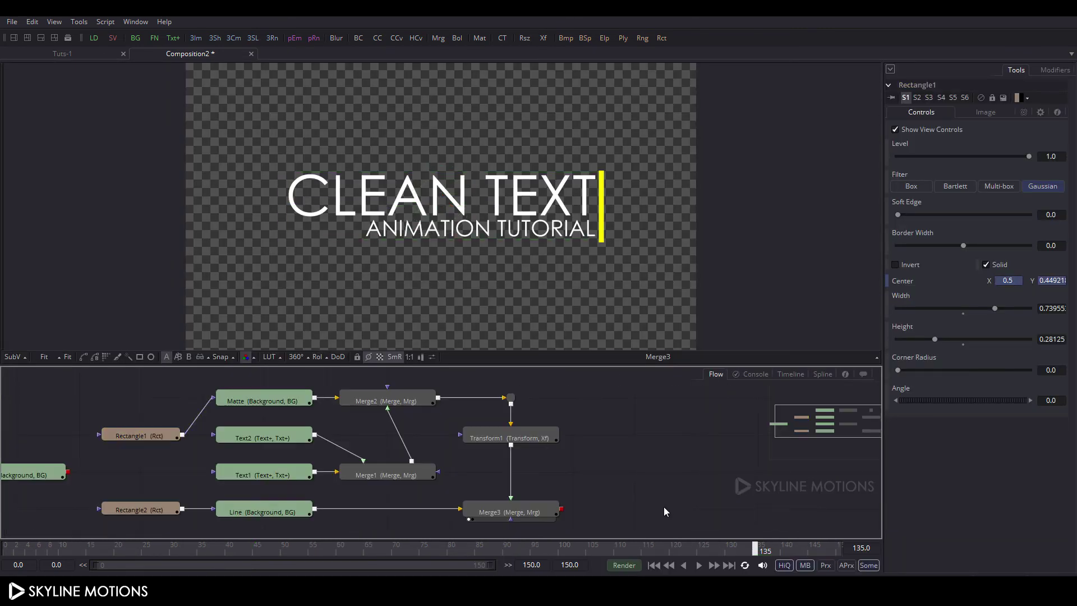
{"action": "left_click", "coordinate": [654, 566]}
{"action": "left_click", "coordinate": [699, 565]}
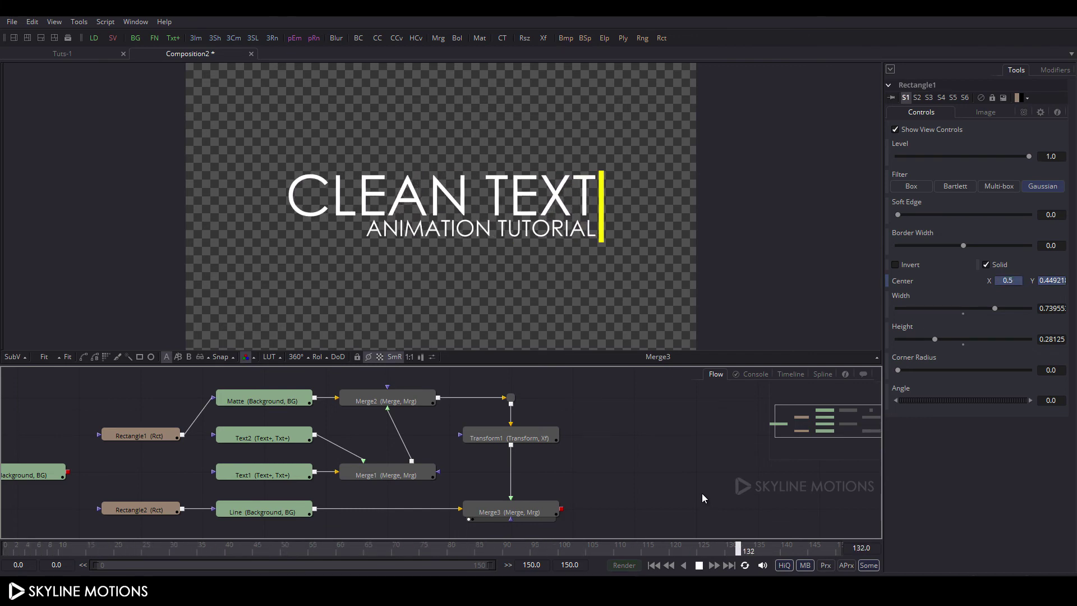
{"action": "left_click", "coordinate": [703, 567]}
Move the BG node directly below the Line node and add a Transform node after Merge3
{"action": "left_click_drag", "start_coordinate": [690, 474], "coordinate": [679, 447]}
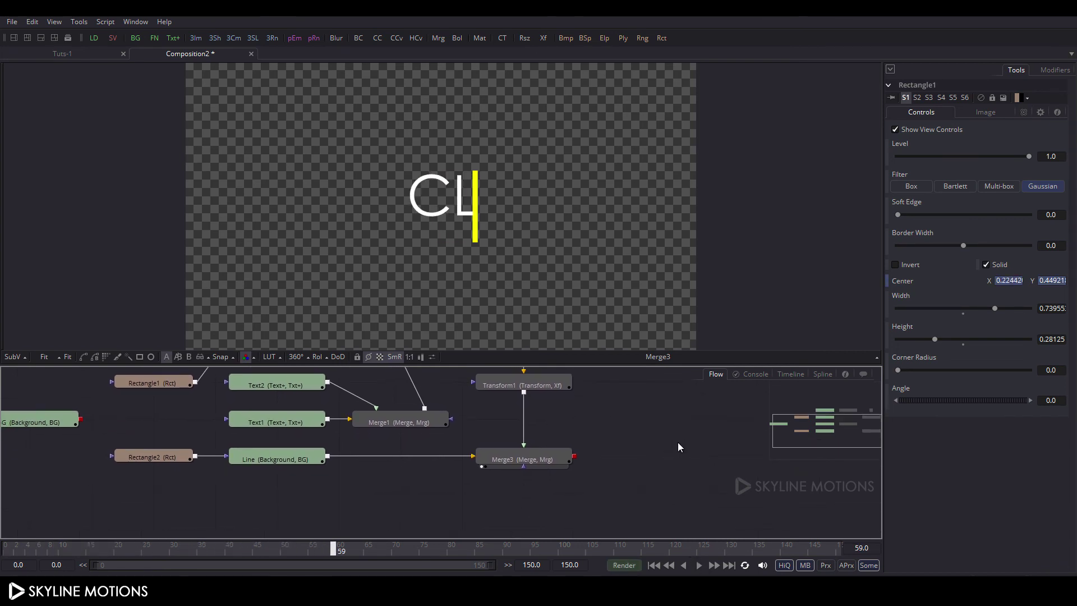
{"action": "left_click_drag", "start_coordinate": [45, 423], "coordinate": [290, 508]}
{"action": "left_click", "coordinate": [290, 504]}
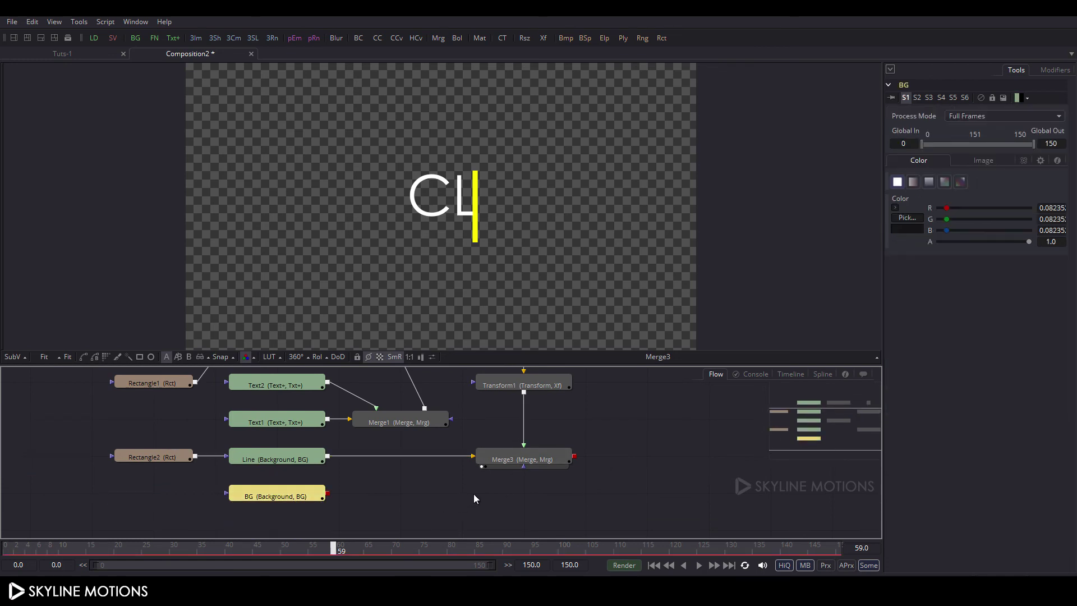
{"action": "left_click", "coordinate": [515, 463]}
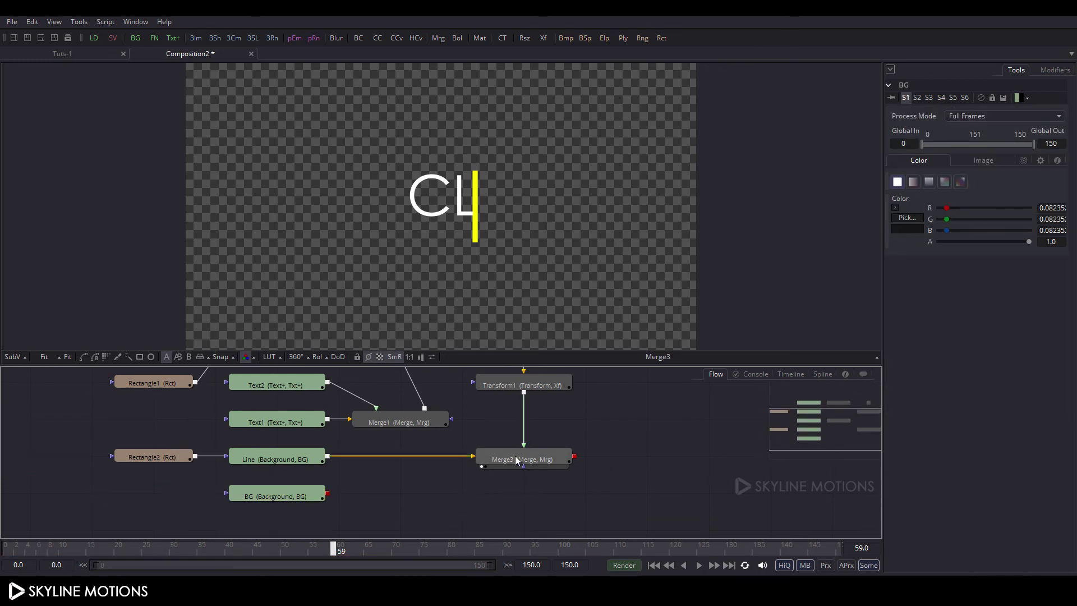
{"action": "left_click", "coordinate": [544, 38]}
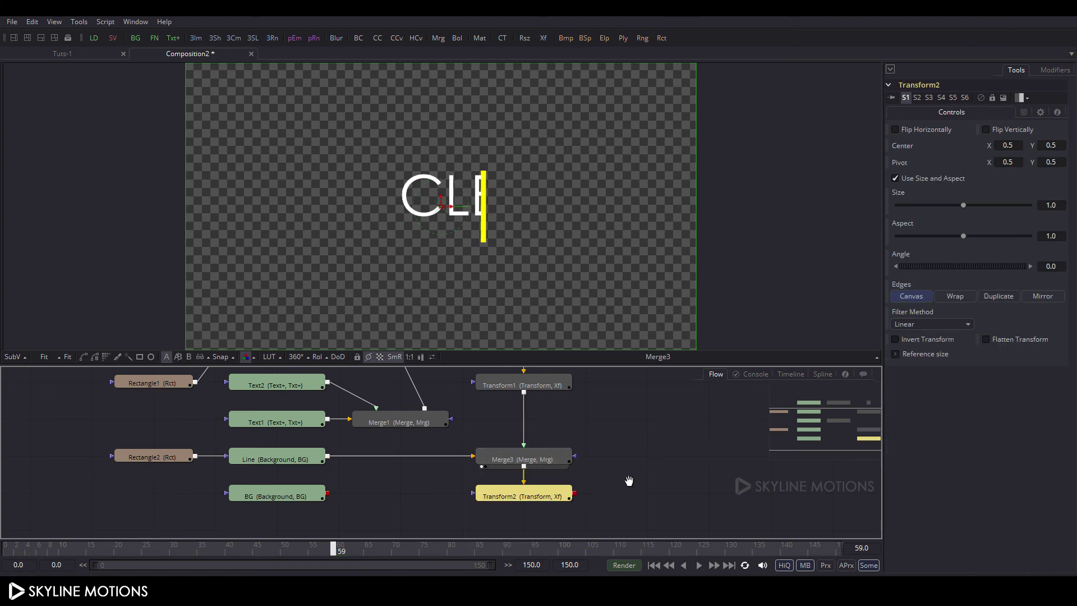
Move BG further down and add a Merge node below Transform2, with BG as its background and Transform2 as its foreground
{"action": "left_click_drag", "start_coordinate": [630, 478], "coordinate": [590, 427]}
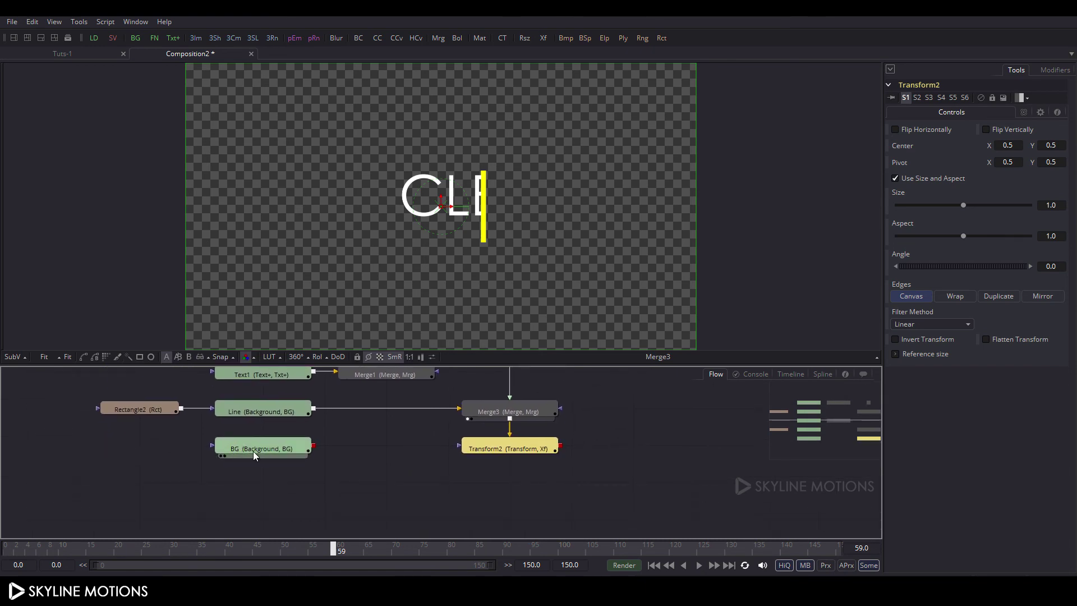
{"action": "left_click_drag", "start_coordinate": [253, 451], "coordinate": [258, 473]}
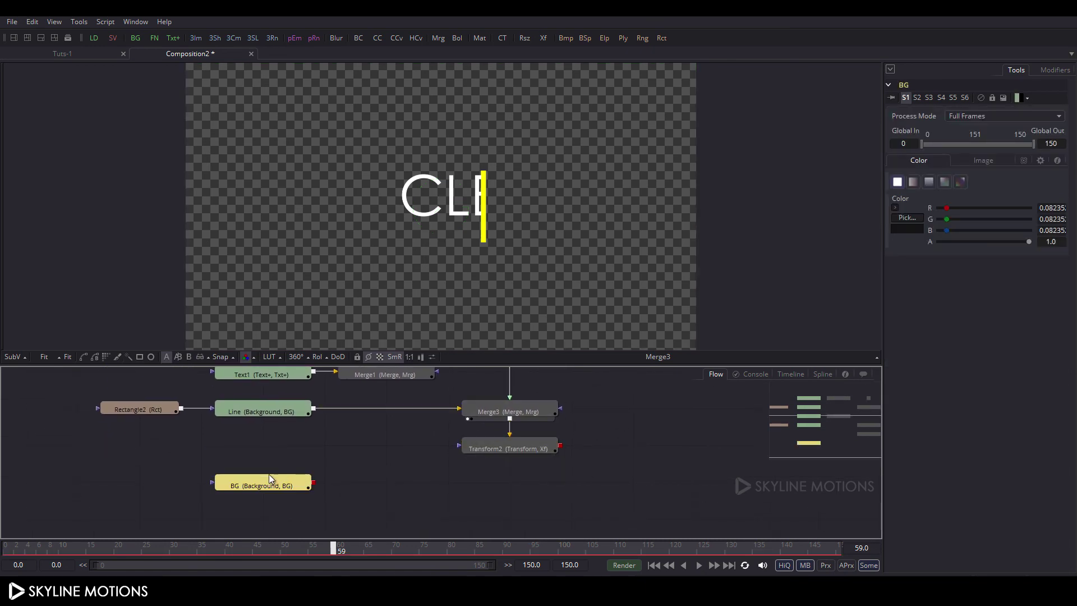
{"action": "left_click", "coordinate": [407, 496]}
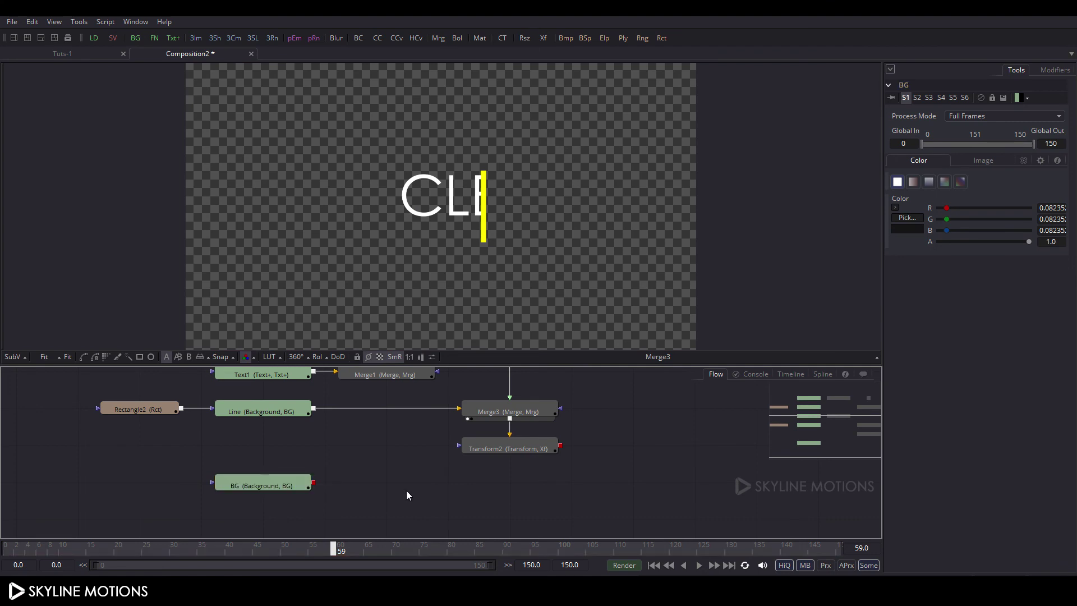
{"action": "left_click", "coordinate": [438, 38]}
{"action": "left_click_drag", "start_coordinate": [436, 492], "coordinate": [560, 494]}
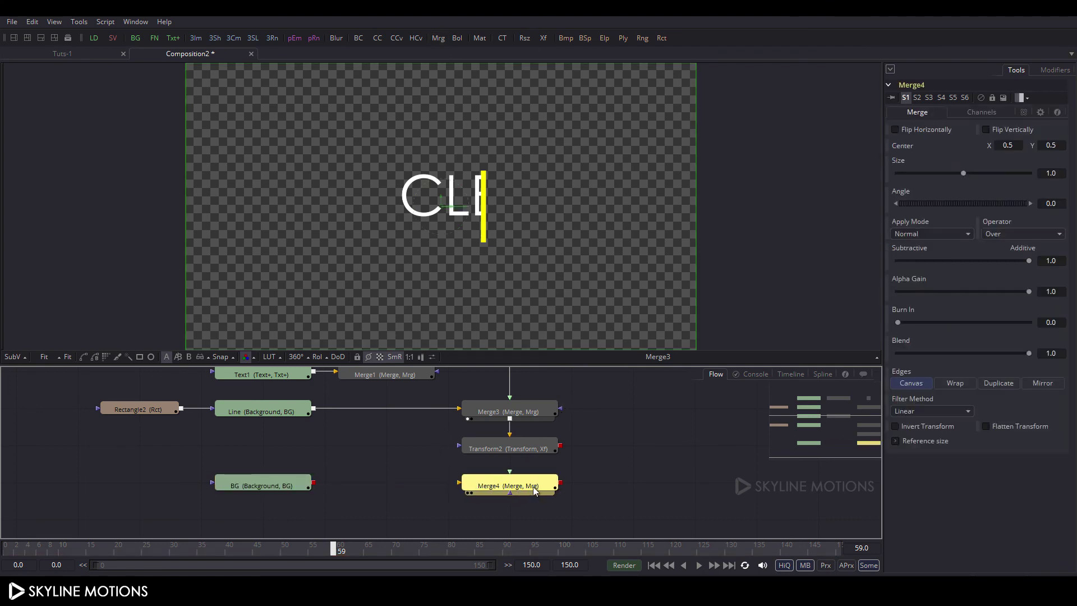
{"action": "left_click_drag", "start_coordinate": [460, 483], "coordinate": [262, 493]}
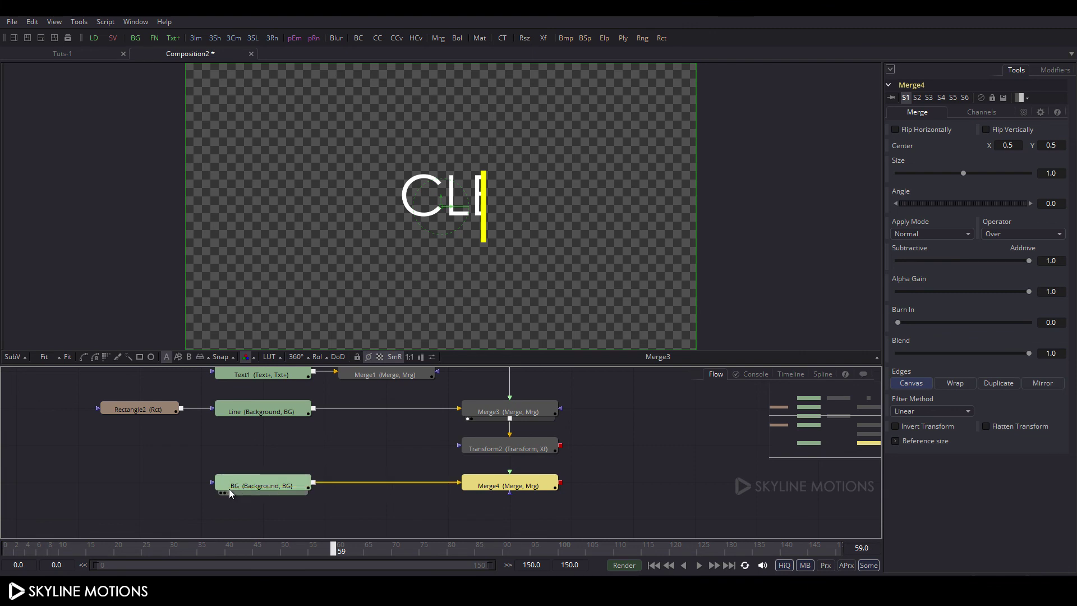
{"action": "left_click_drag", "start_coordinate": [510, 471], "coordinate": [477, 447]}
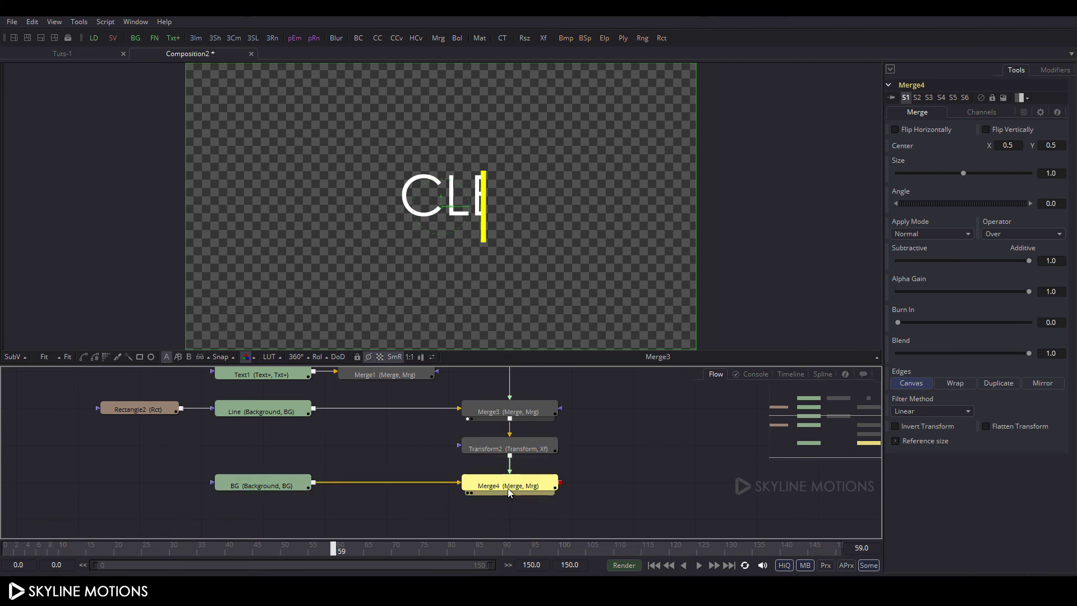
Show Merge4 in the viewer, select Transform2, and turn on the viewer guides for centring the titles
{"action": "left_click_drag", "start_coordinate": [486, 490], "coordinate": [515, 167]}
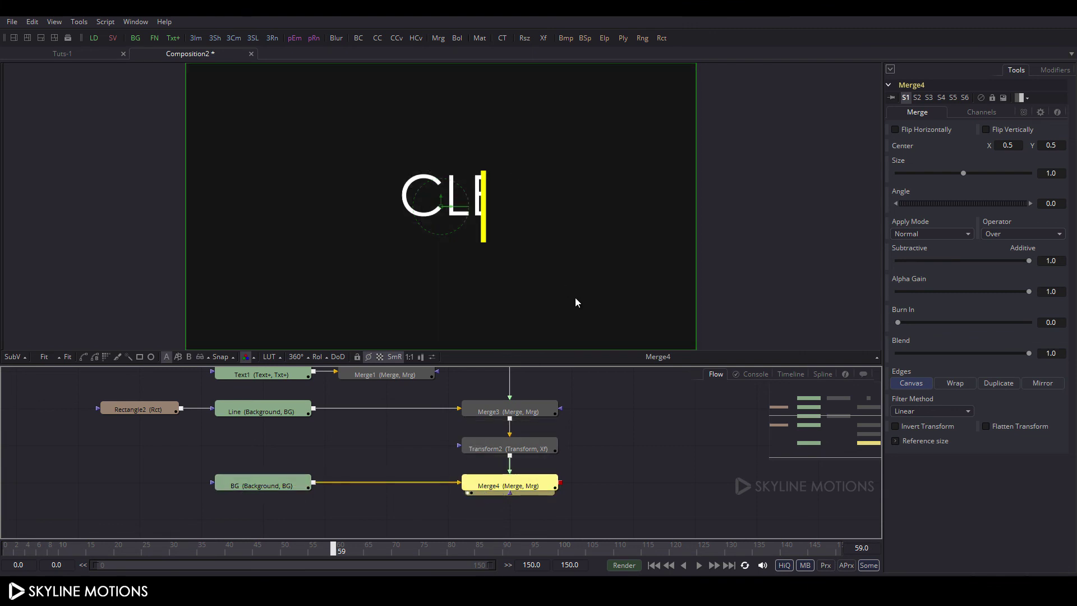
{"action": "left_click", "coordinate": [499, 454]}
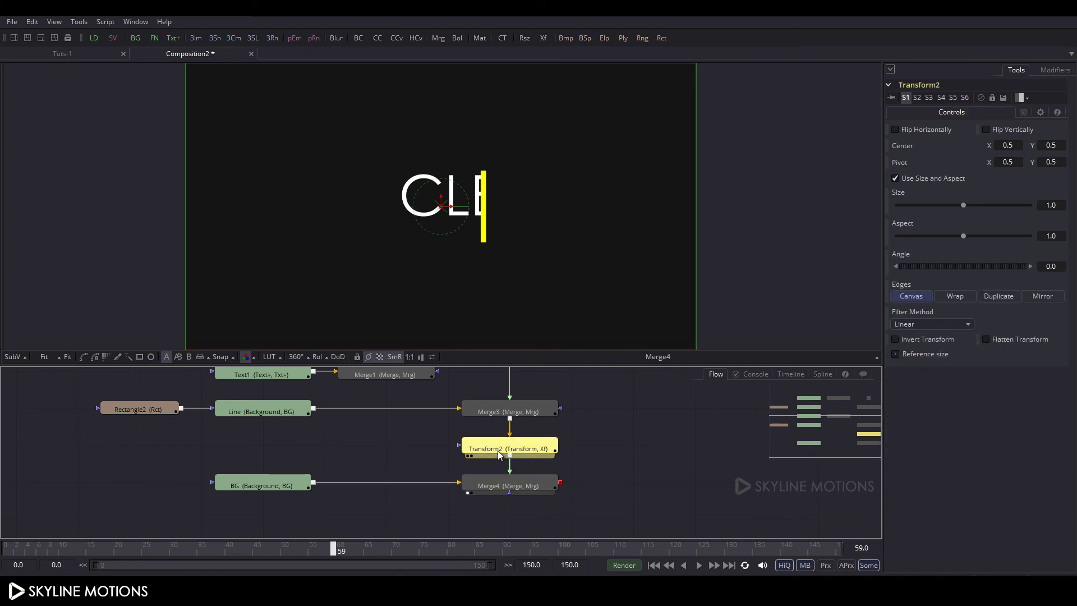
{"action": "right_click", "coordinate": [515, 207]}
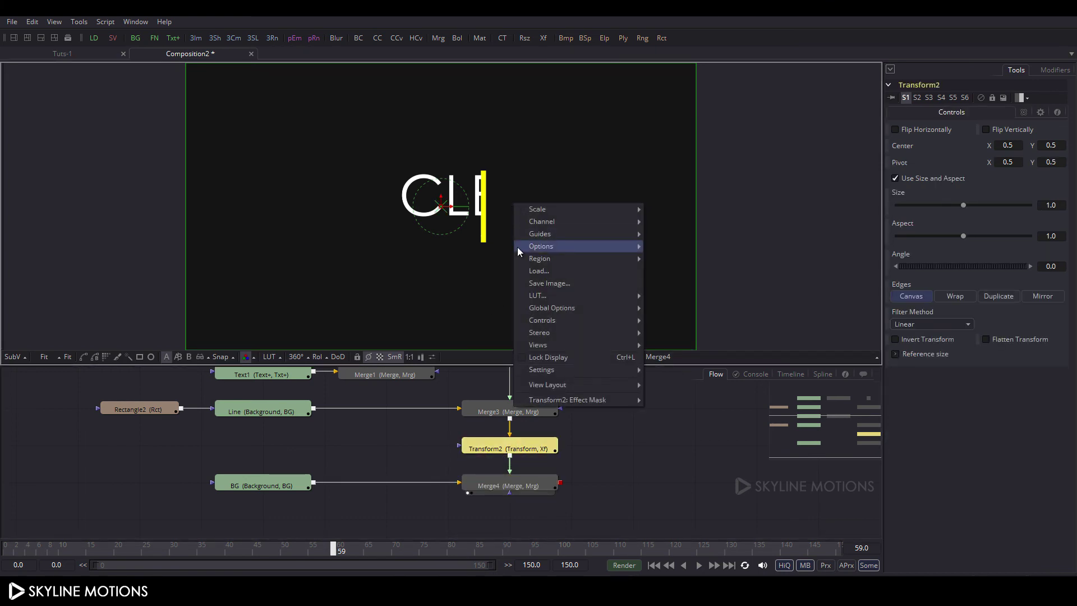
{"action": "mouse_move", "coordinate": [553, 234]}
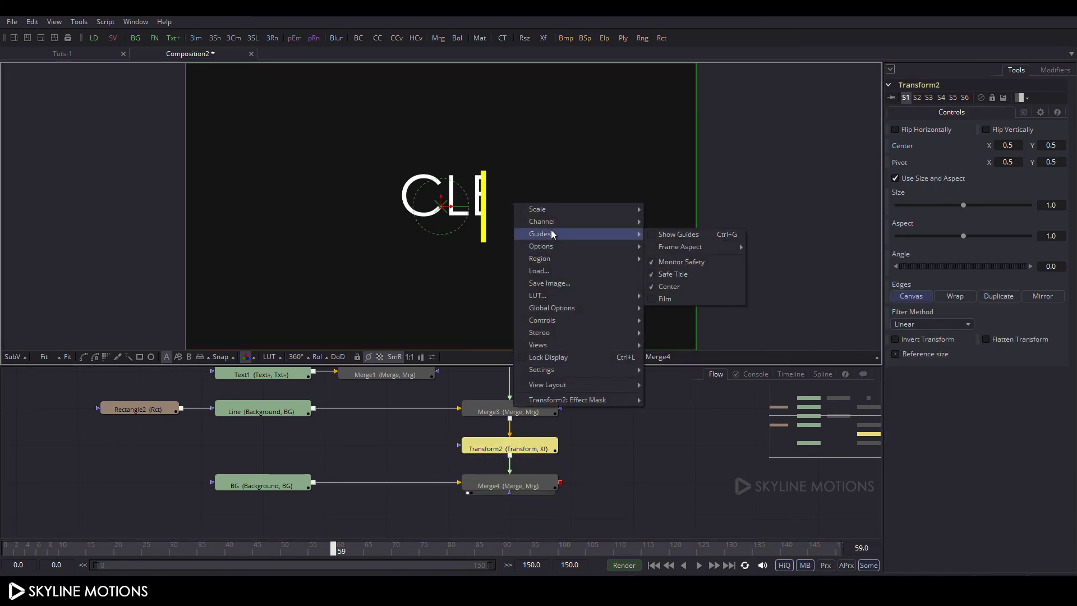
{"action": "left_click", "coordinate": [672, 237]}
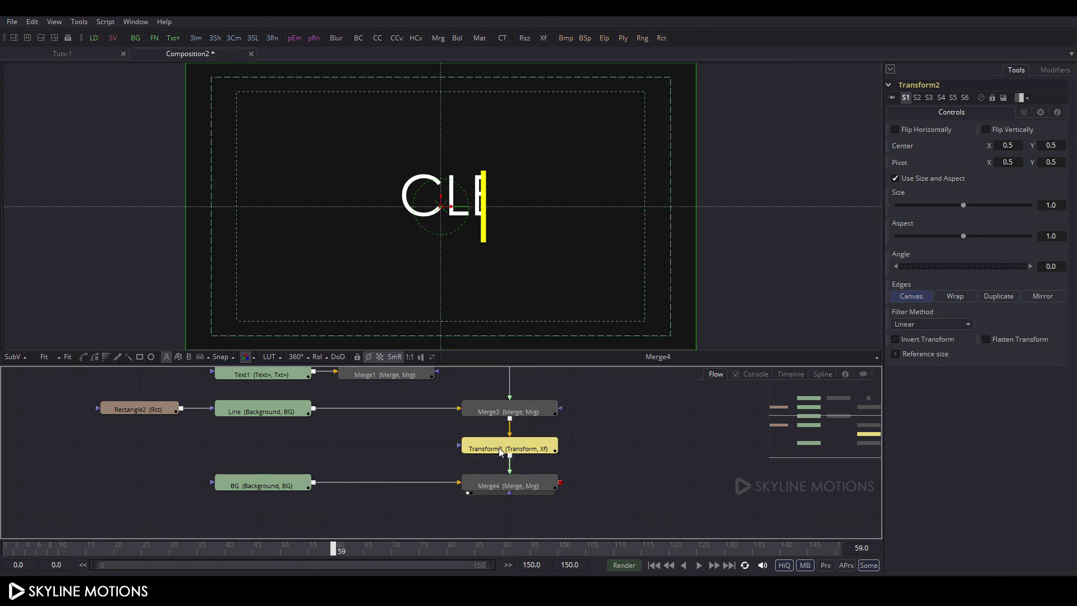
At frame 135, centre the titles by moving Transform2's center to about X 0.488, Y 0.496, and hide the viewer guides
{"action": "left_click_drag", "start_coordinate": [447, 554], "coordinate": [758, 562]}
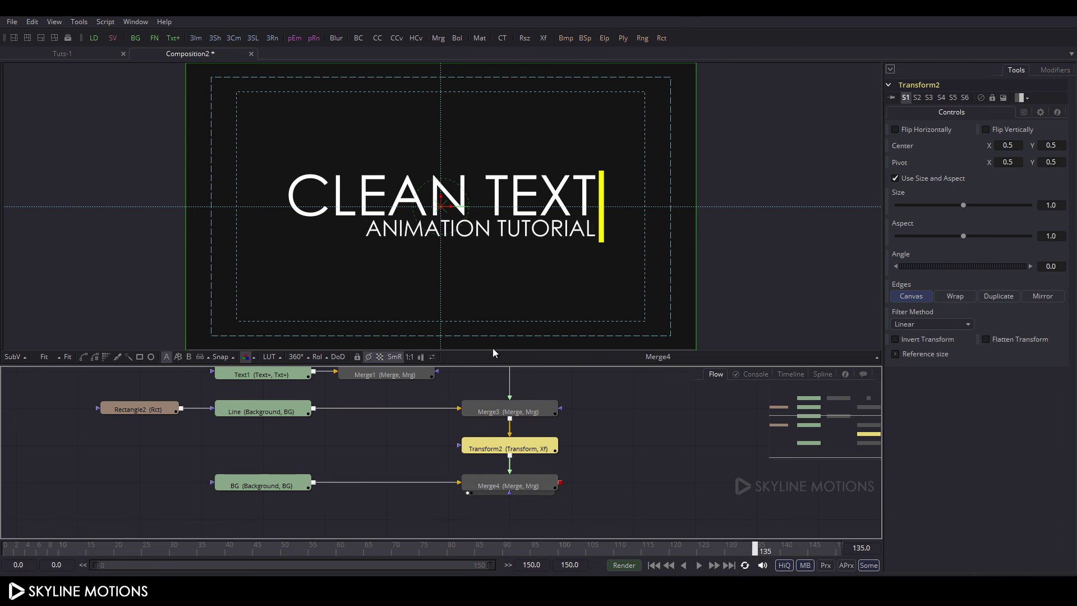
{"action": "left_click_drag", "start_coordinate": [448, 195], "coordinate": [448, 211]}
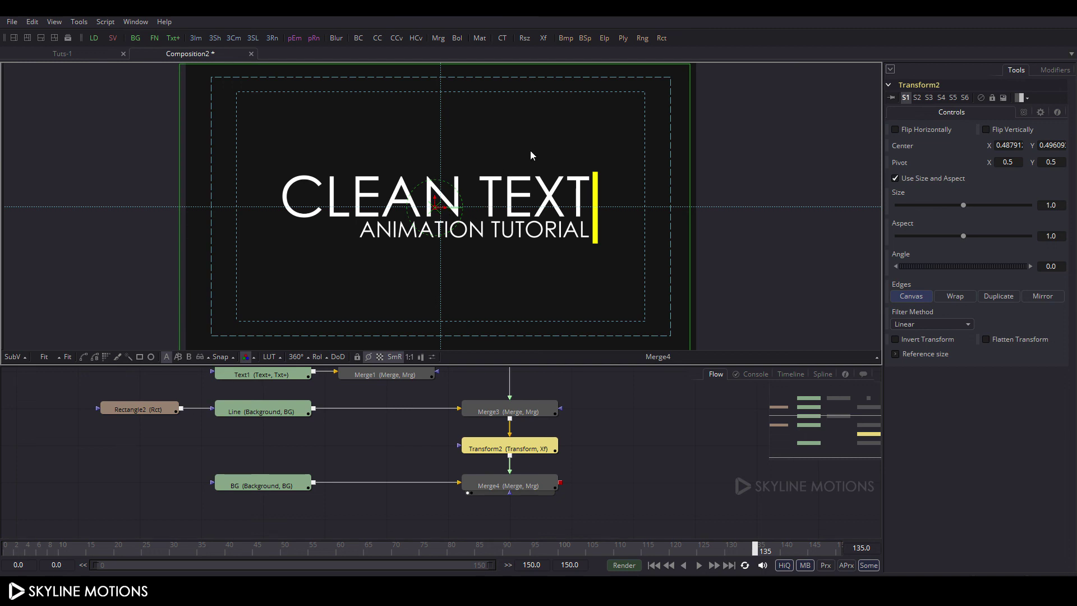
{"action": "right_click", "coordinate": [517, 129]}
{"action": "mouse_move", "coordinate": [542, 161]}
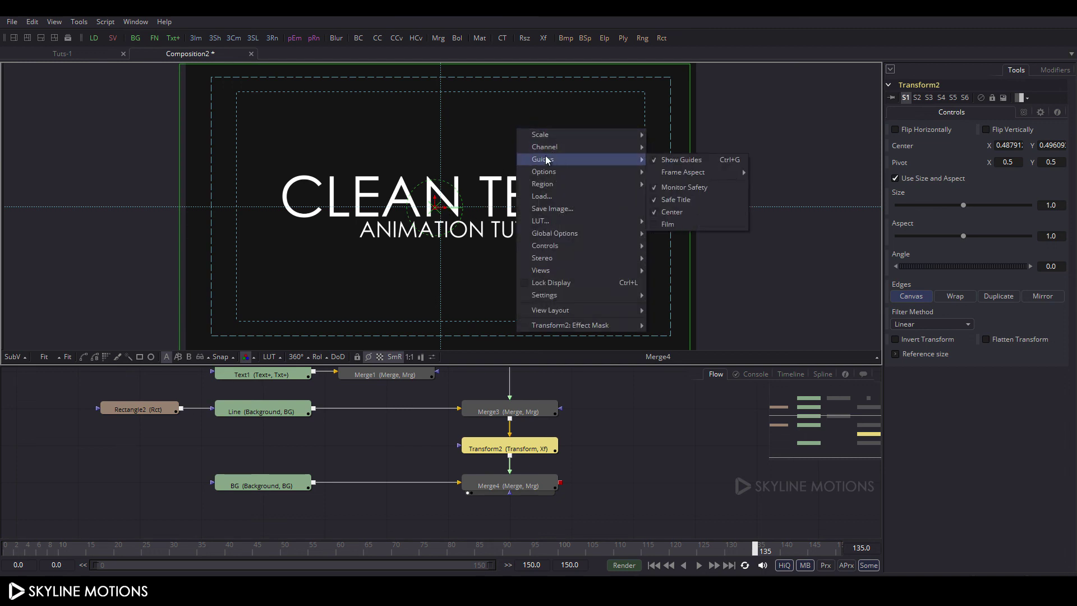
{"action": "left_click", "coordinate": [674, 163]}
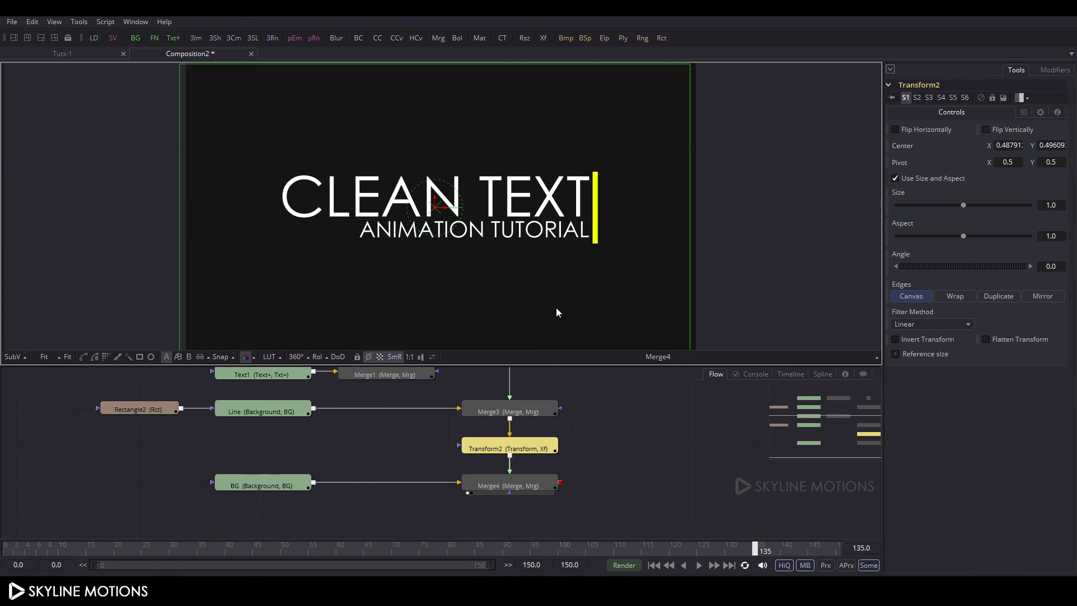
Deselect the nodes, return to frame 0, enlarge the viewer over the node flow, and play the finished animation
{"action": "left_click", "coordinate": [608, 427]}
{"action": "left_click", "coordinate": [659, 567]}
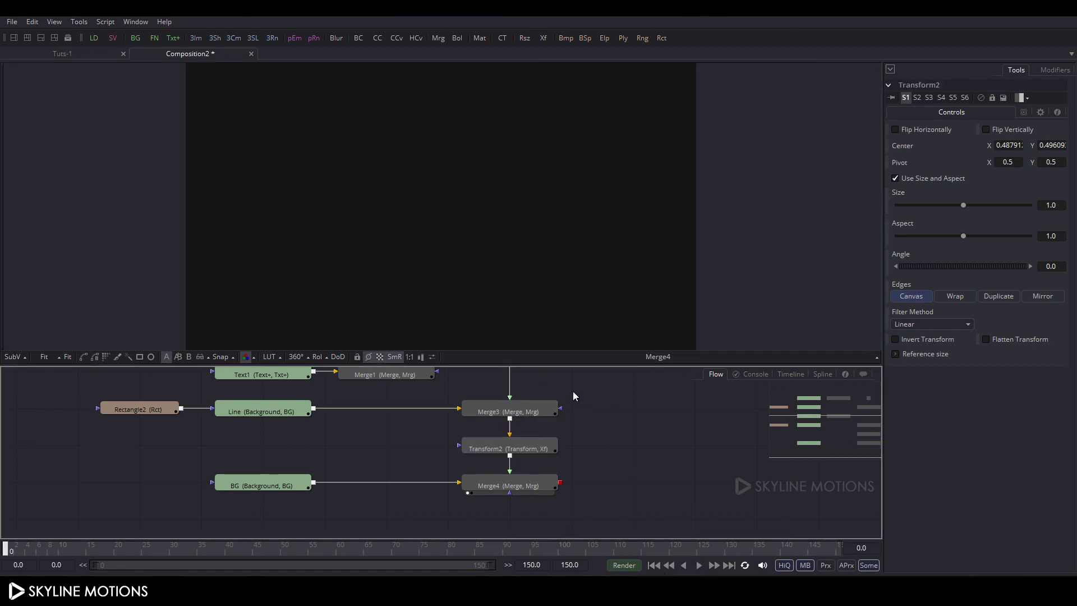
{"action": "left_click_drag", "start_coordinate": [543, 364], "coordinate": [526, 531]}
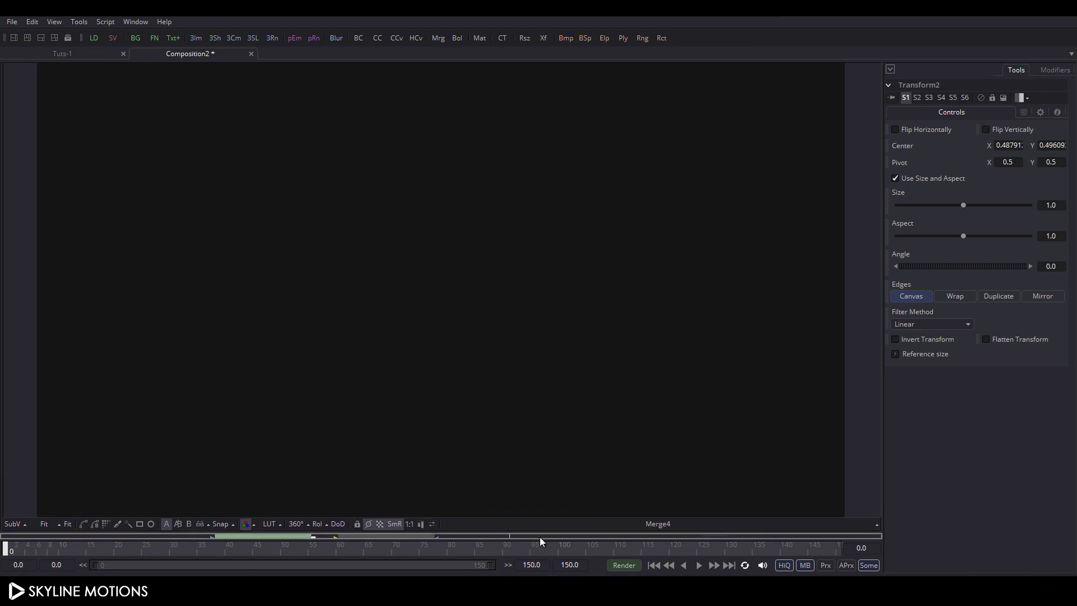
{"action": "left_click", "coordinate": [699, 565]}
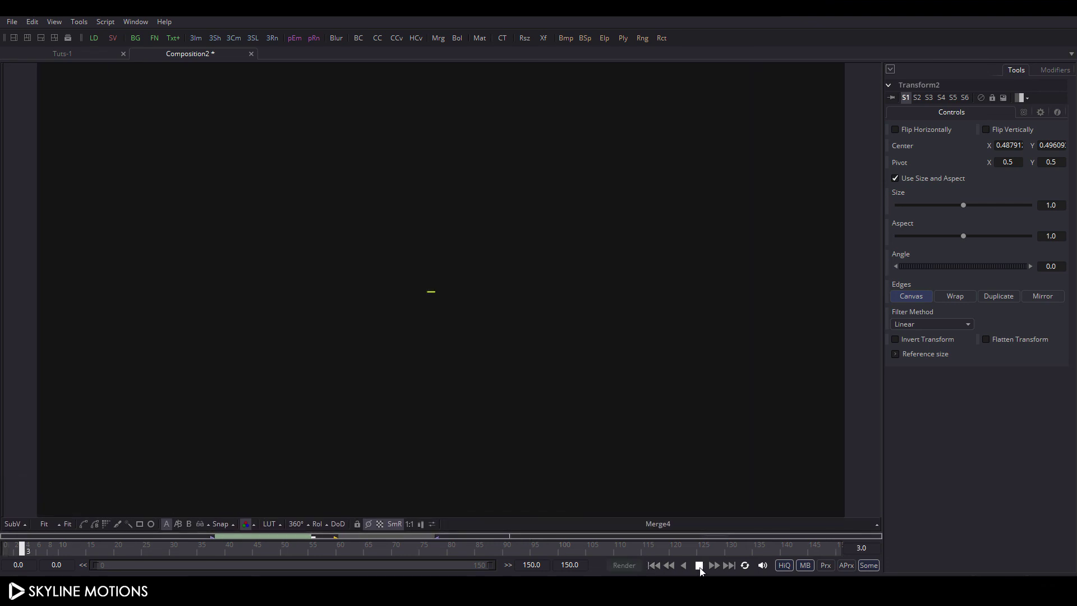